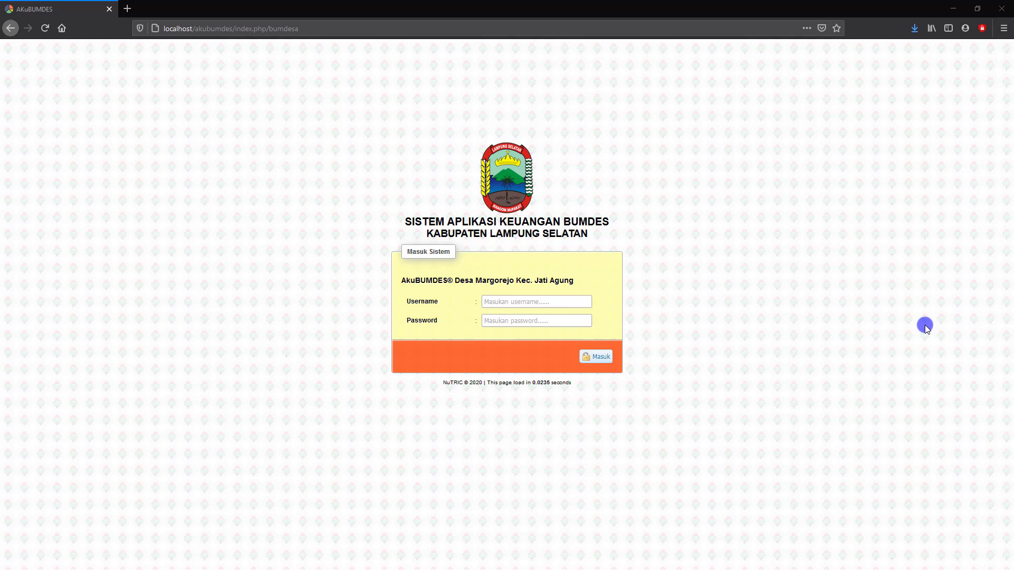
# - Enter the administrator username on the AKuBUMDES login form to sign in as admin
pyautogui.click(495, 303)
pyautogui.click(500, 302)
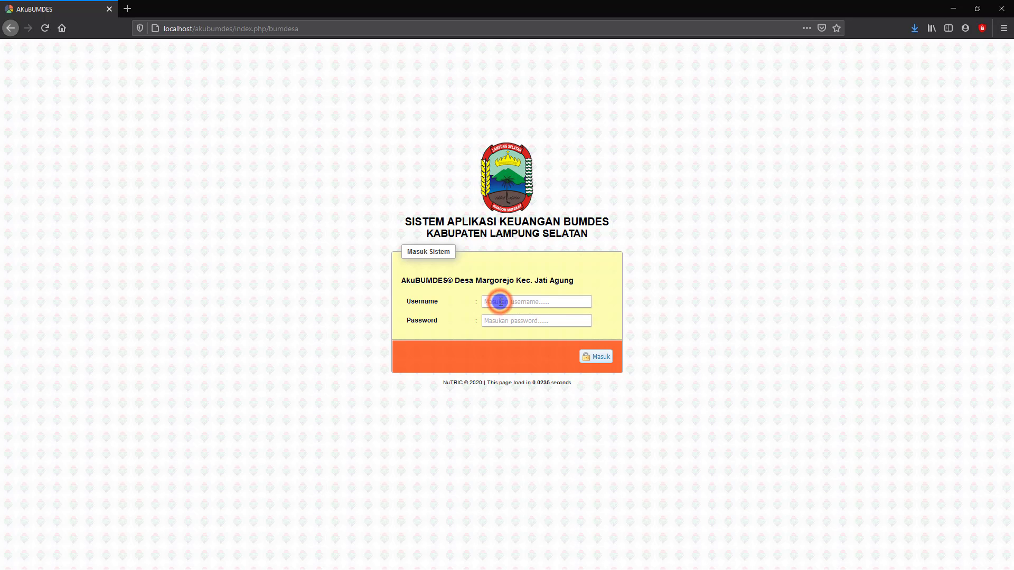
pyautogui.write('adm')
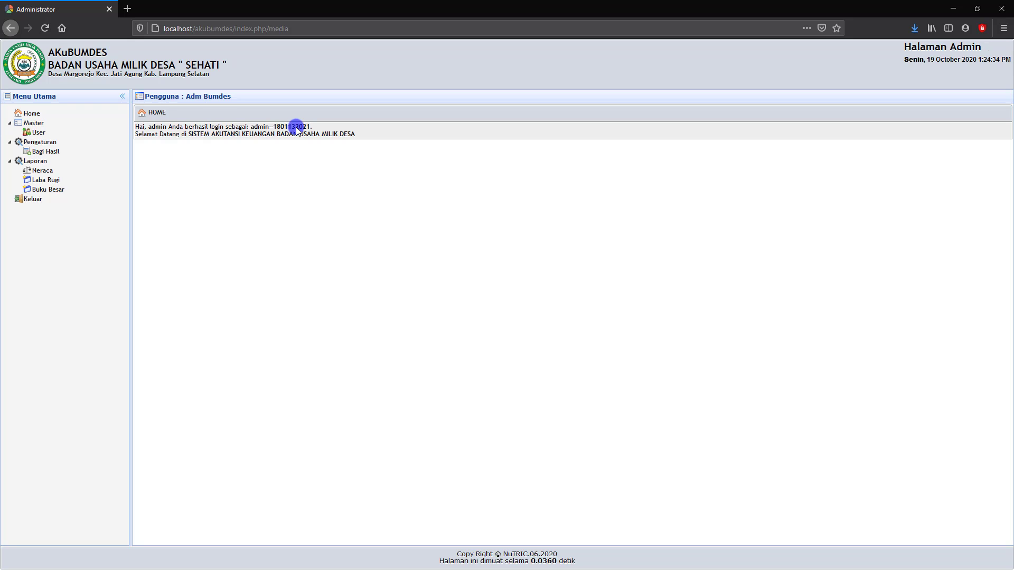
# - Show the Neraca report dated 19-10-2020 and scroll through the assets and liabilities totals
pyautogui.click(43, 170)
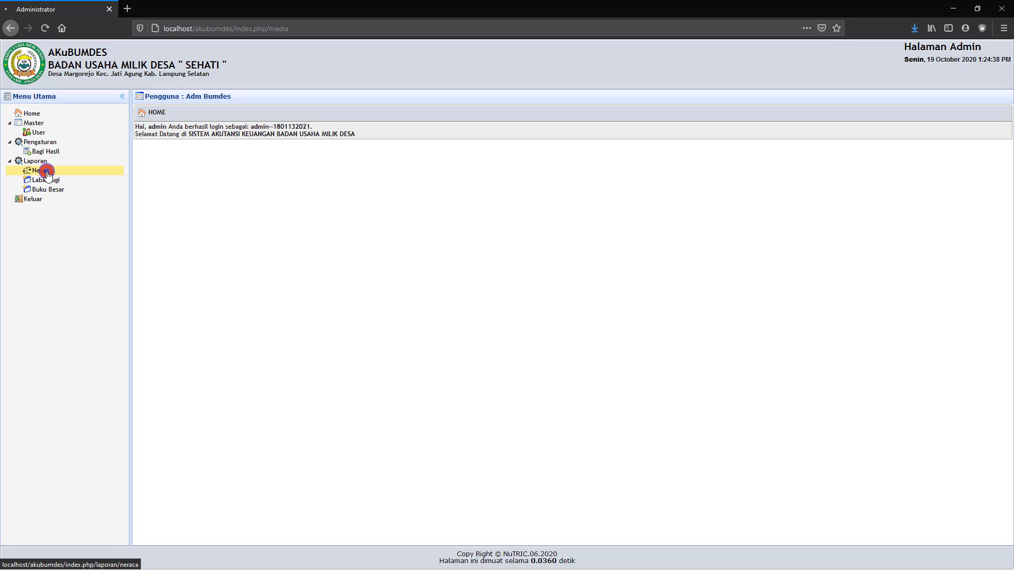
pyautogui.click(261, 141)
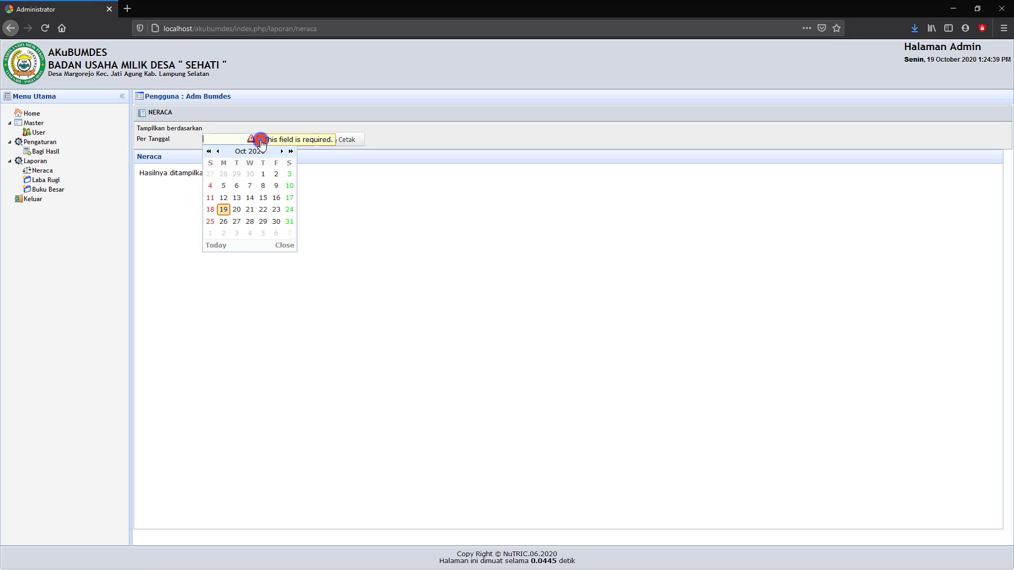
pyautogui.click(223, 210)
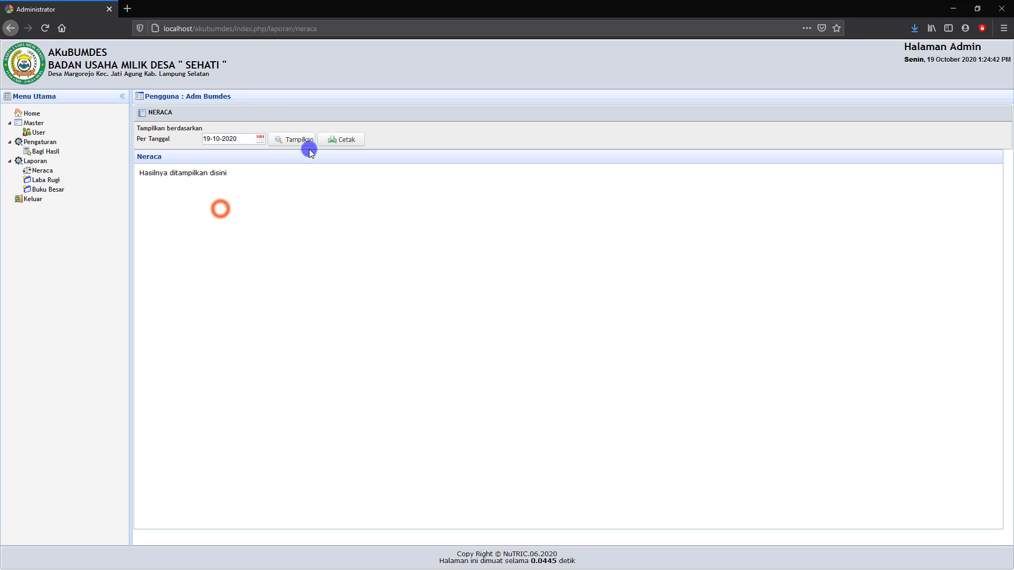
pyautogui.click(300, 142)
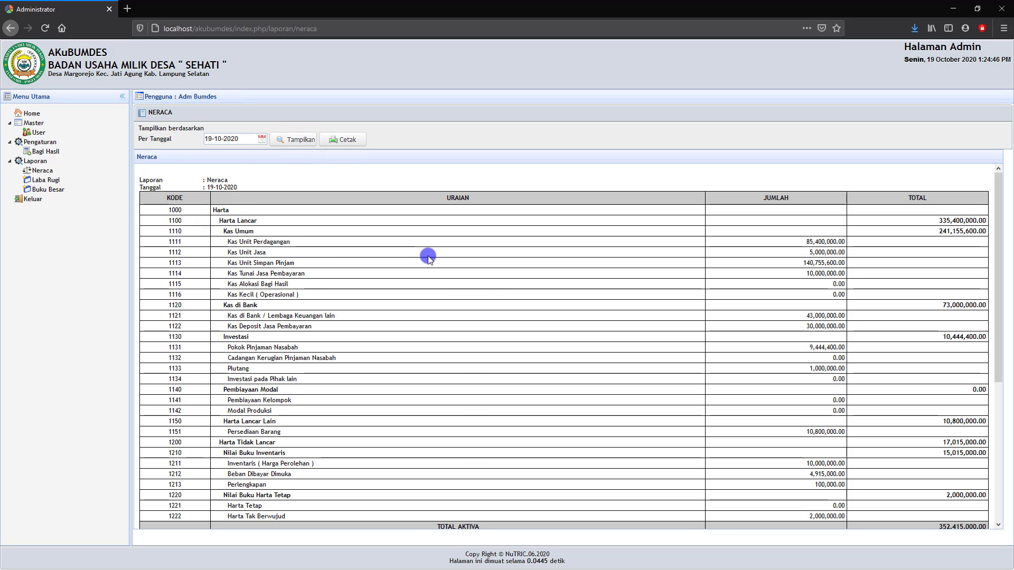
pyautogui.click(244, 241)
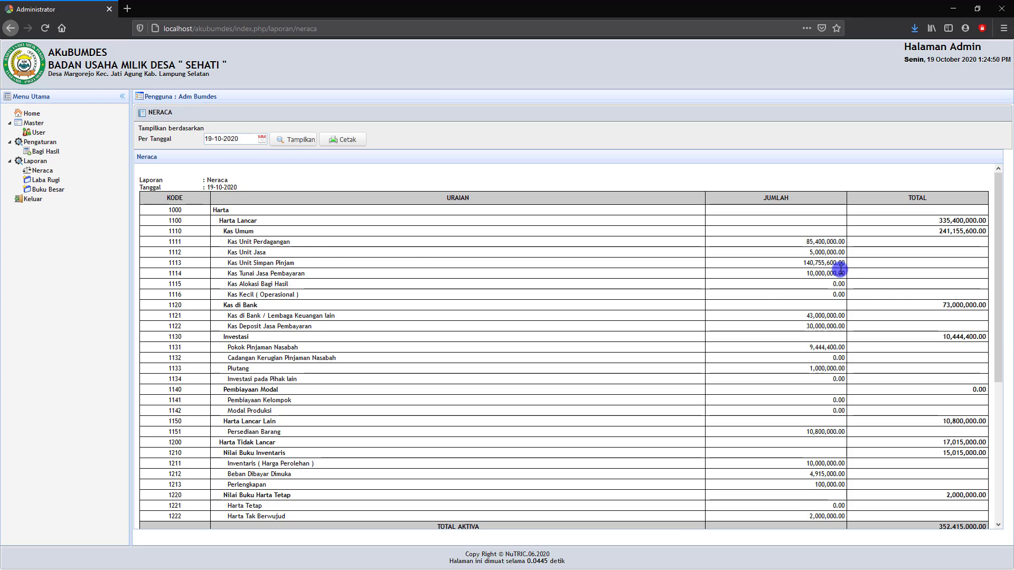
pyautogui.scroll(-3, 837, 266)
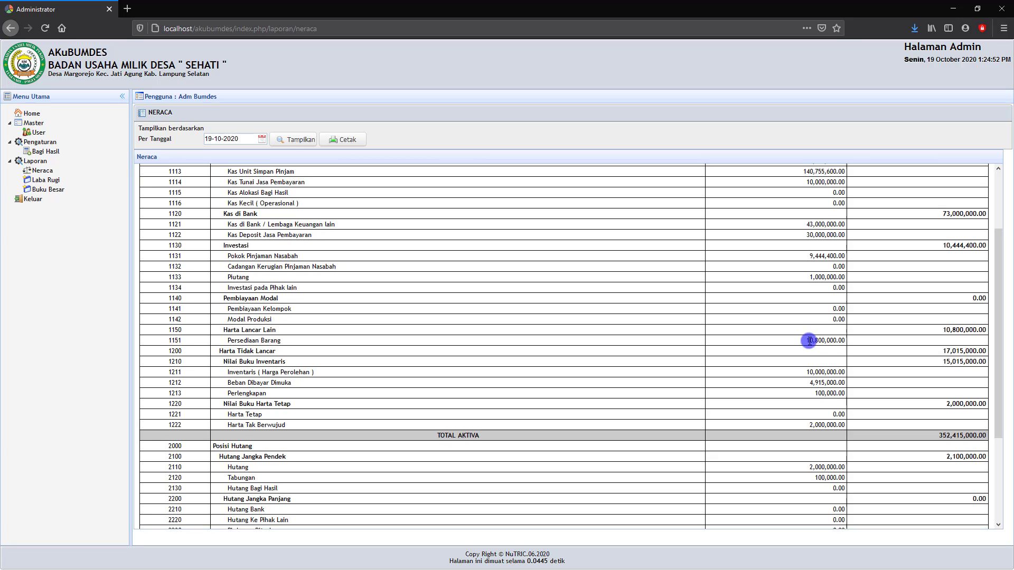
pyautogui.scroll(-3, 808, 341)
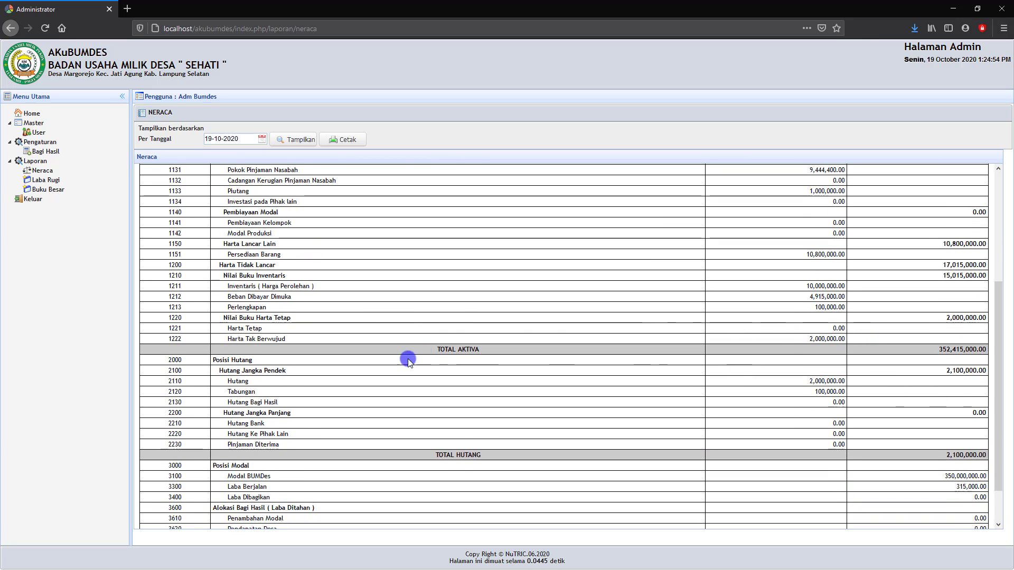
pyautogui.scroll(-2, 816, 491)
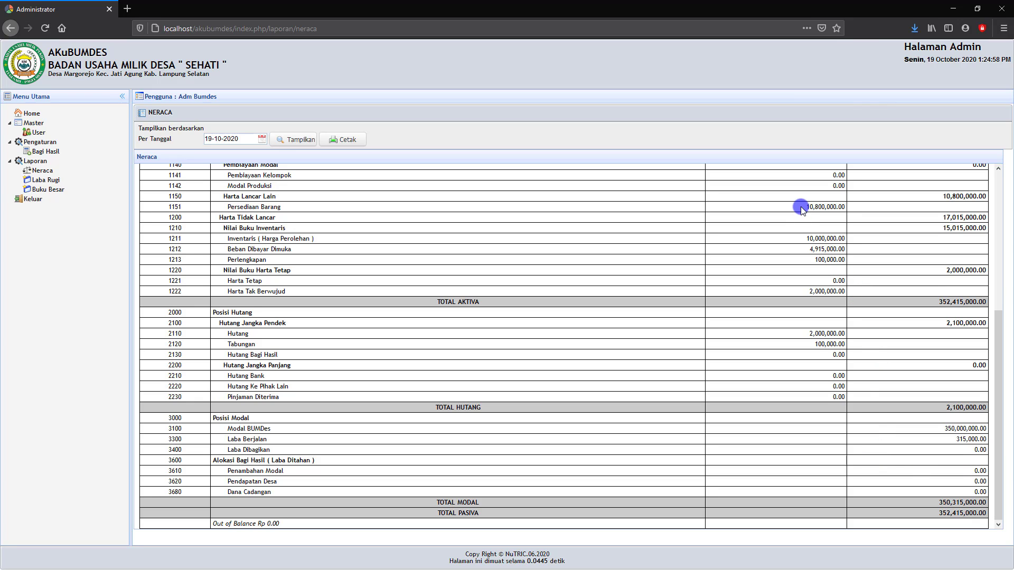
pyautogui.scroll(3, 838, 275)
pyautogui.scroll(4, 837, 275)
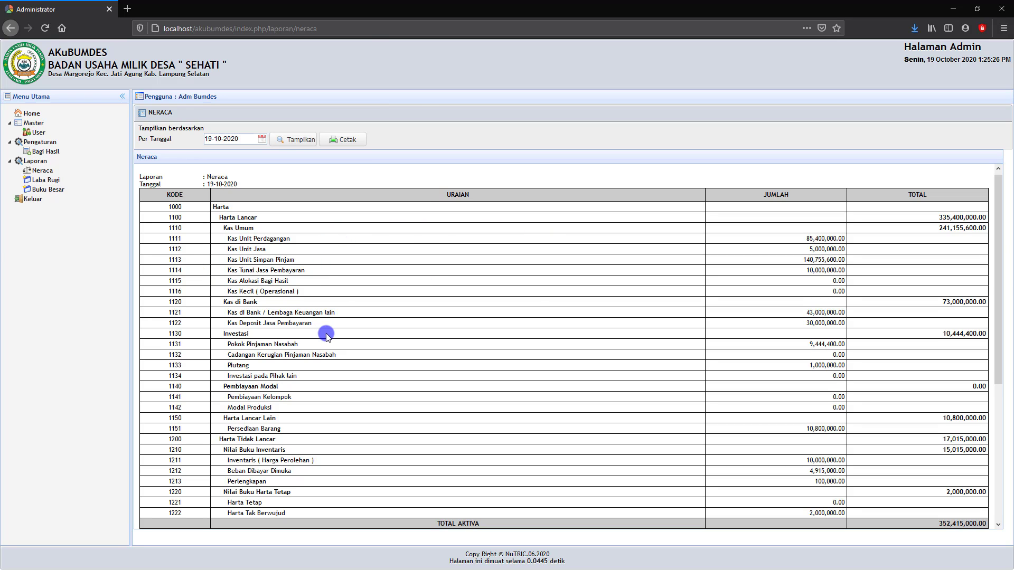
pyautogui.scroll(-3, 328, 334)
pyautogui.scroll(3, 328, 334)
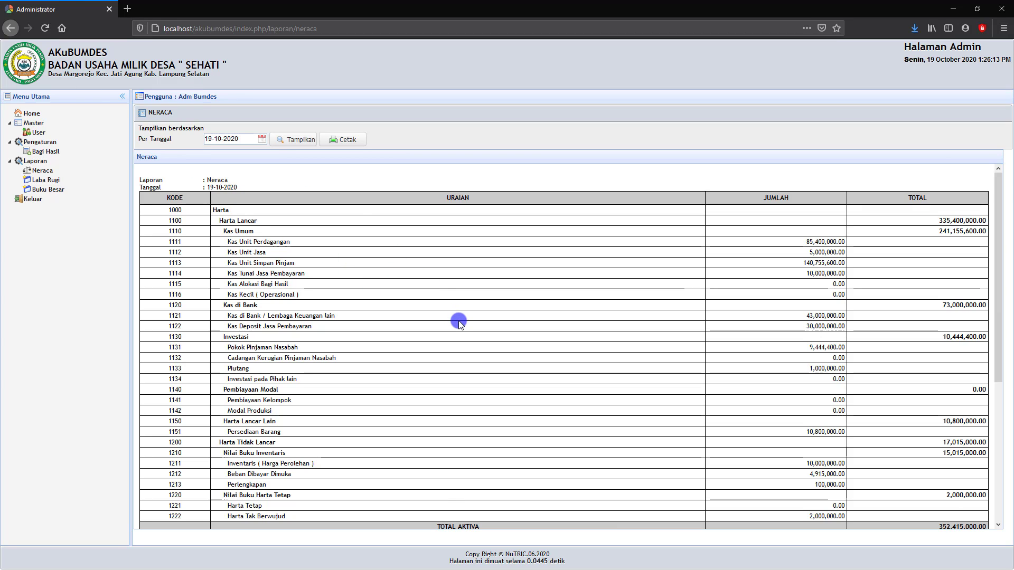
pyautogui.scroll(-3, 347, 221)
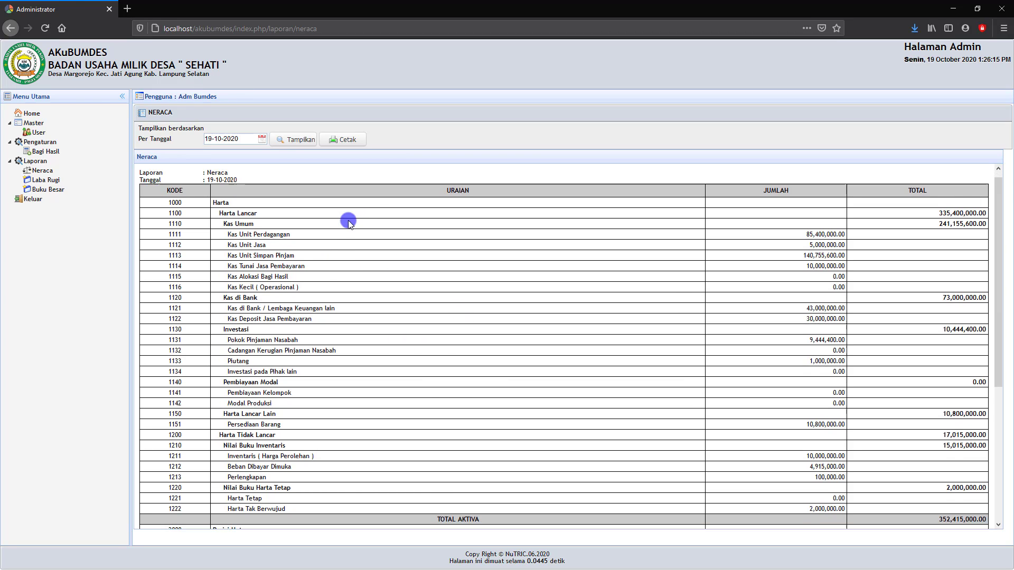
pyautogui.scroll(2, 550, 326)
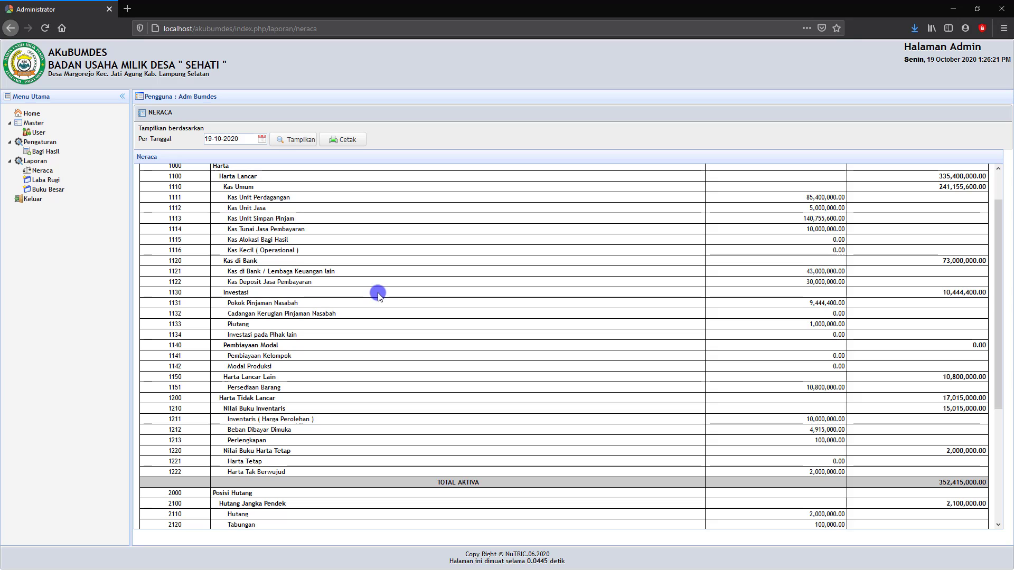
# - Display the Laba Rugi report for 1–31 October 2020
pyautogui.click(45, 180)
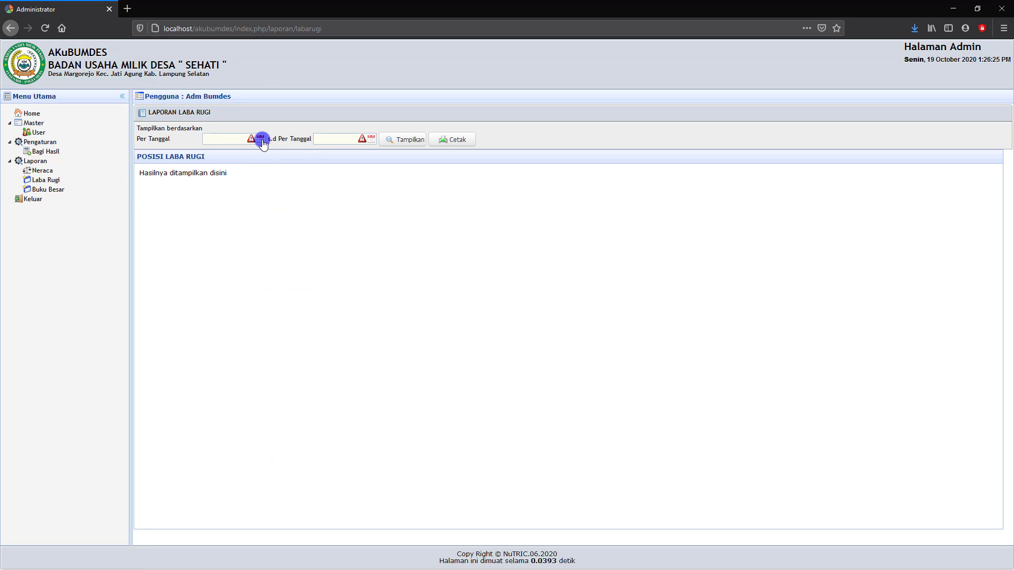
pyautogui.click(260, 139)
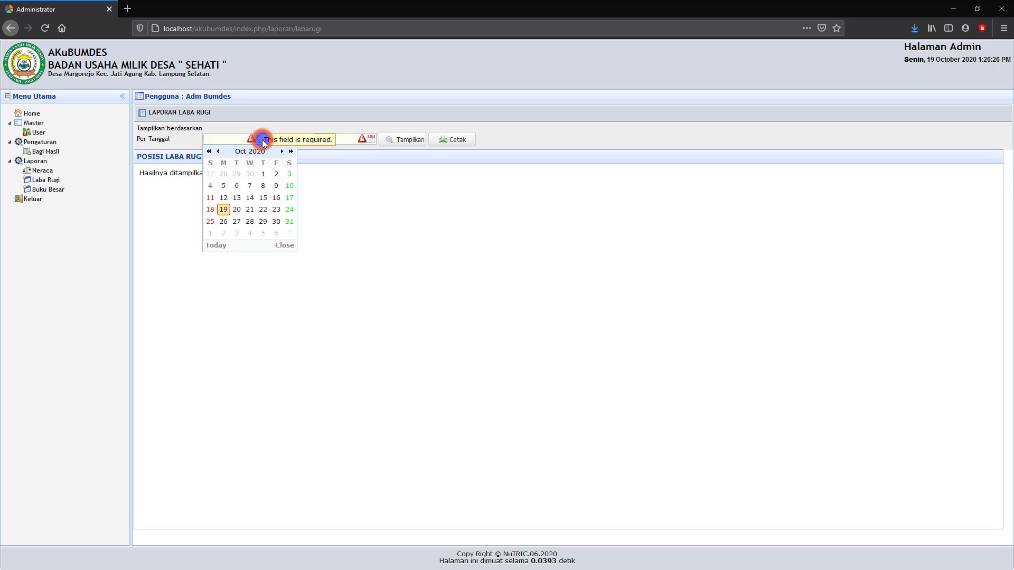
pyautogui.click(263, 174)
pyautogui.click(371, 139)
pyautogui.click(413, 224)
pyautogui.click(404, 140)
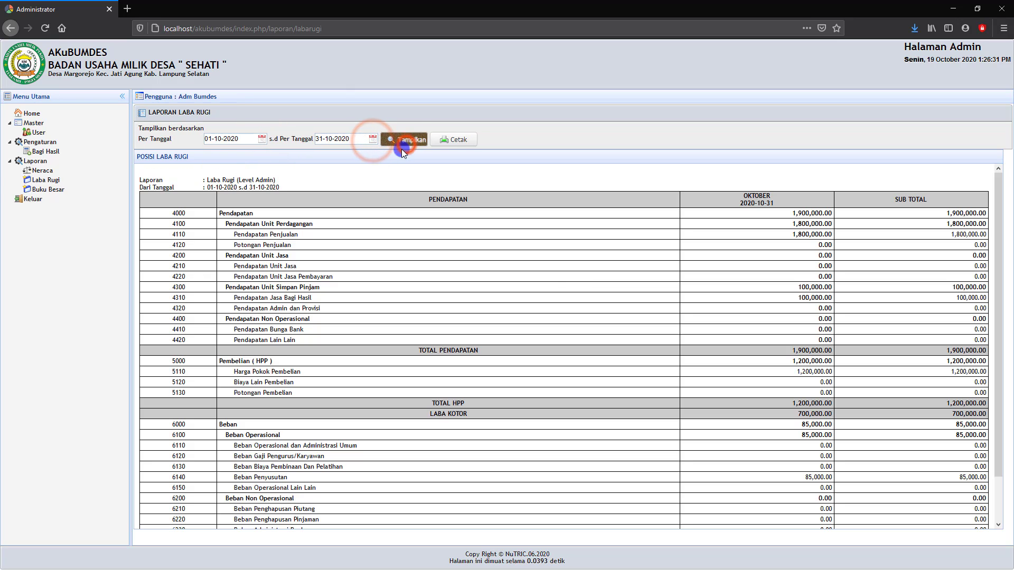
# - Change the report start date to 01-01-2020
pyautogui.click(262, 139)
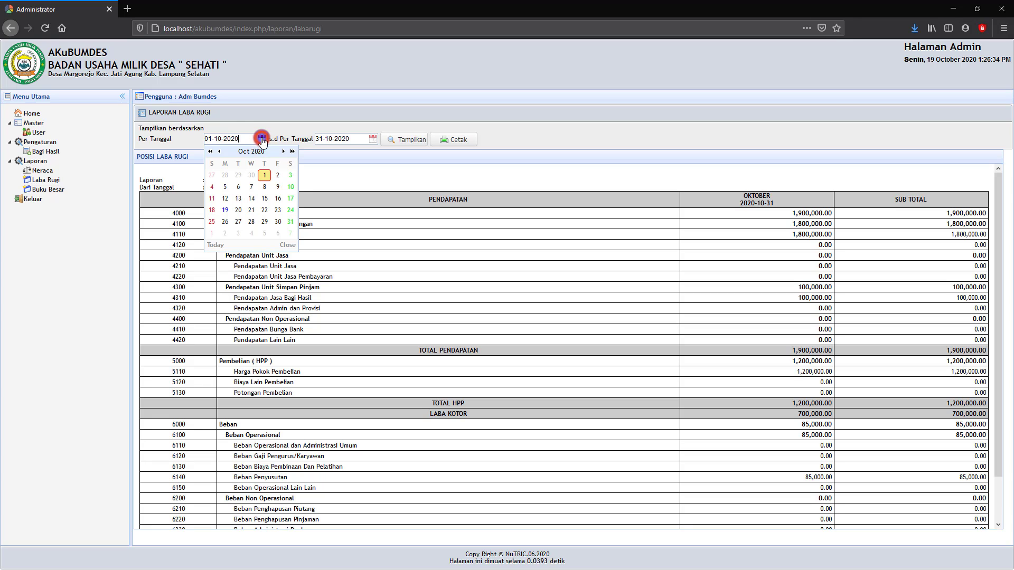
pyautogui.click(221, 153)
pyautogui.click(221, 152)
pyautogui.click(220, 152)
pyautogui.click(221, 152)
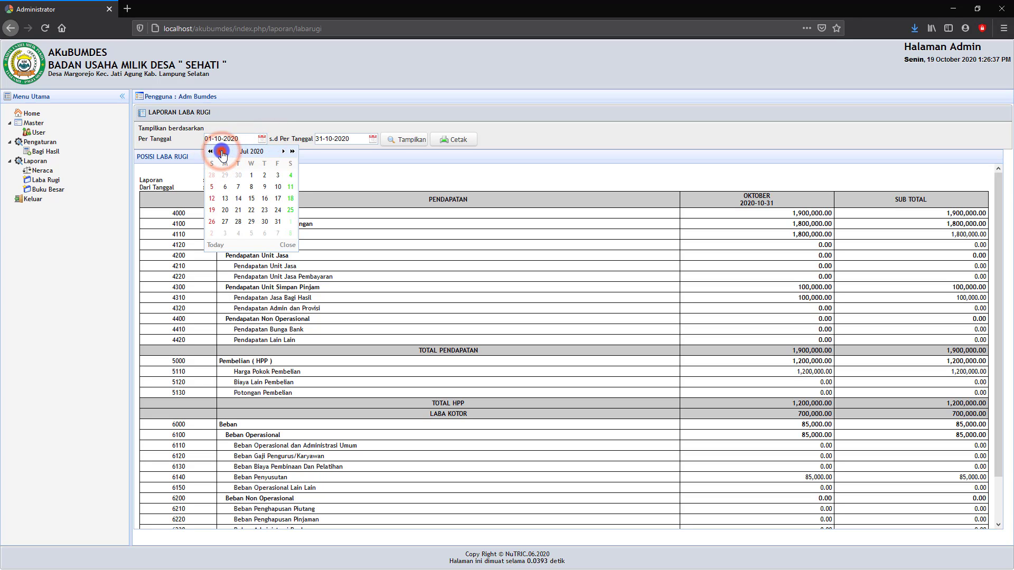
pyautogui.click(221, 152)
pyautogui.click(221, 152)
pyautogui.click(221, 152)
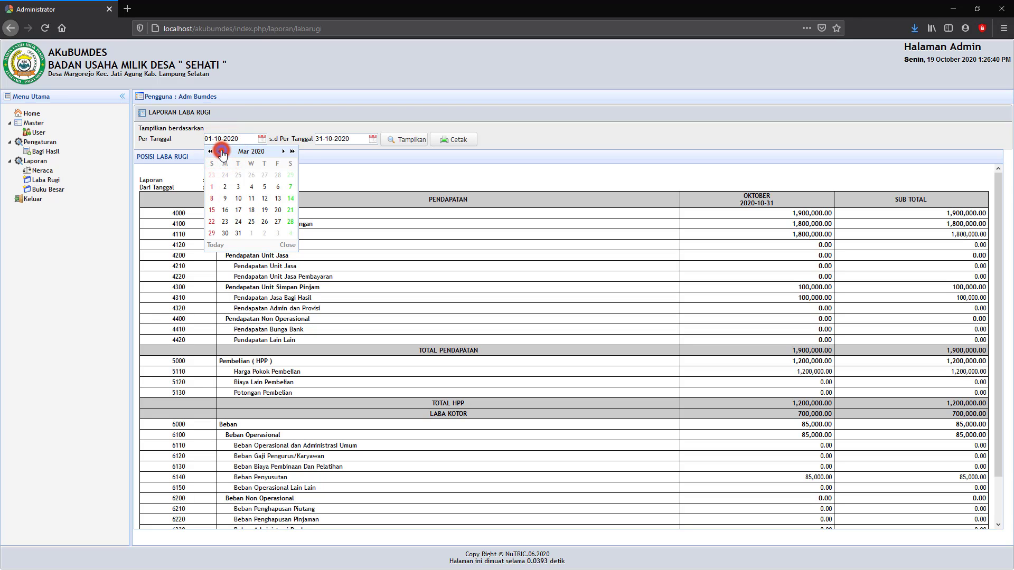
pyautogui.click(221, 152)
pyautogui.click(221, 152)
pyautogui.click(254, 176)
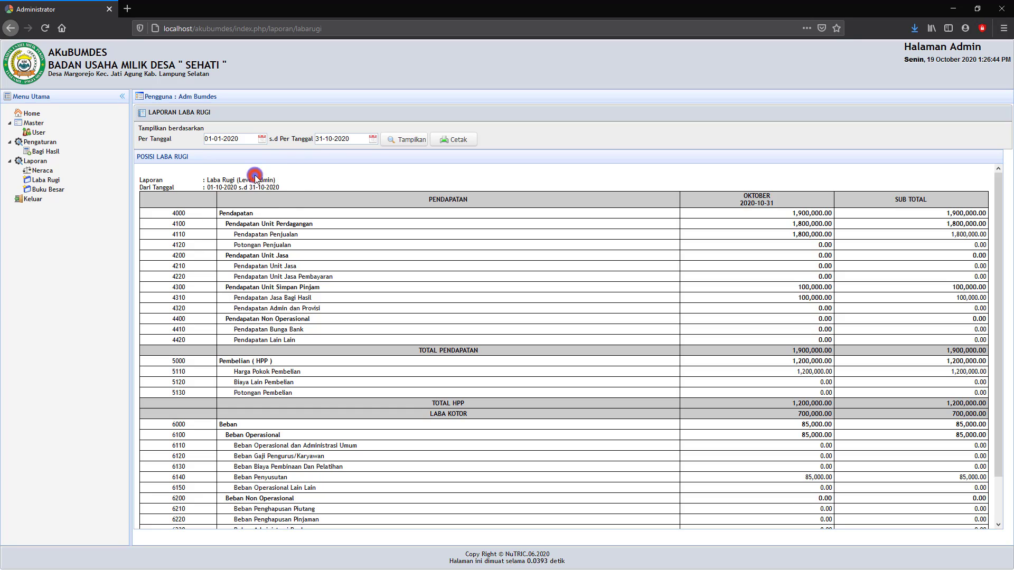
# - Set the end date to 31-12-2020 and show the full-year profit and loss
pyautogui.click(373, 139)
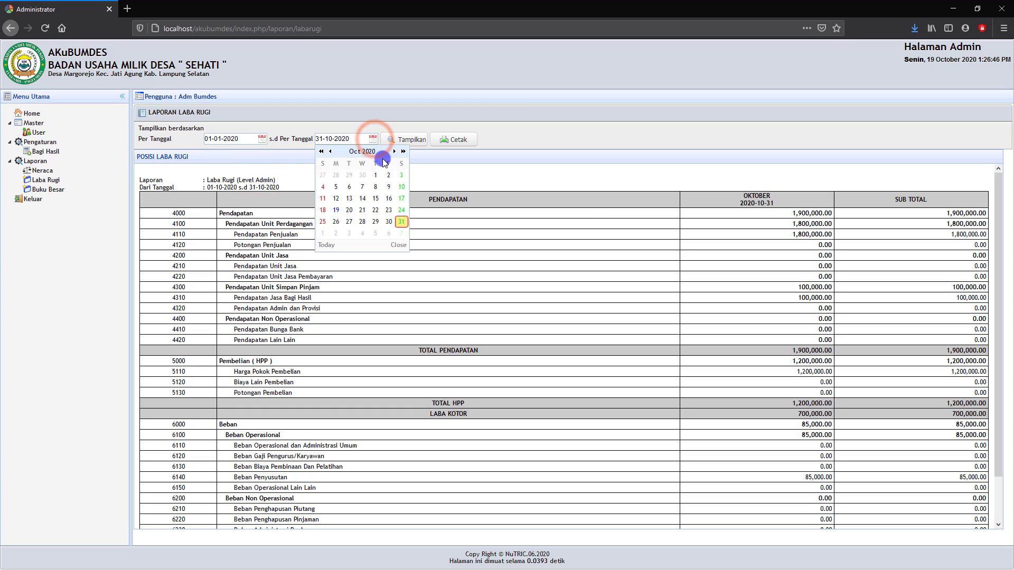
pyautogui.click(394, 152)
pyautogui.click(394, 152)
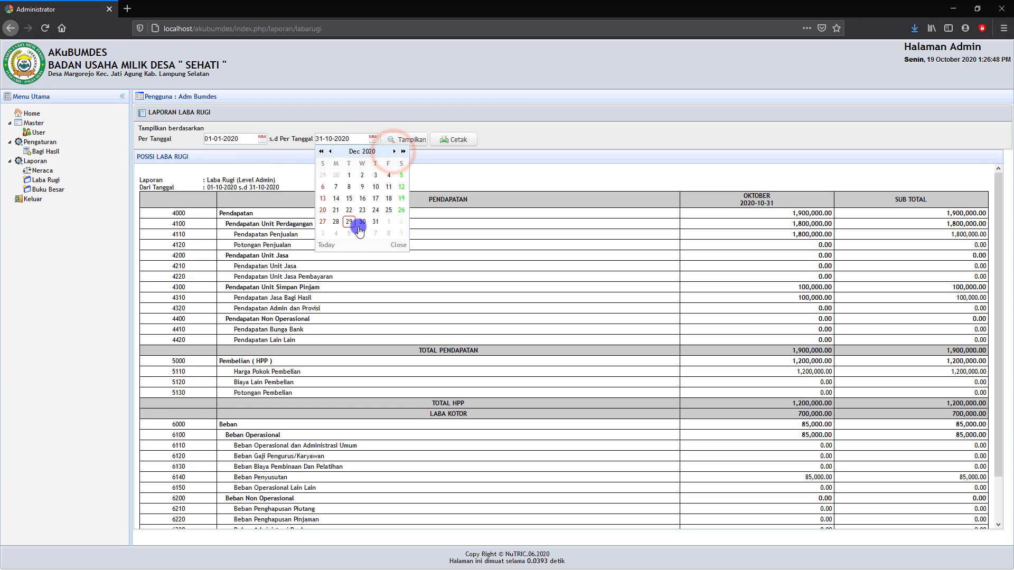
pyautogui.click(375, 222)
pyautogui.click(405, 143)
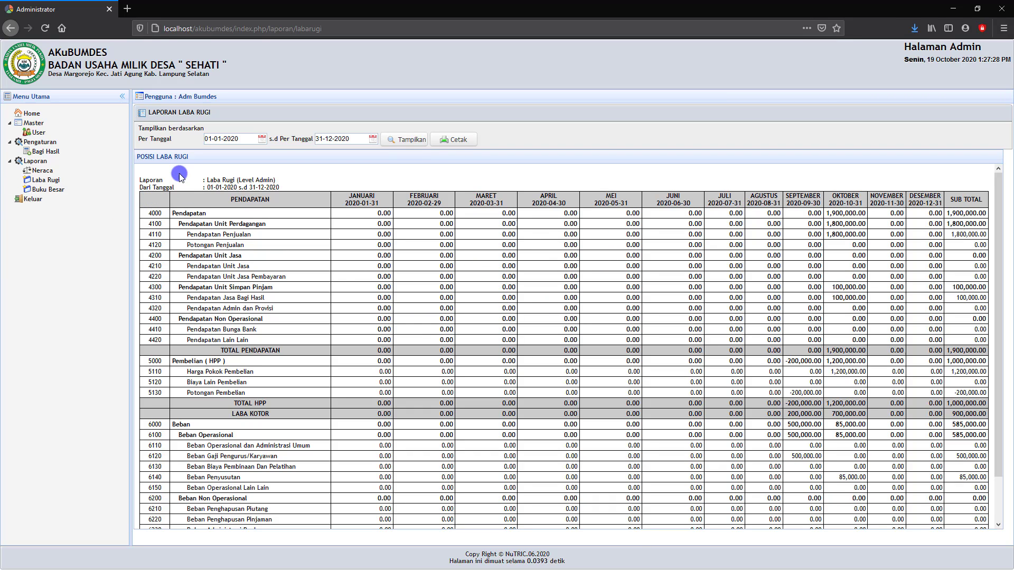
# - Open the Buku Besar ledger for account Kas Unit Perdagangan
pyautogui.click(48, 190)
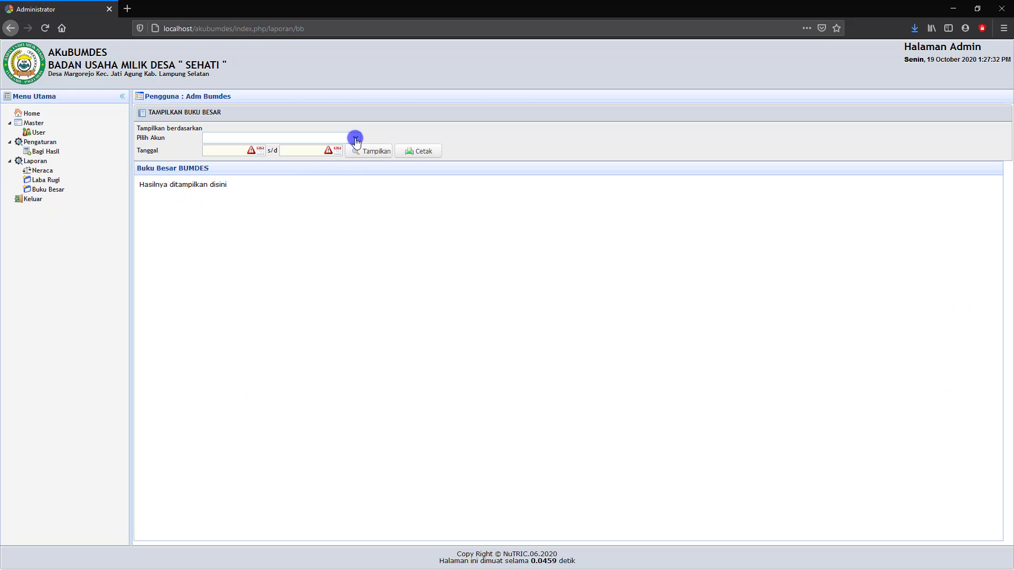
pyautogui.click(356, 138)
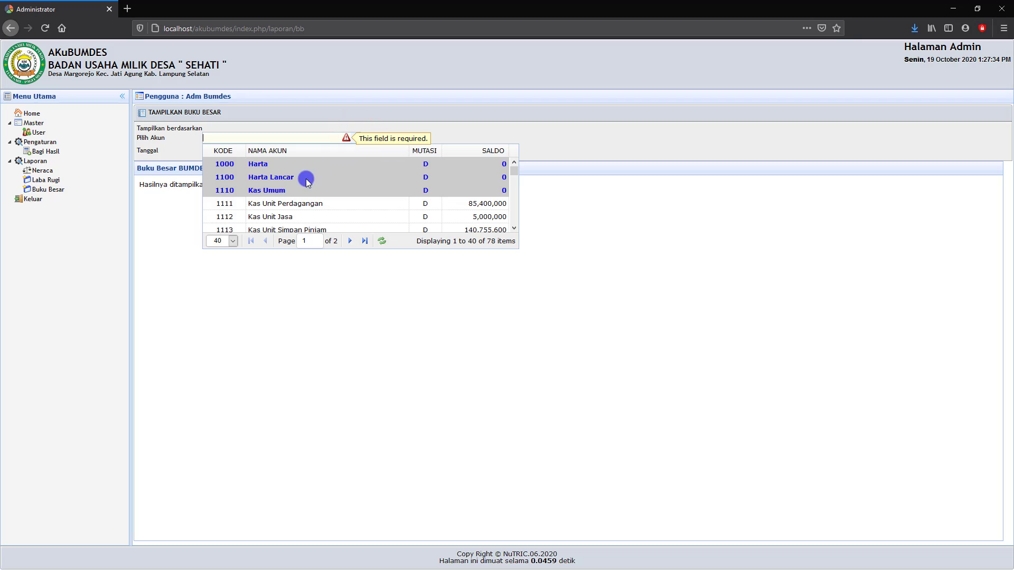
pyautogui.click(272, 205)
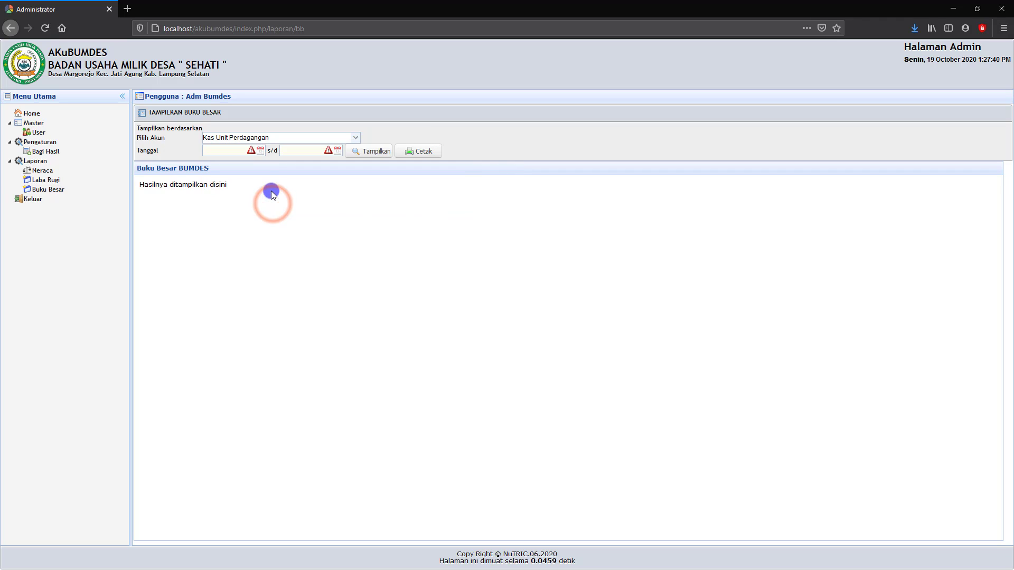
# - Show the ledger for the period 01-09-2020 to 19-10-2020
pyautogui.click(261, 154)
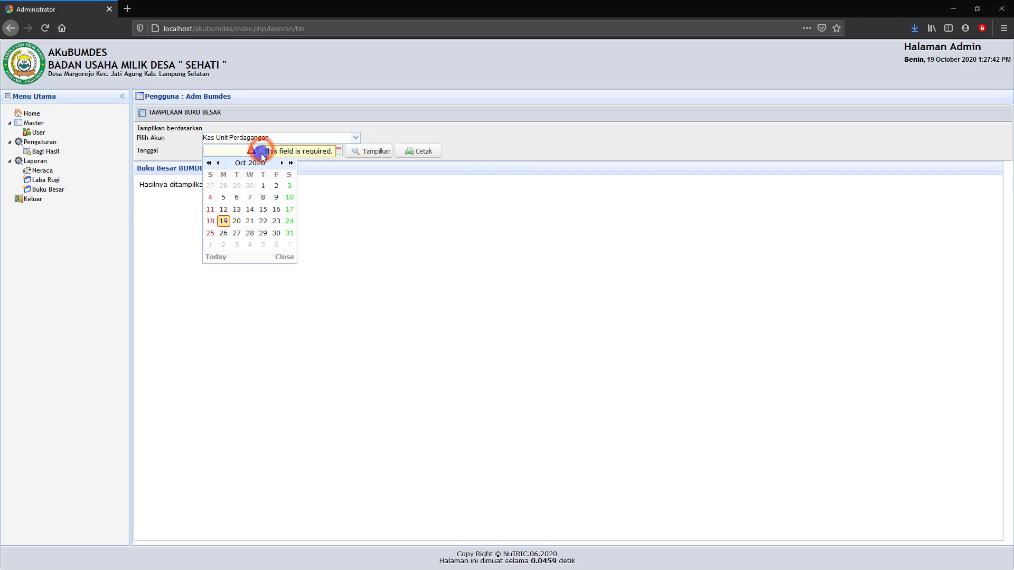
pyautogui.click(219, 164)
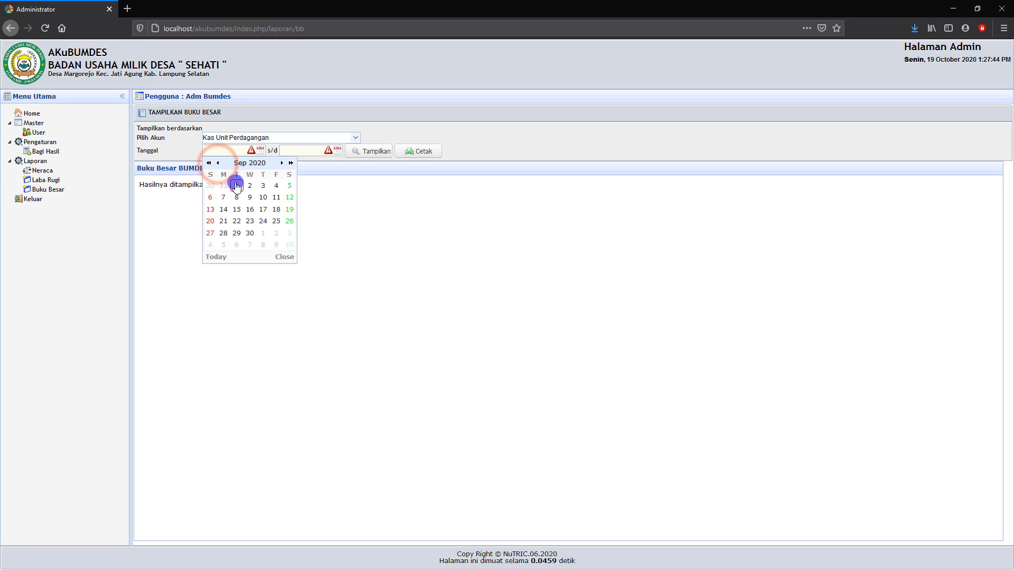
pyautogui.click(235, 185)
pyautogui.click(337, 151)
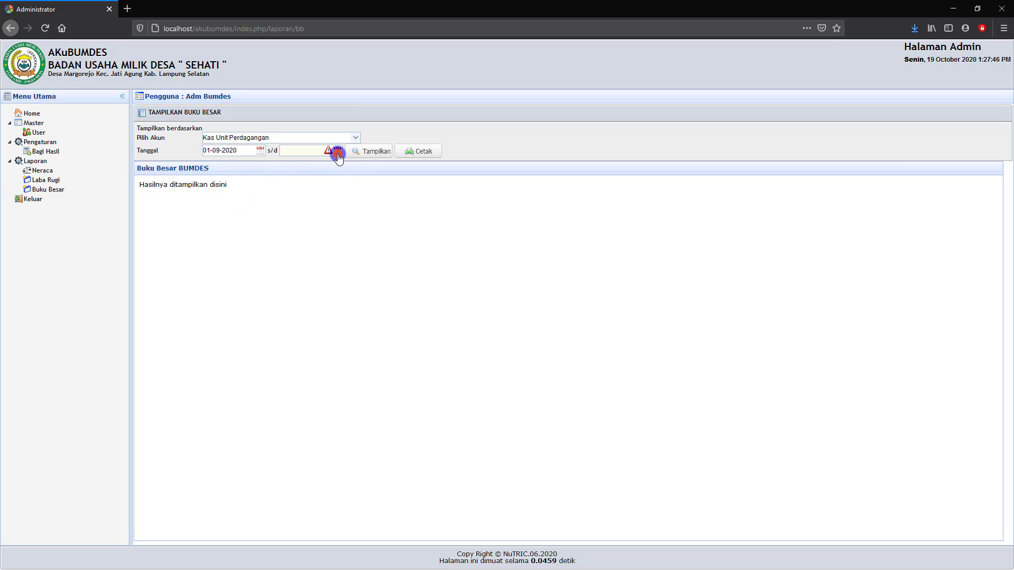
pyautogui.click(301, 220)
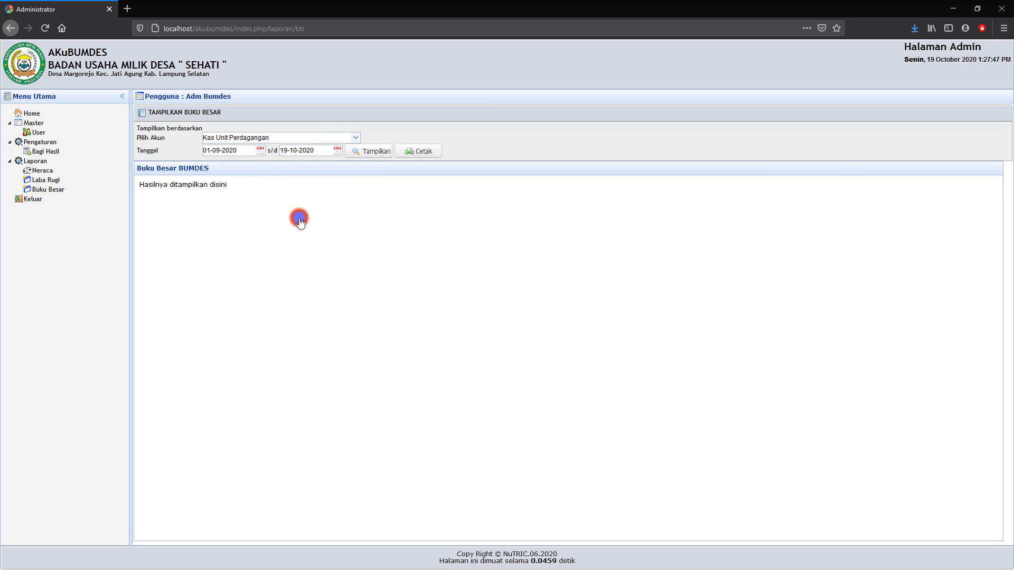
pyautogui.click(373, 154)
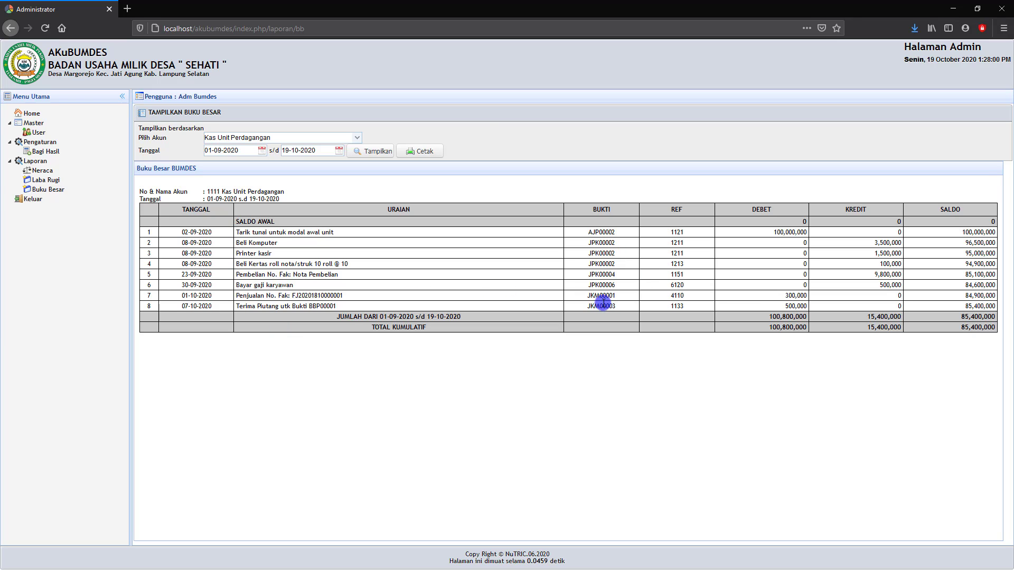
# - Print the Kas Unit Perdagangan ledger to PDF, then display account 1113 Kas Unit Simpan Pinjam
pyautogui.click(420, 151)
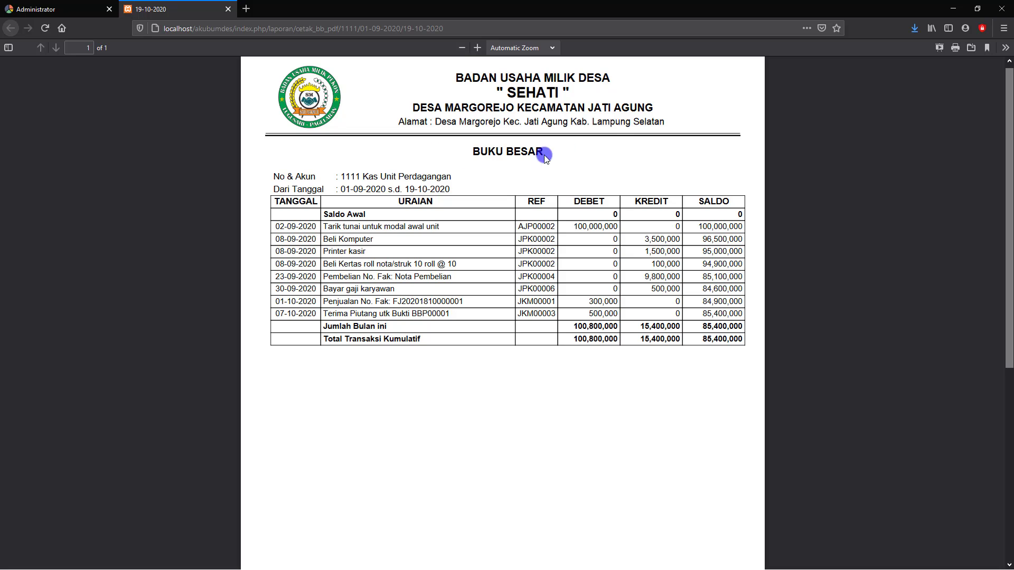
pyautogui.click(77, 9)
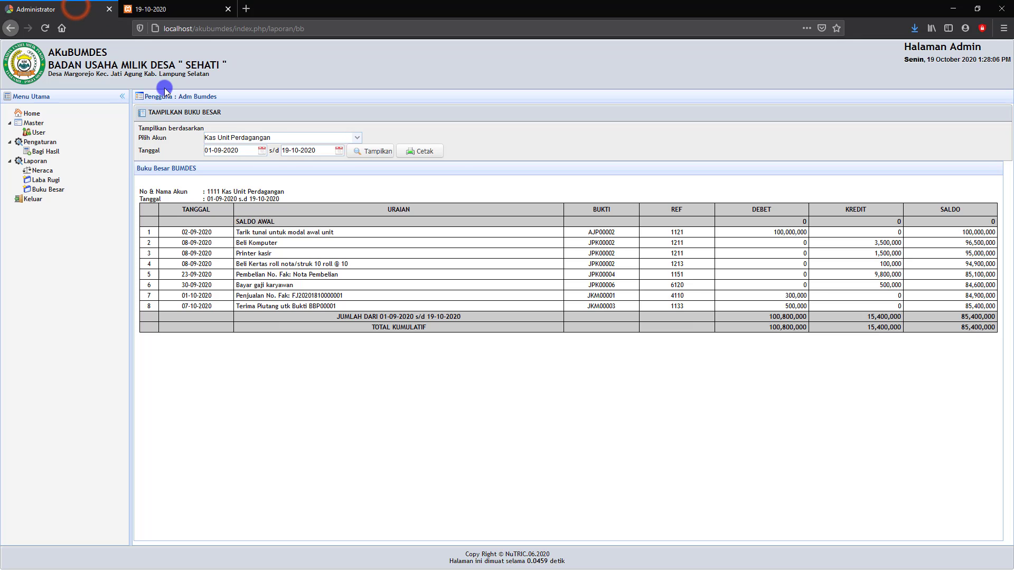
pyautogui.click(358, 138)
pyautogui.scroll(-3, 402, 182)
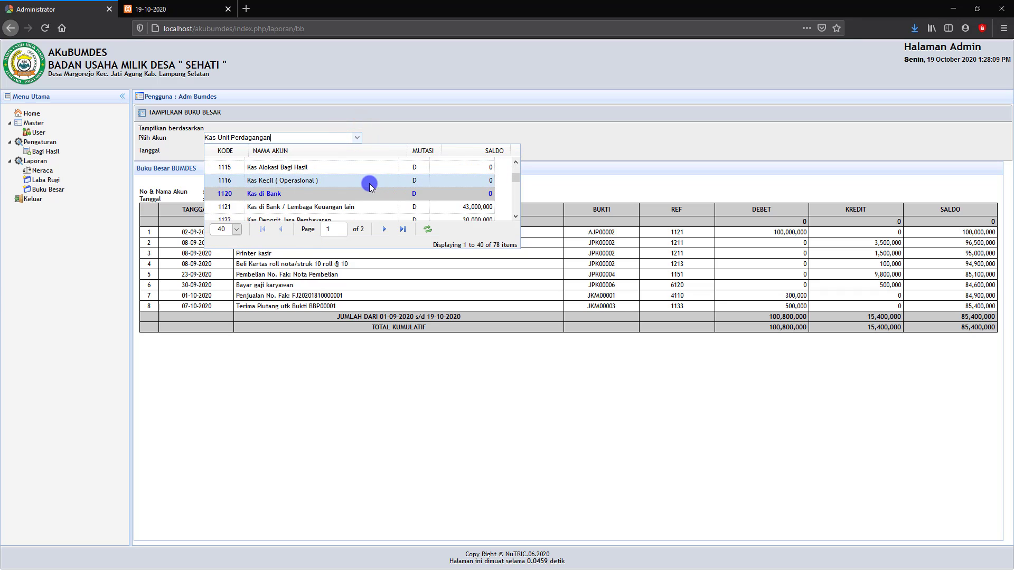
pyautogui.scroll(1, 359, 190)
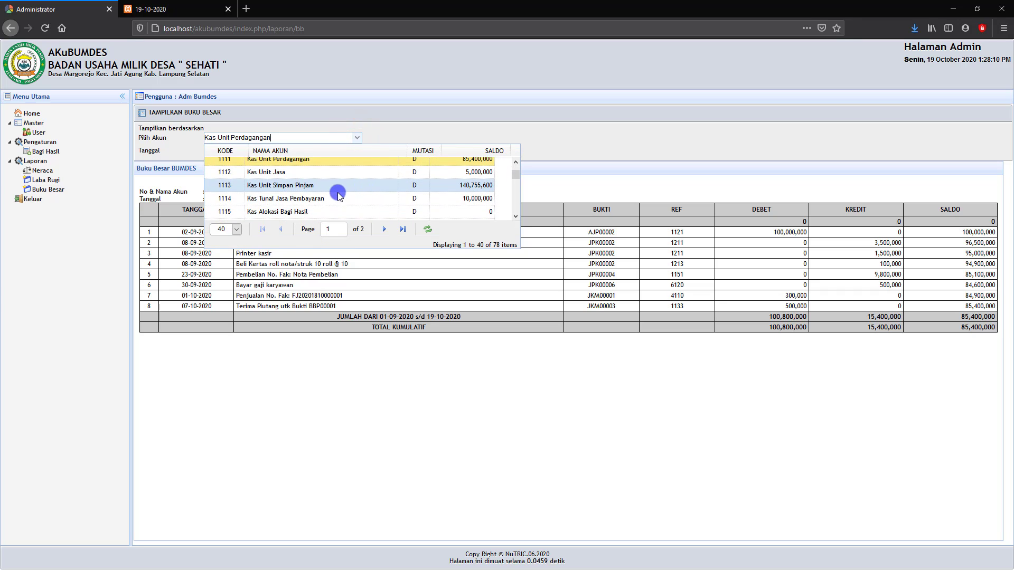
pyautogui.click(307, 186)
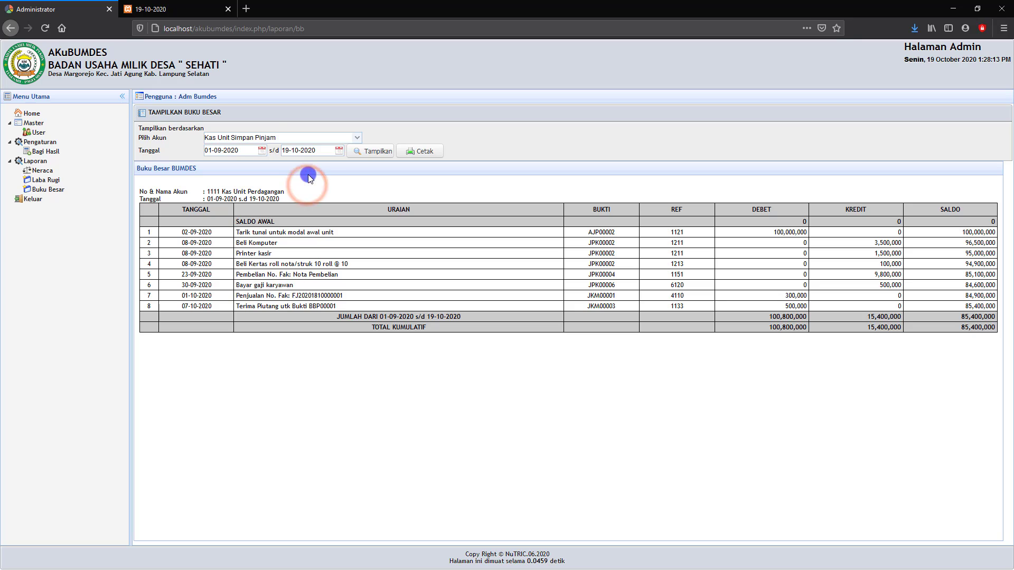
pyautogui.click(364, 151)
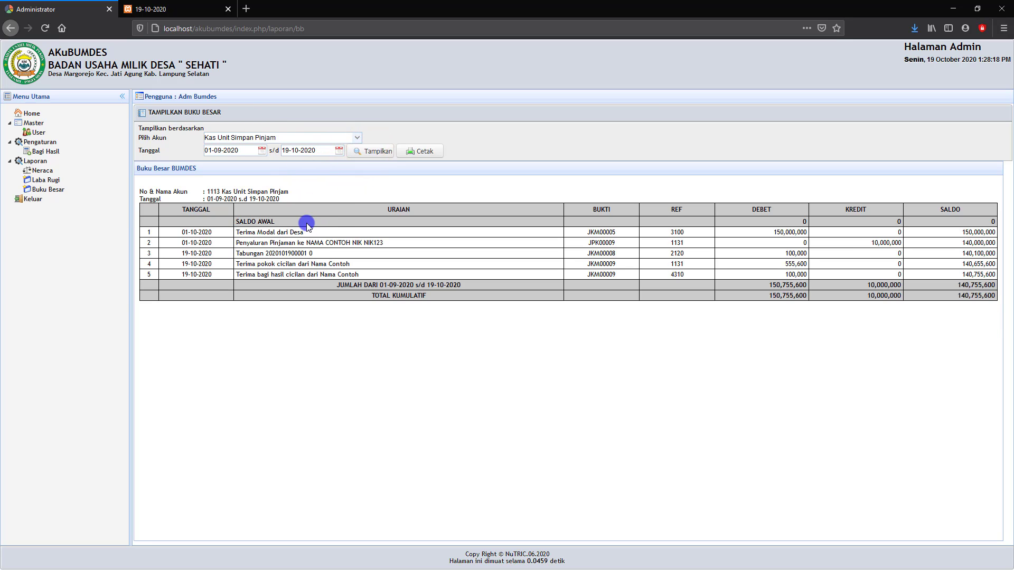
# - Print the Kas Unit Simpan Pinjam ledger to PDF, close both PDF tabs and log out
pyautogui.click(422, 154)
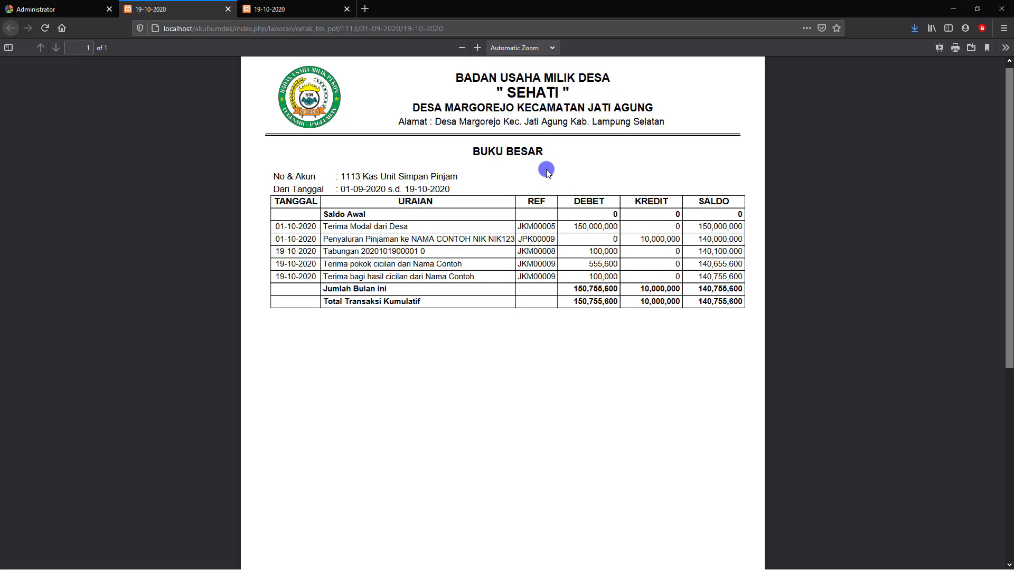
pyautogui.click(348, 9)
pyautogui.click(229, 9)
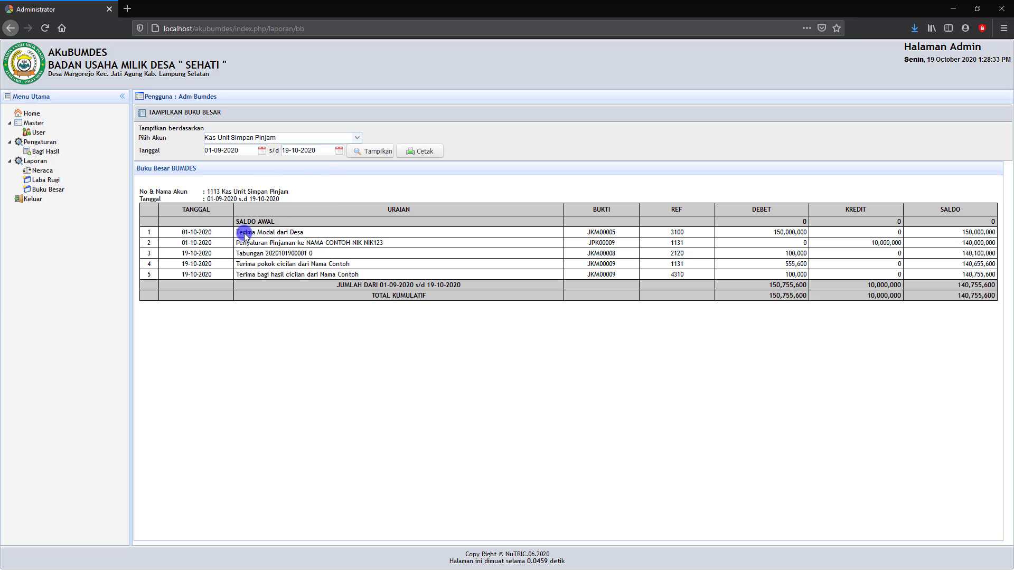
pyautogui.click(30, 201)
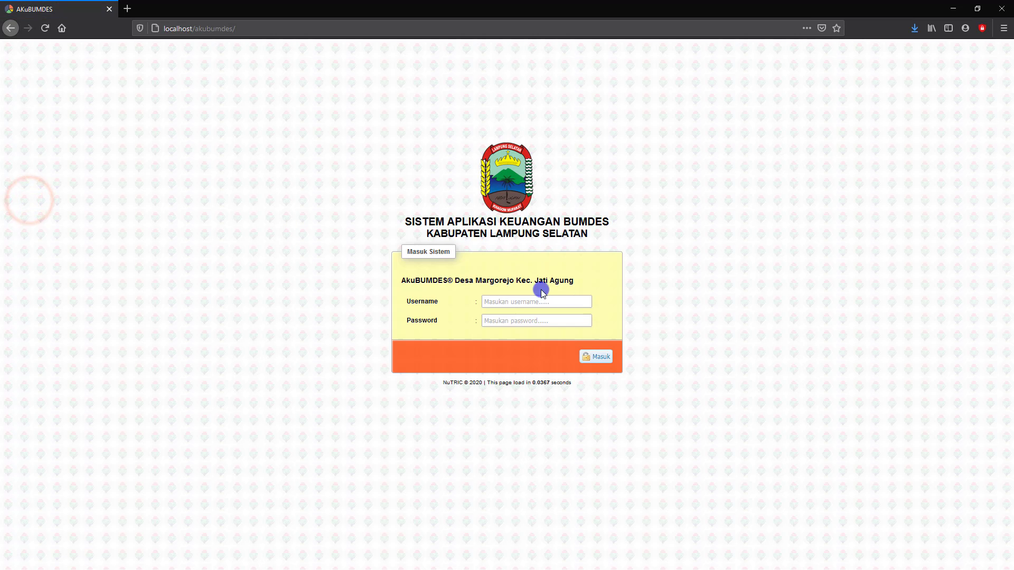
pyautogui.click(505, 300)
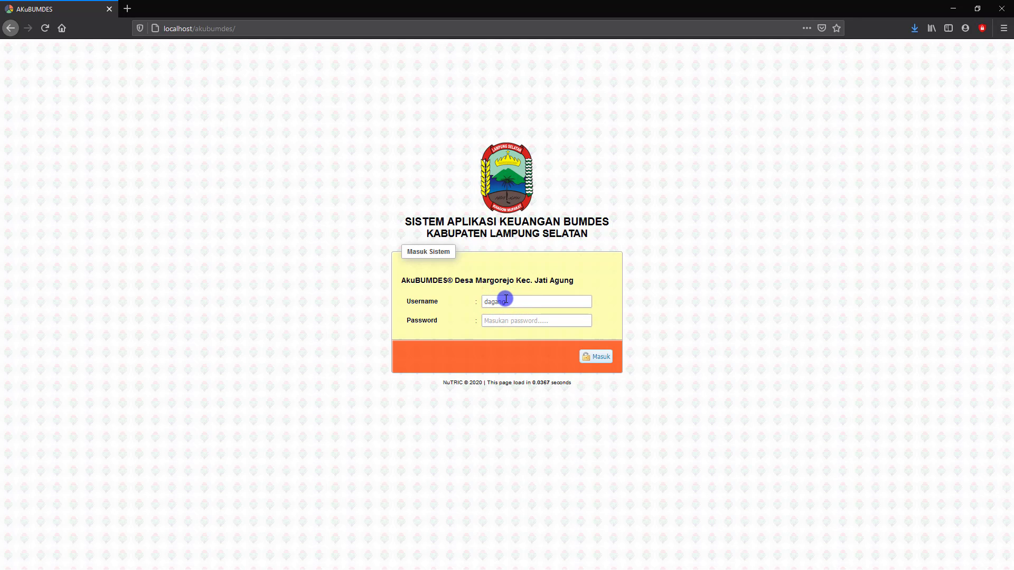
# - Sign in with the trading unit's username and password and decline Firefox's save-login prompt
pyautogui.write('dagang')
pyautogui.click(499, 317)
pyautogui.write('••')
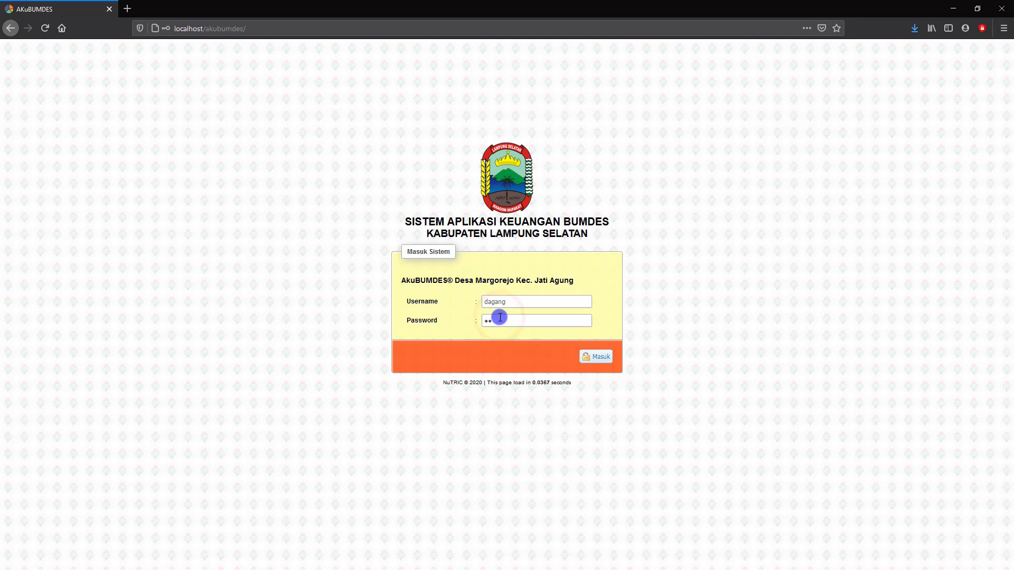
pyautogui.press('Return')
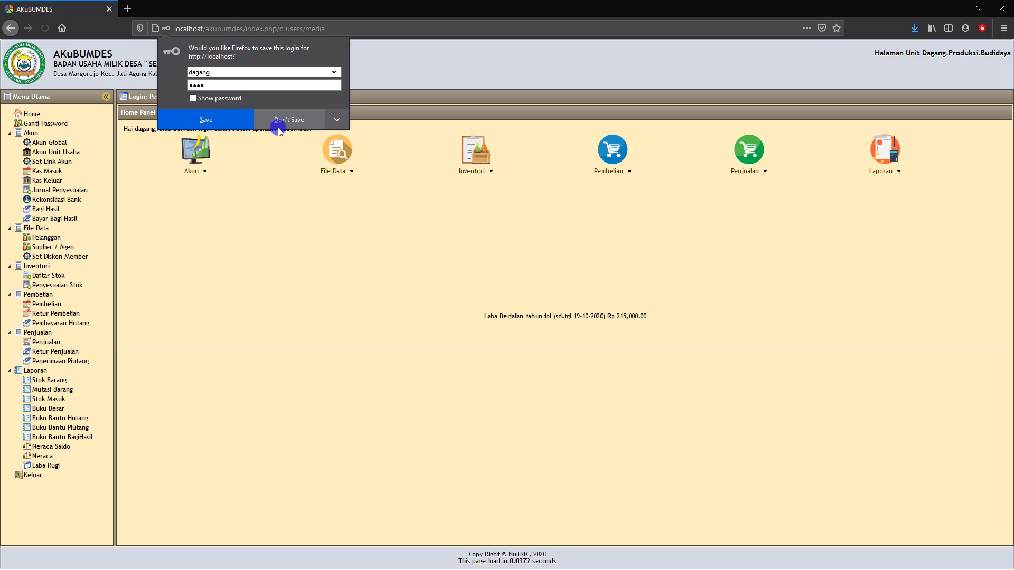
pyautogui.click(289, 128)
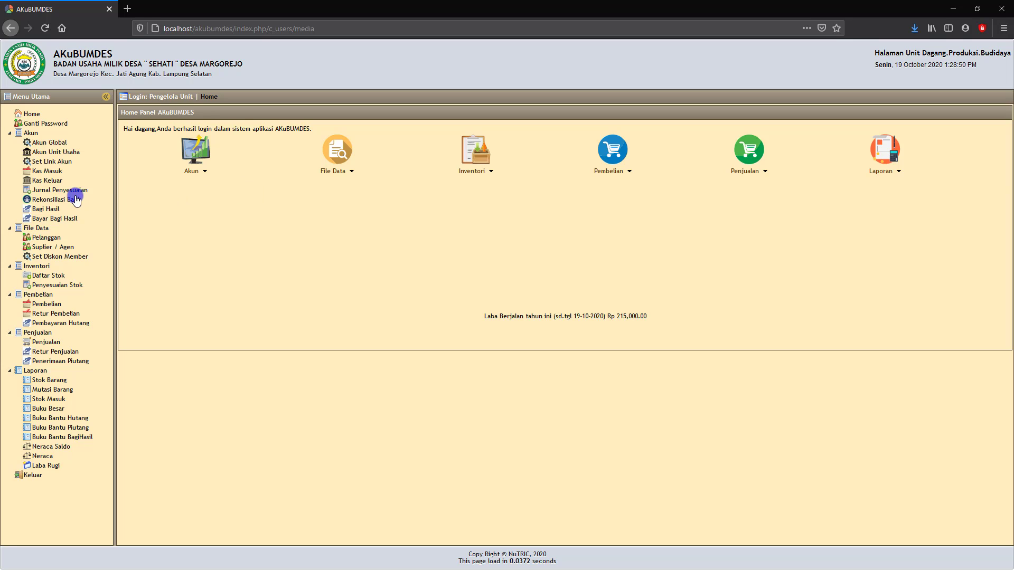
# - Browse the Pembelian purchases list and Stok Barang report, then open and reload Kas Masuk
pyautogui.click(51, 182)
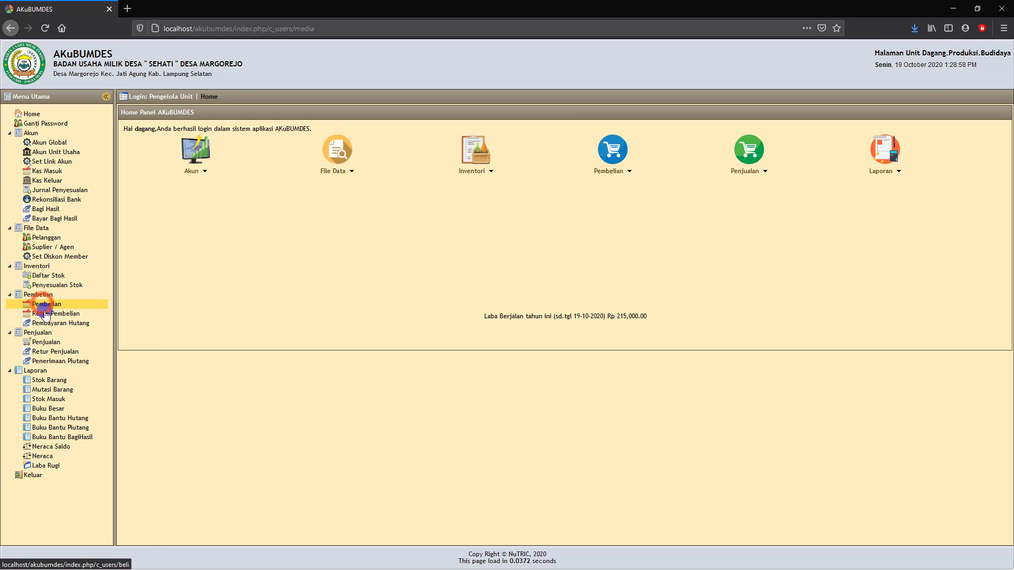
pyautogui.click(55, 346)
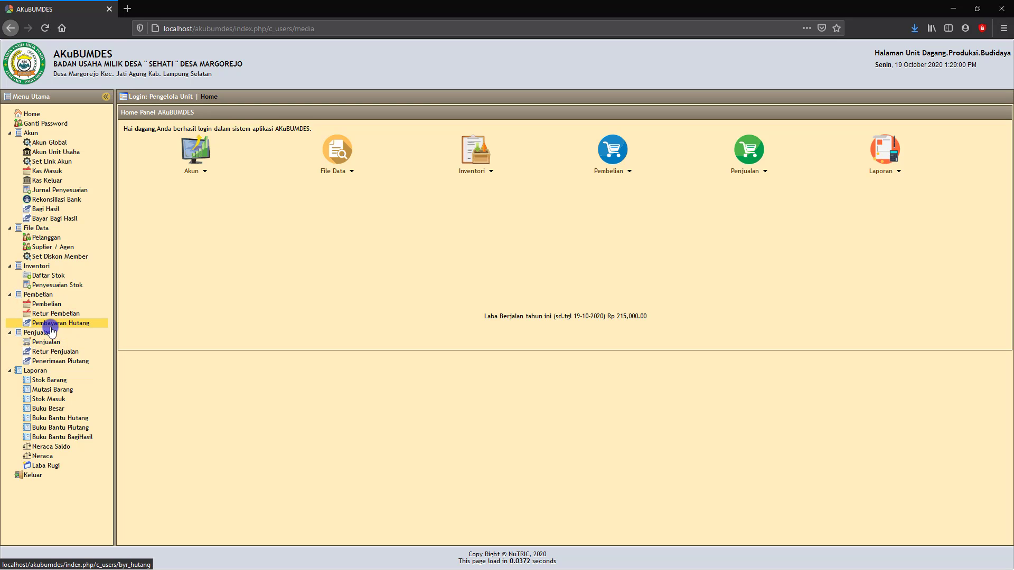
pyautogui.click(51, 305)
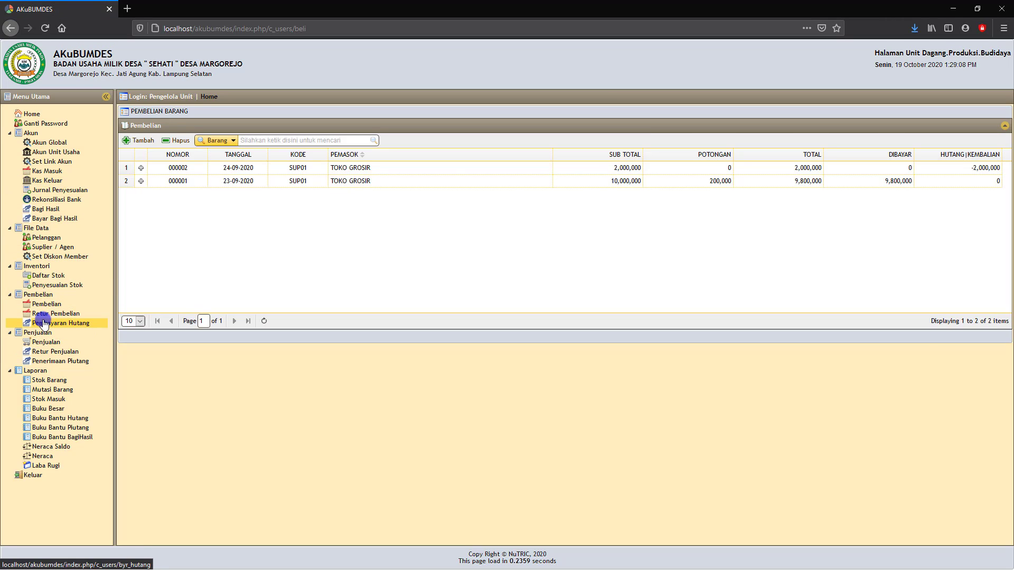
pyautogui.click(50, 381)
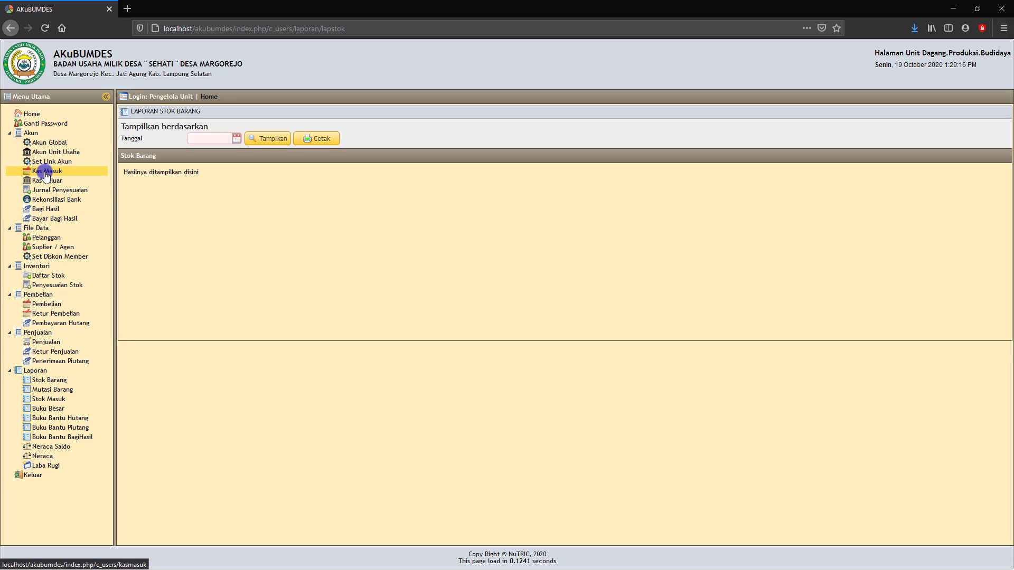
pyautogui.click(48, 172)
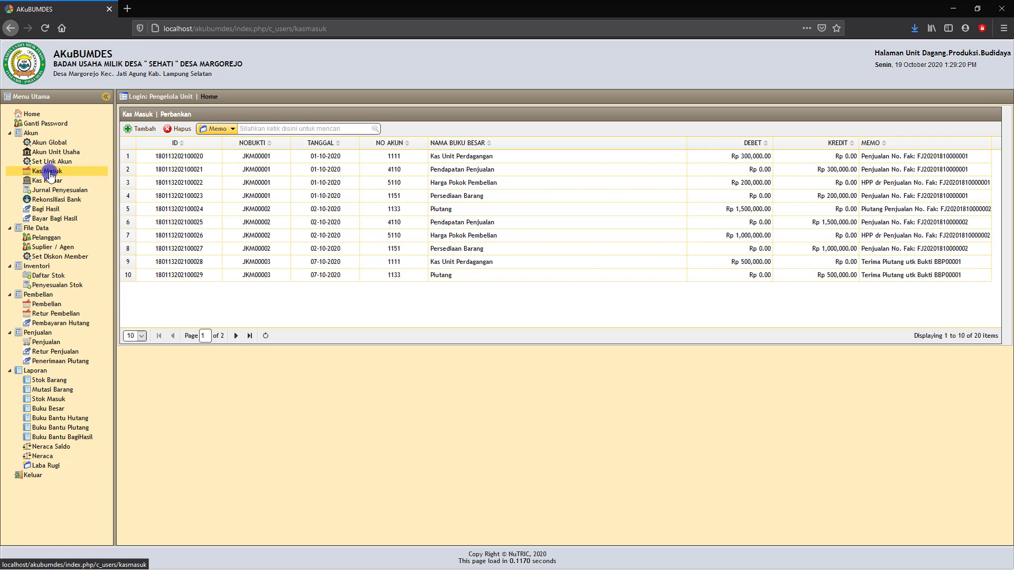
pyautogui.click(51, 173)
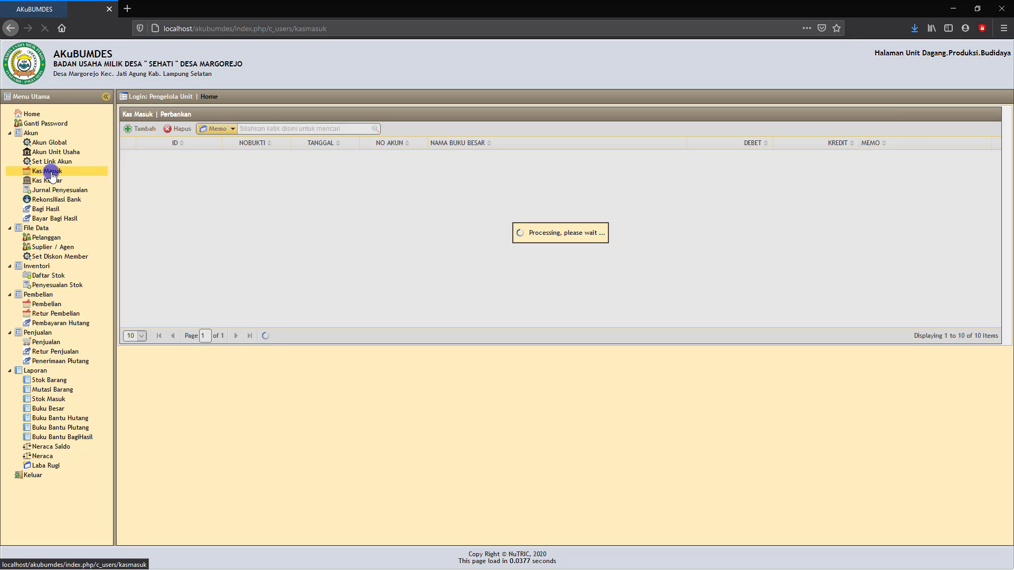
# - Start a new cash receipt dated 19-10-2020 debiting cash account 1111
pyautogui.click(143, 129)
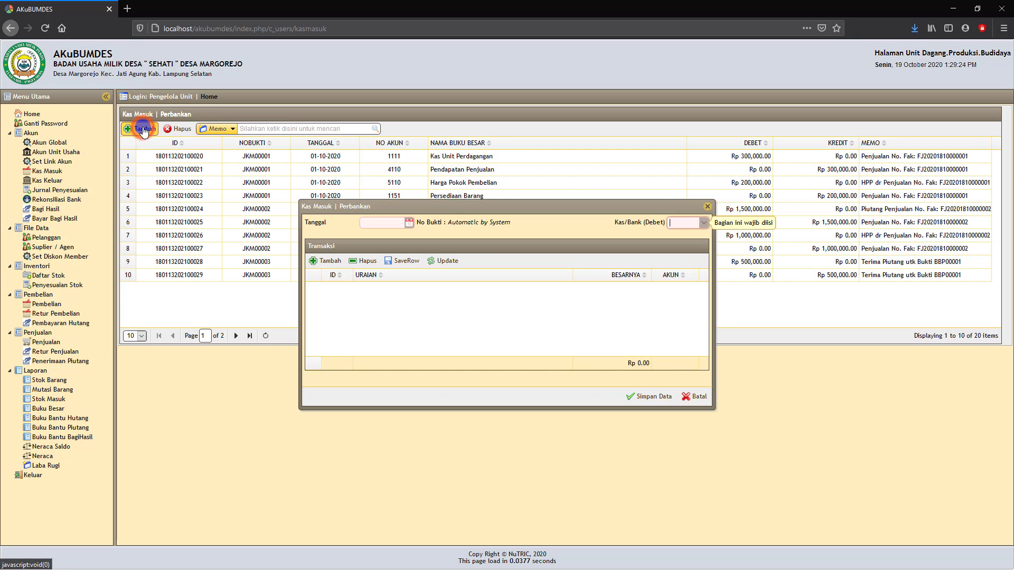
pyautogui.click(409, 222)
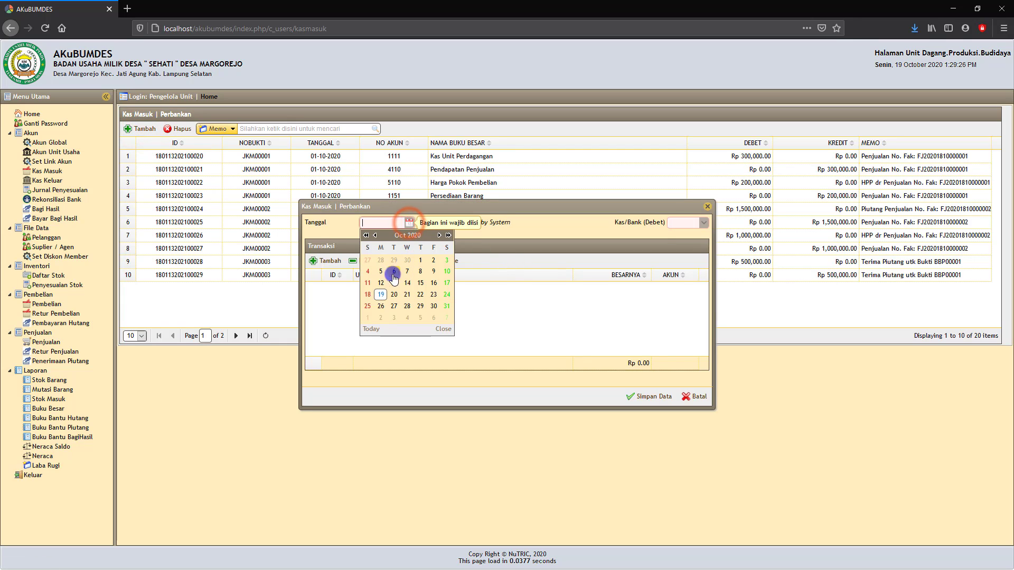
pyautogui.click(381, 295)
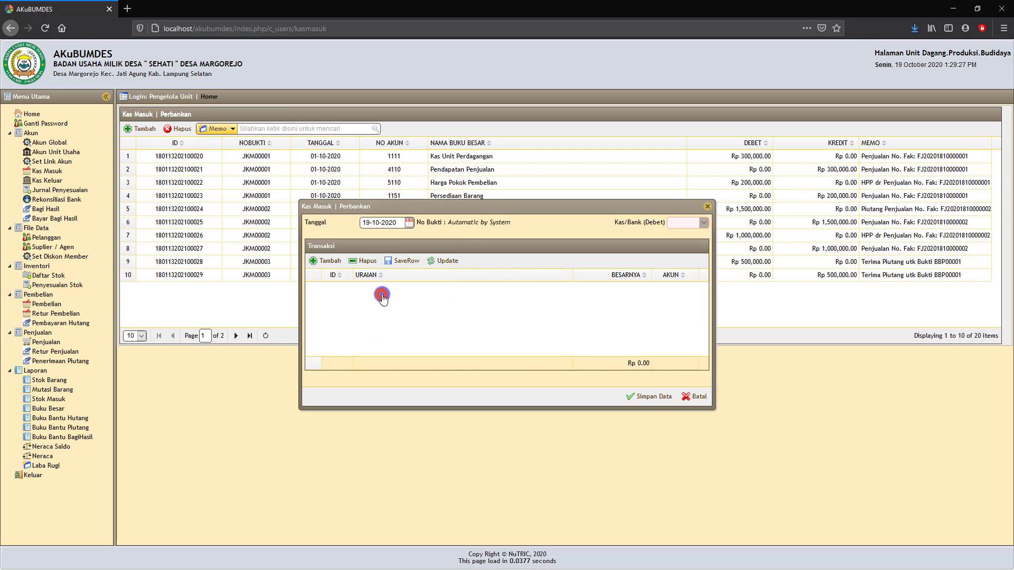
pyautogui.click(704, 224)
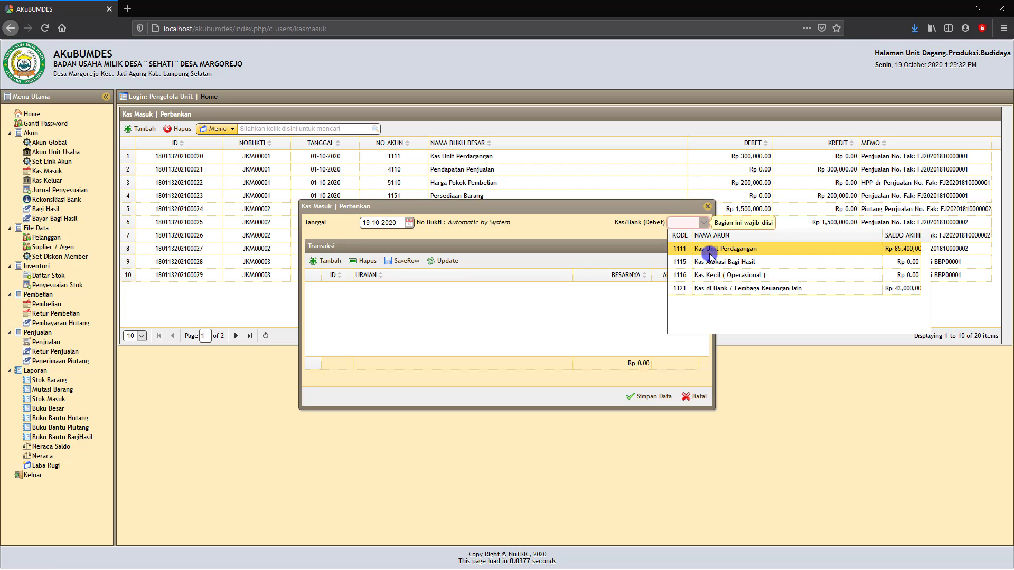
pyautogui.click(722, 249)
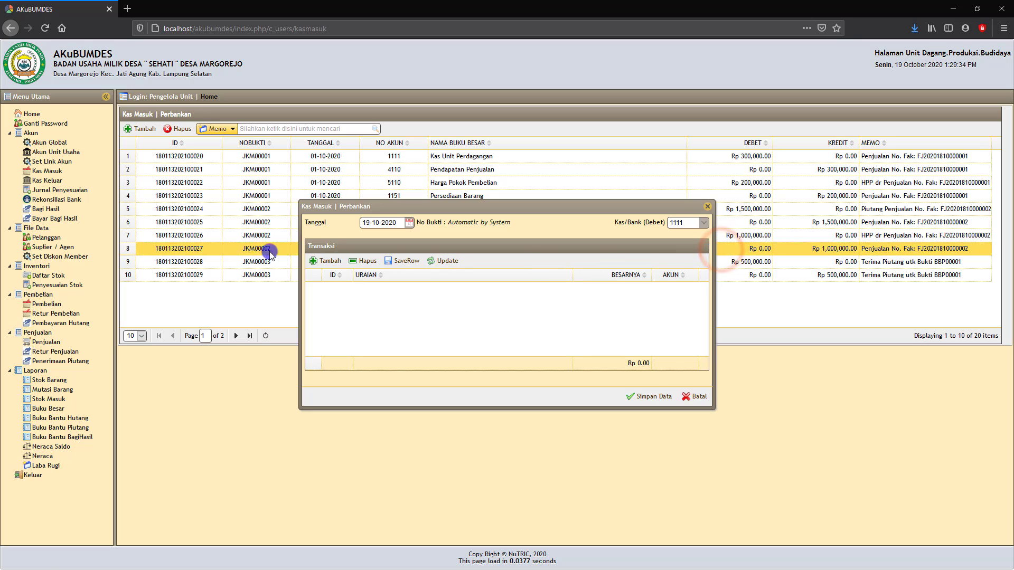
# - Add a 'Terima dana' line of Rp 10,000,000 on account Modal BUMDes
pyautogui.click(329, 262)
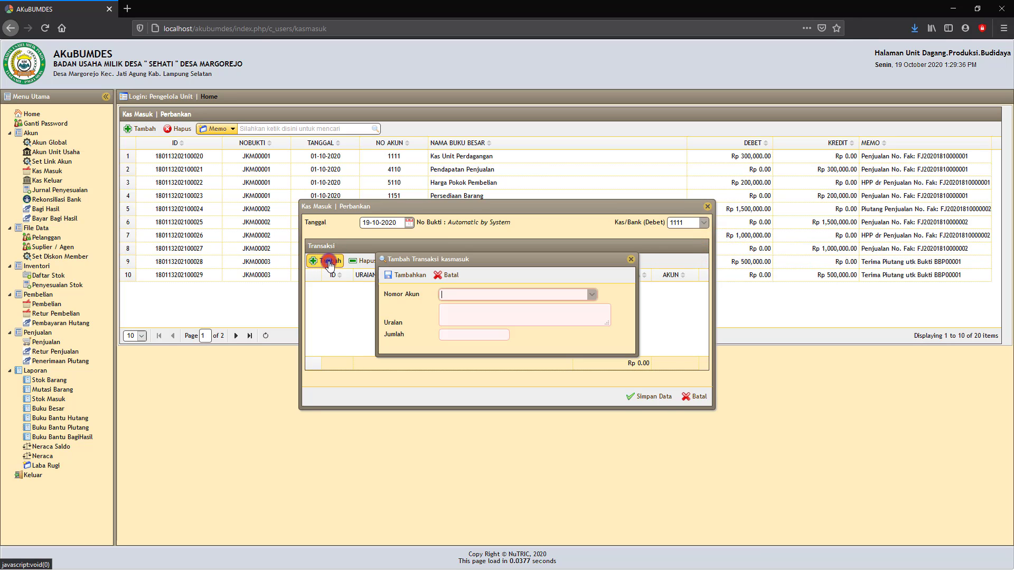
pyautogui.click(473, 295)
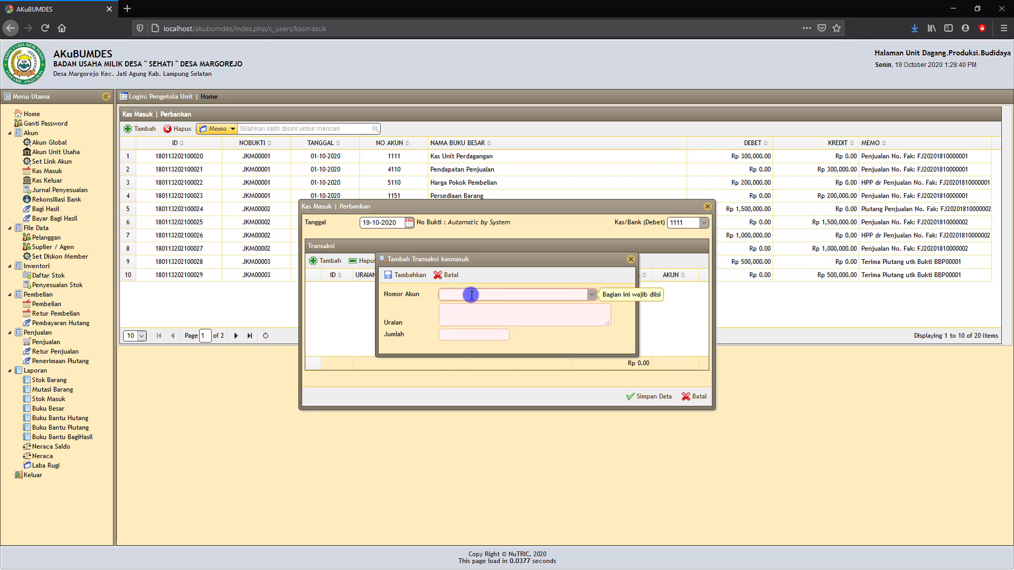
pyautogui.write('modal')
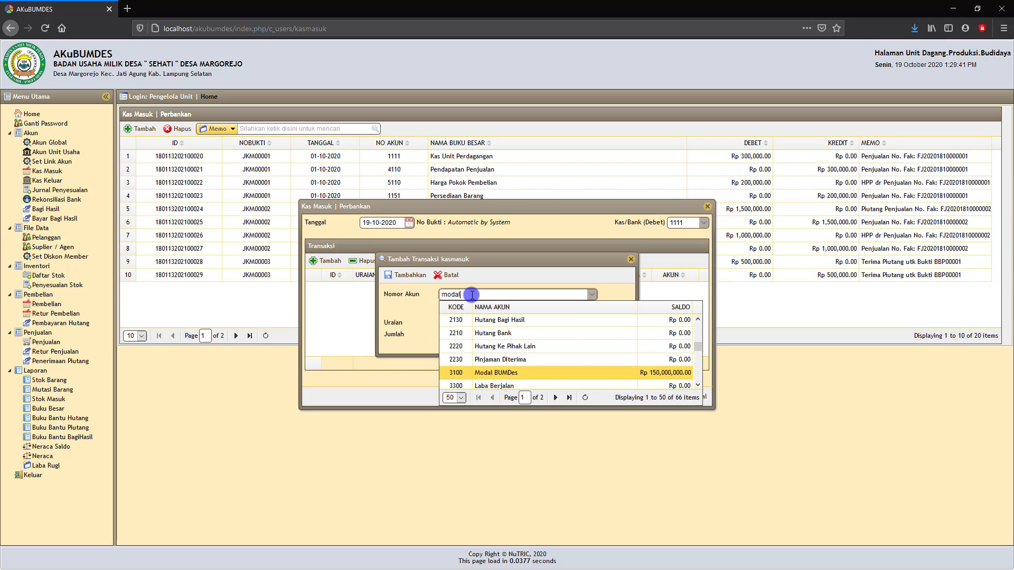
pyautogui.click(488, 373)
pyautogui.click(457, 315)
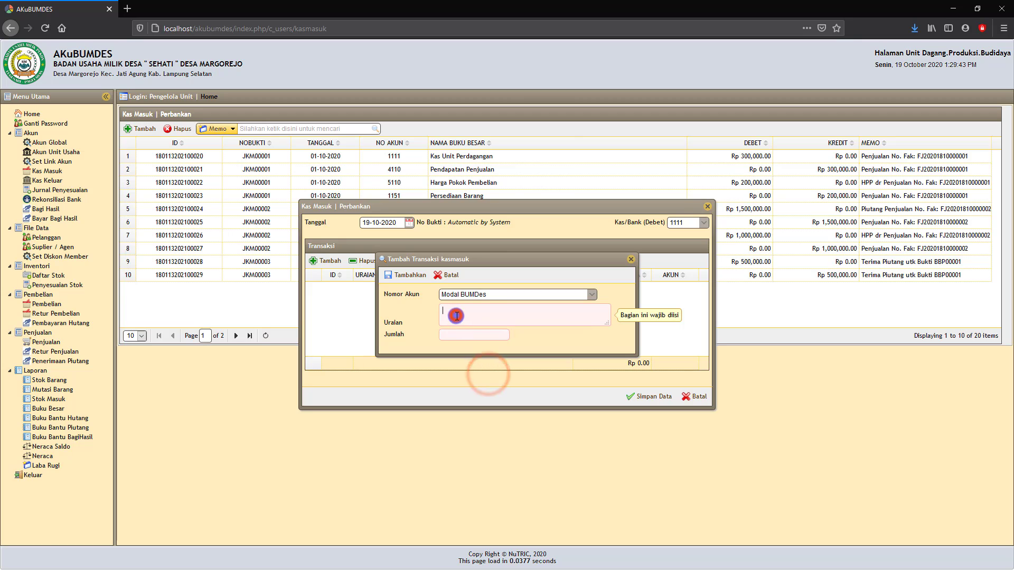
pyautogui.write('Terima dana')
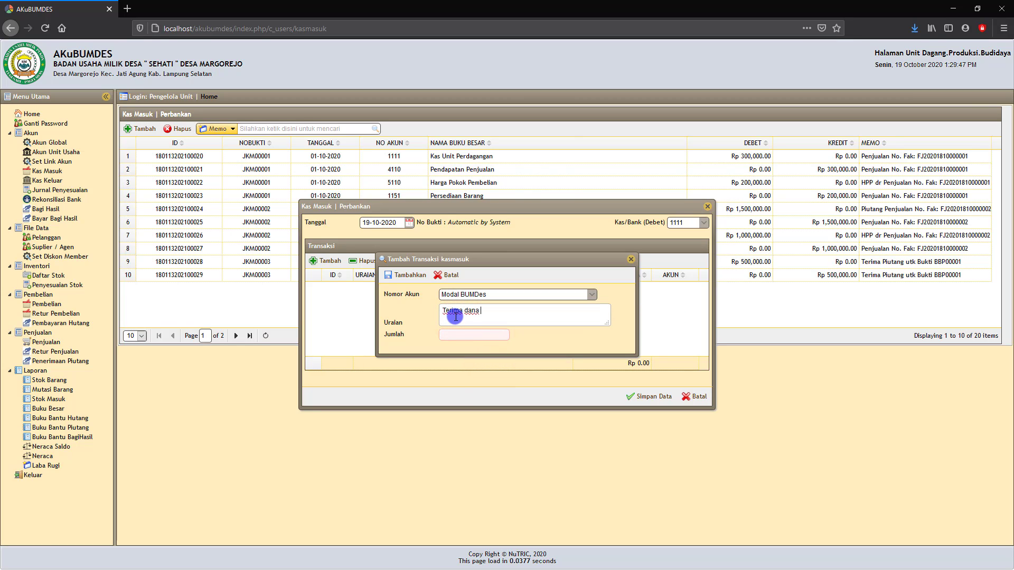
pyautogui.click(459, 336)
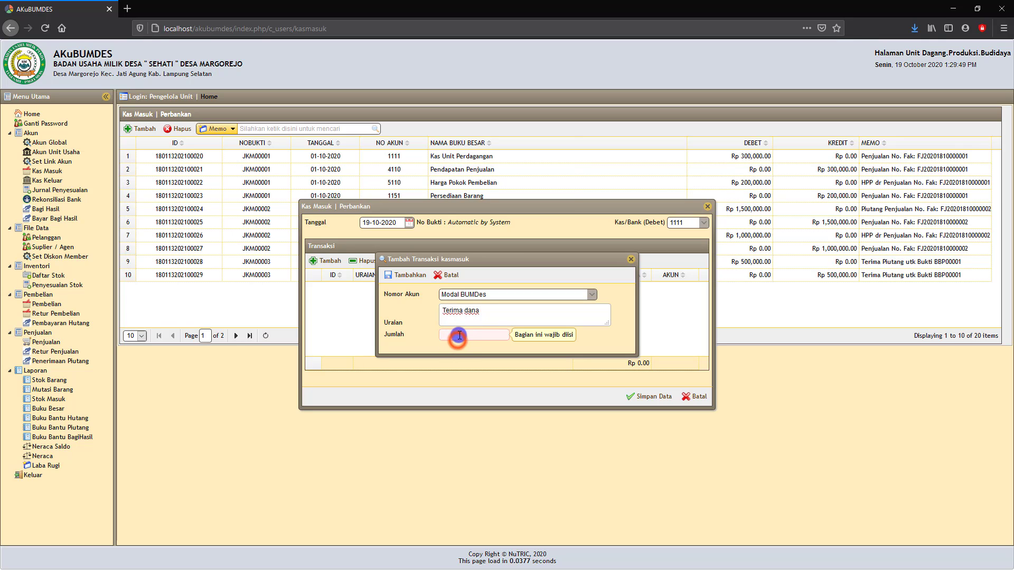
pyautogui.write('1000000')
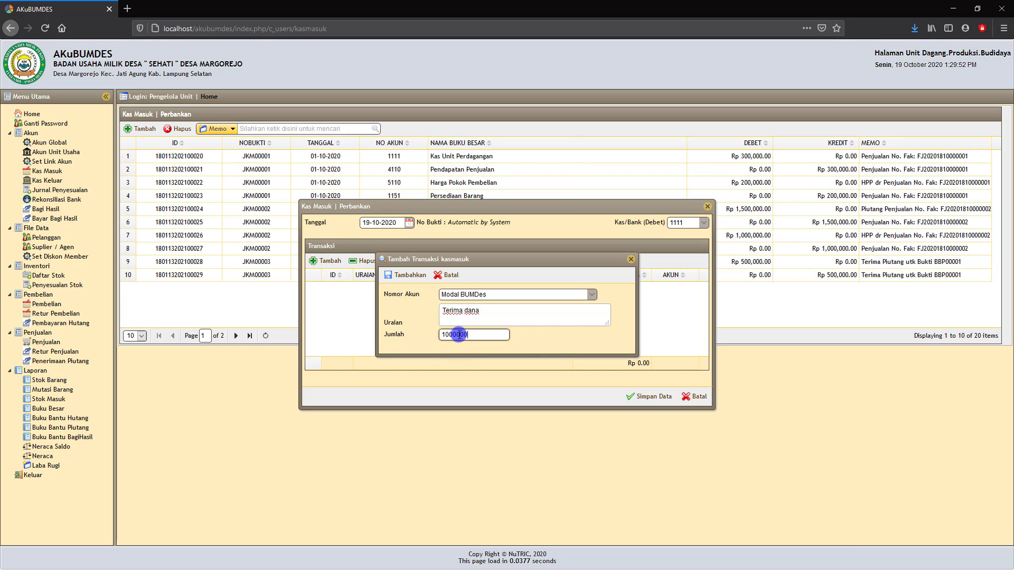
pyautogui.click(556, 346)
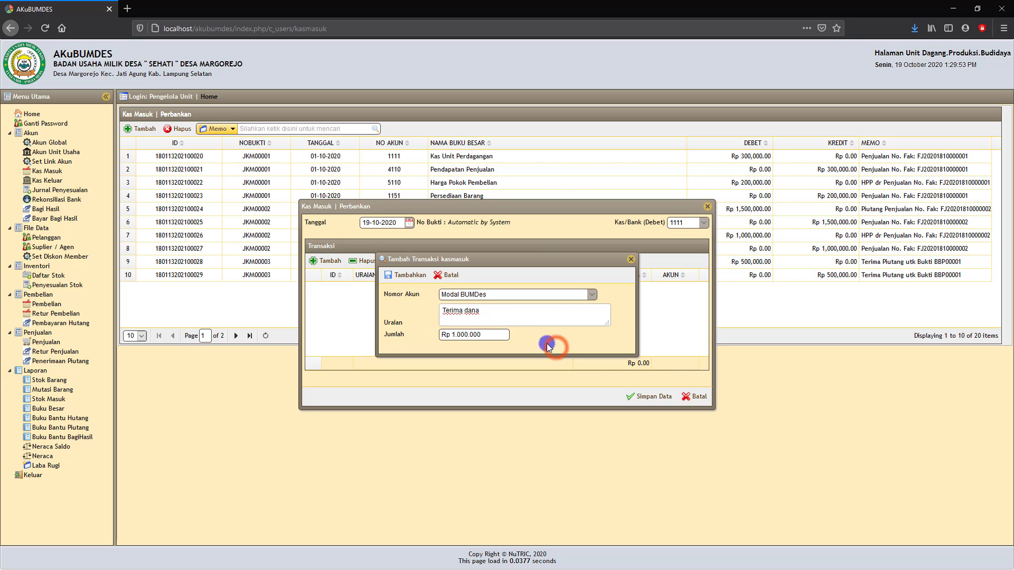
pyautogui.click(486, 334)
pyautogui.write('0')
pyautogui.click(565, 345)
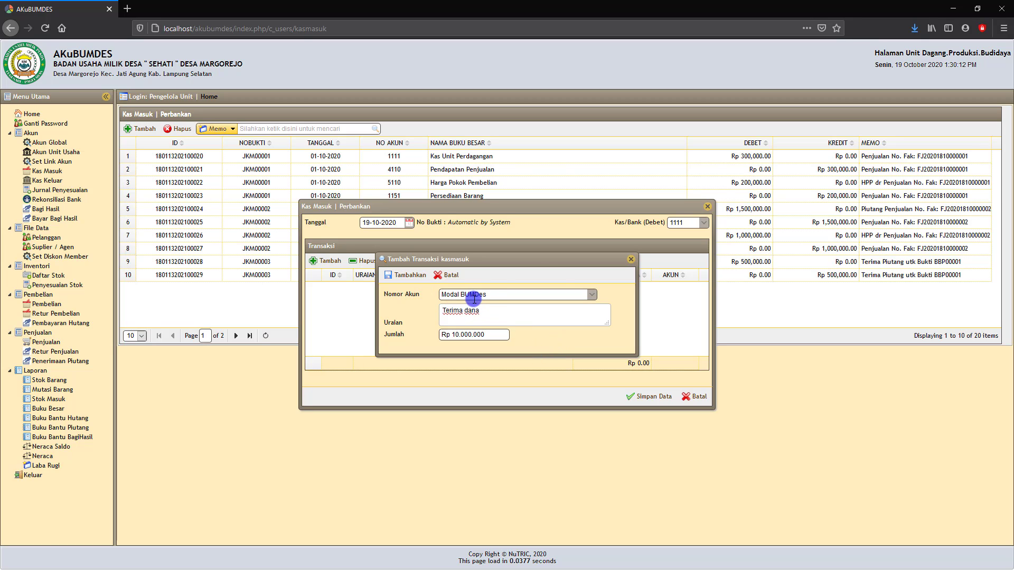
pyautogui.click(410, 279)
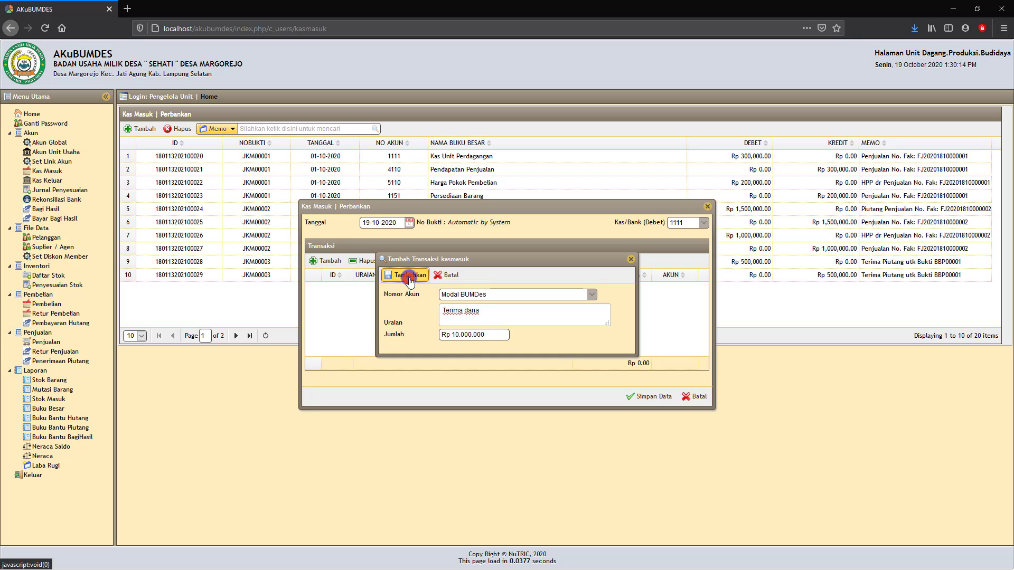
# - Discard the unfinished second line and save the cash-in entry
pyautogui.click(329, 262)
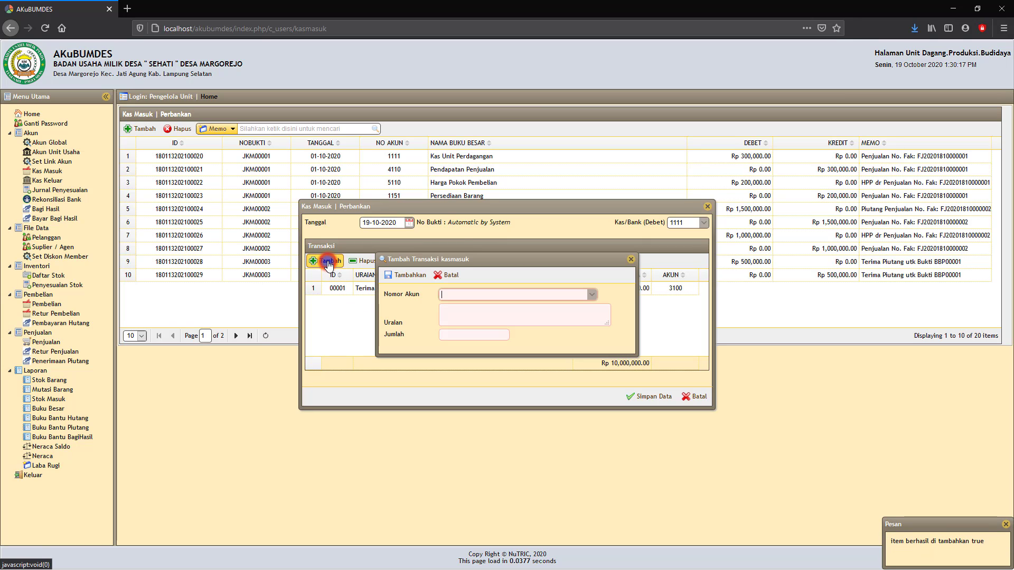
pyautogui.click(526, 297)
pyautogui.write('pendapatan')
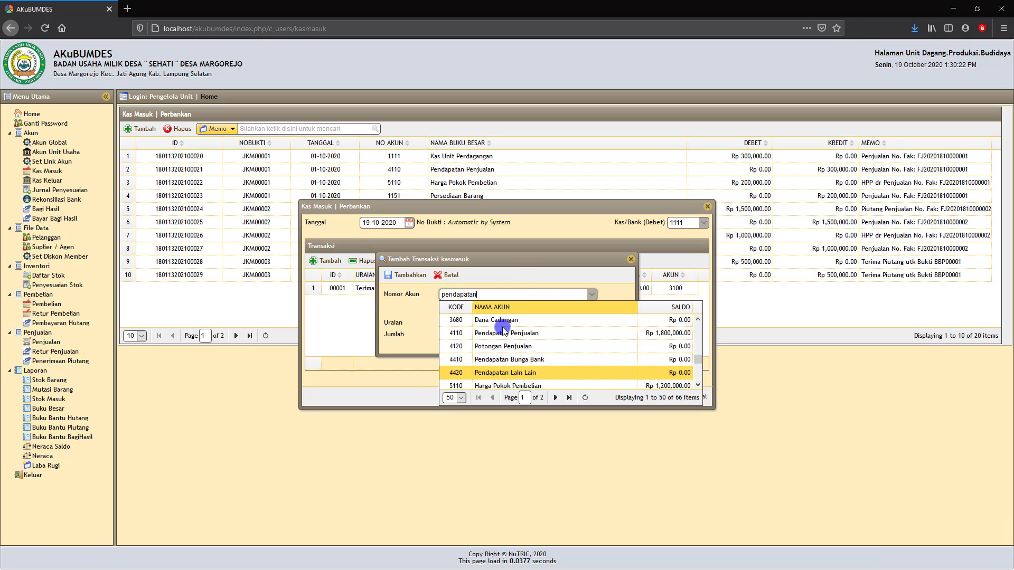
pyautogui.click(633, 285)
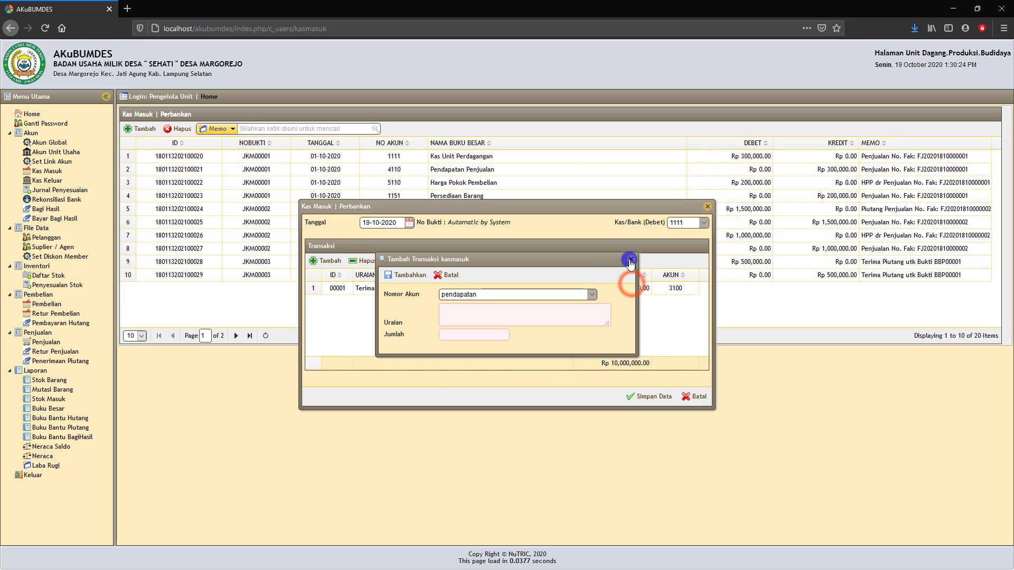
pyautogui.click(630, 259)
pyautogui.click(656, 402)
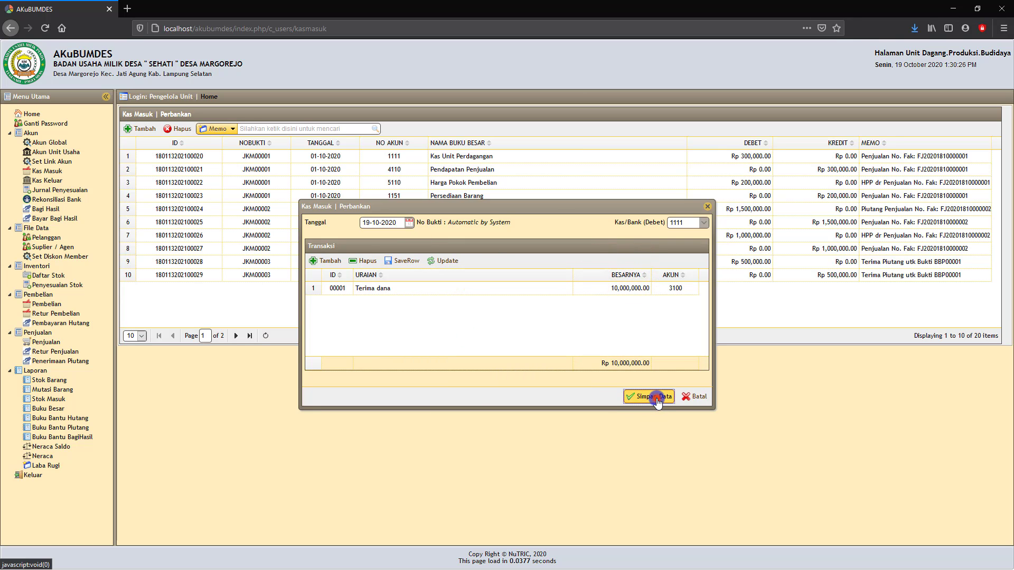
# - Start a new cash receipt dated 19 October 2020 debiting Kas Unit Perdagangan 1111
pyautogui.click(138, 128)
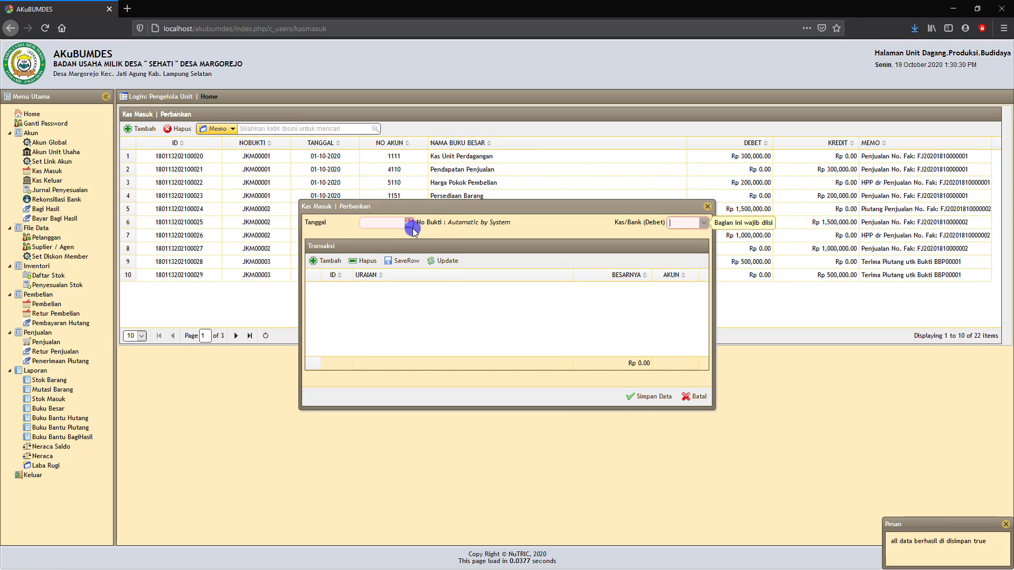
pyautogui.click(409, 222)
pyautogui.click(390, 297)
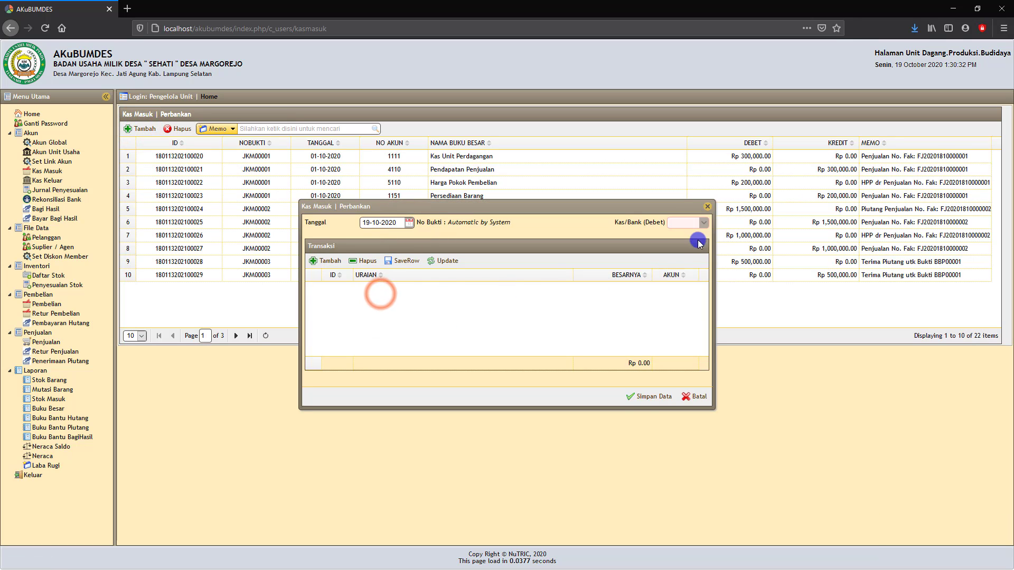
pyautogui.click(702, 222)
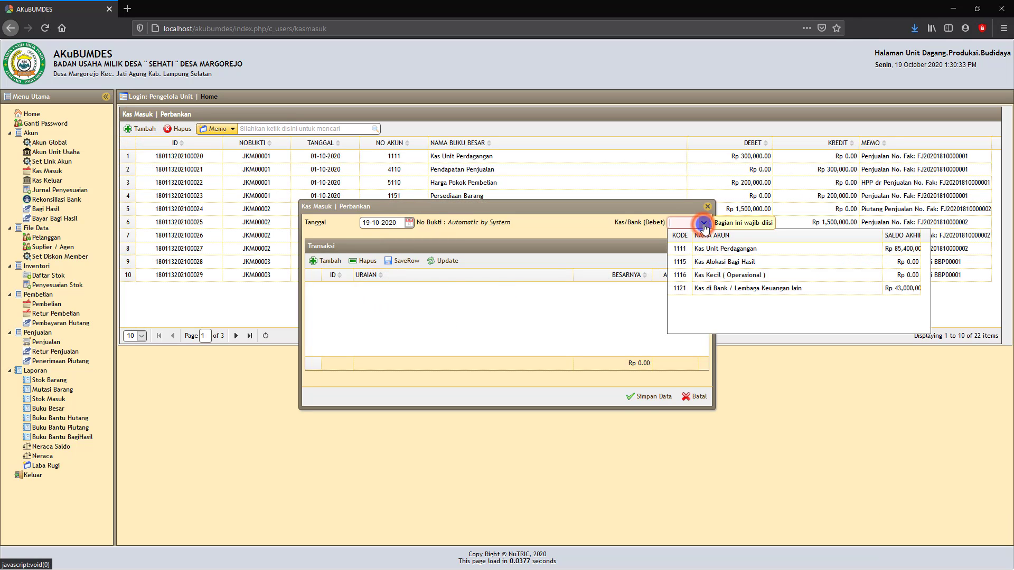
pyautogui.click(731, 253)
pyautogui.click(704, 224)
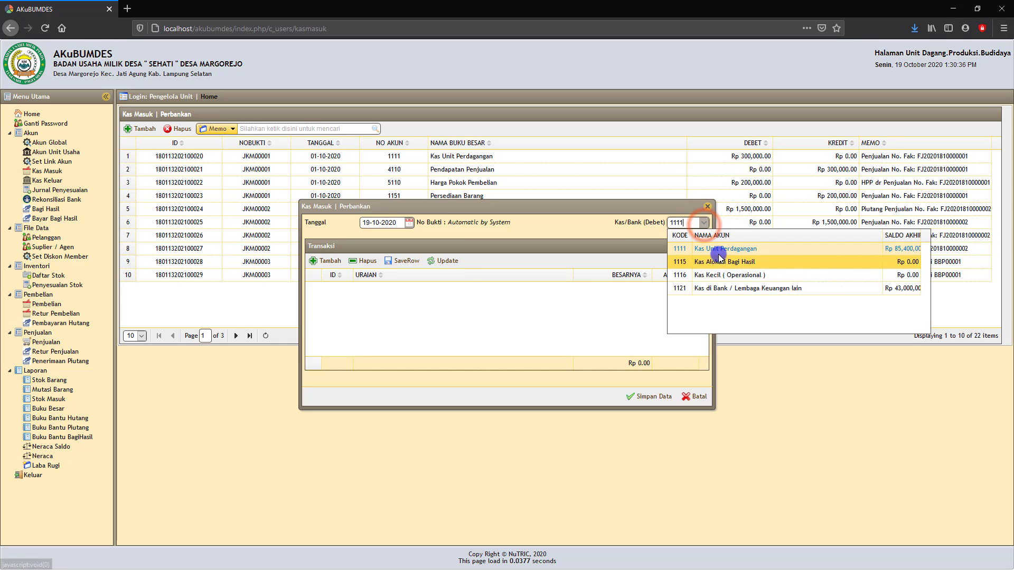
pyautogui.click(713, 251)
# - Add and save a Rp 1.000.000 'Penjualan apa' line on Pendapatan Lain Lain 4420, then open Kas Keluar
pyautogui.click(321, 264)
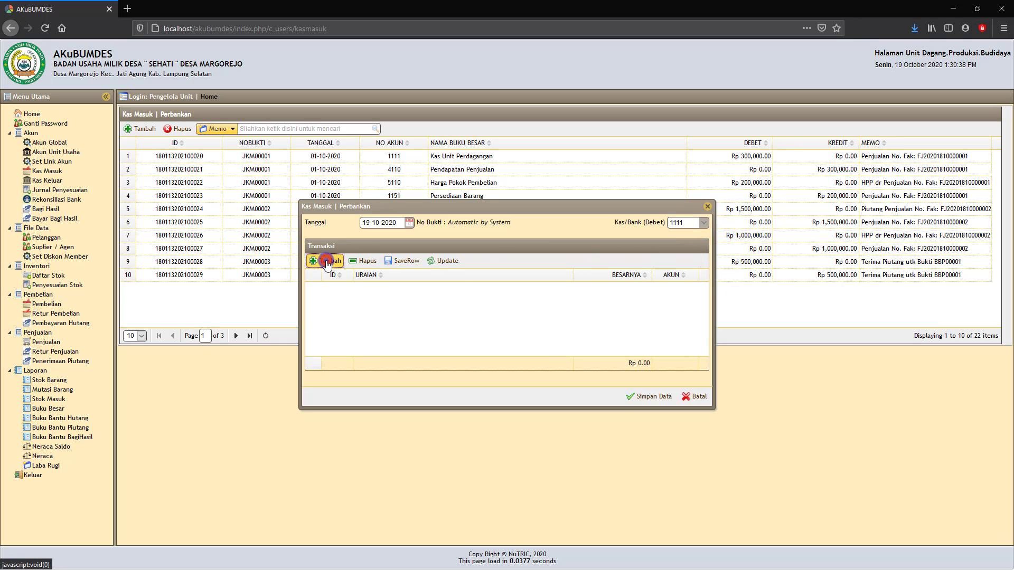
pyautogui.click(450, 295)
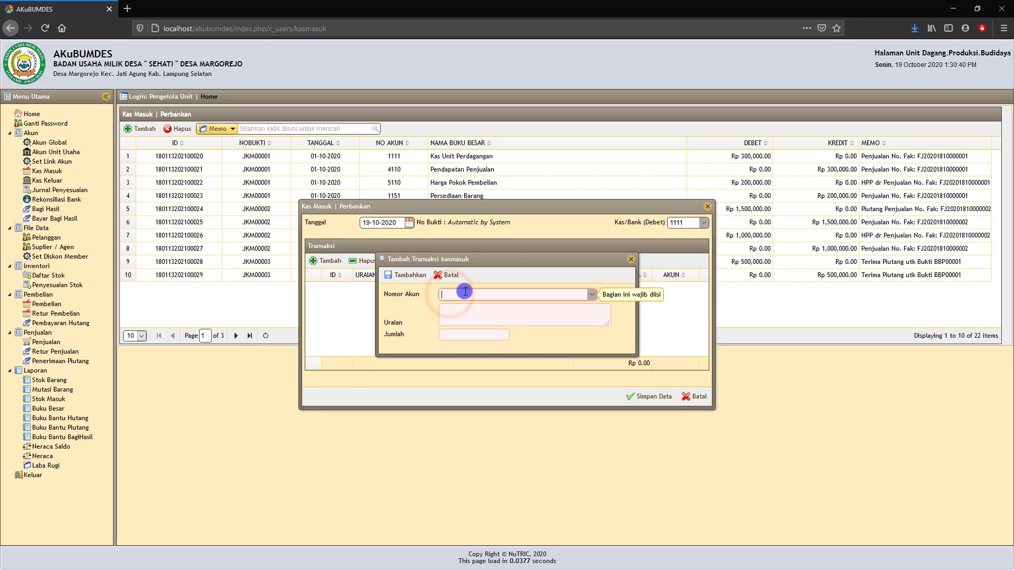
pyautogui.click(459, 296)
pyautogui.write('pendapatan')
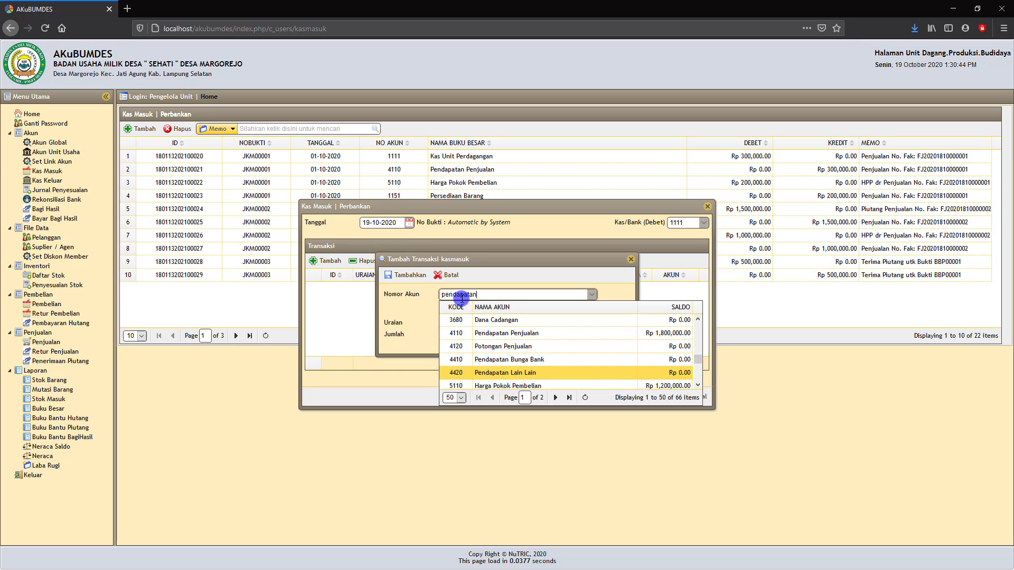
pyautogui.click(489, 371)
pyautogui.click(457, 318)
pyautogui.write('T')
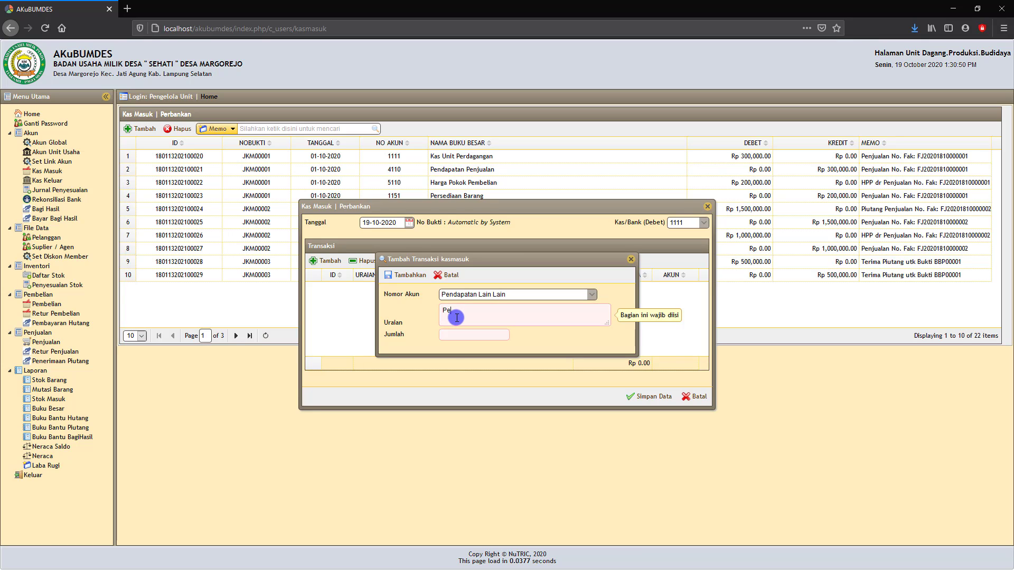
pyautogui.write('Penjualan apa')
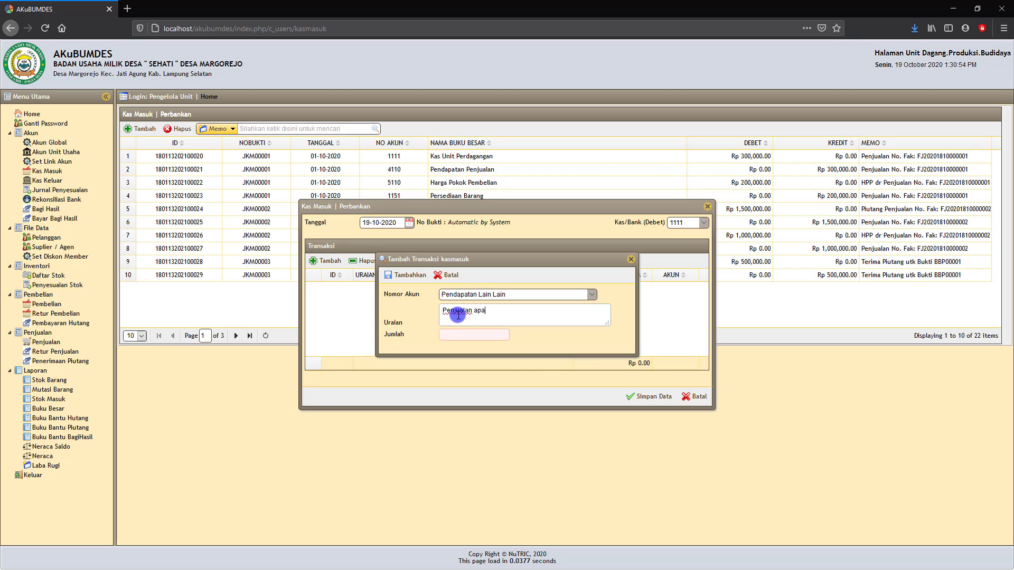
pyautogui.click(462, 333)
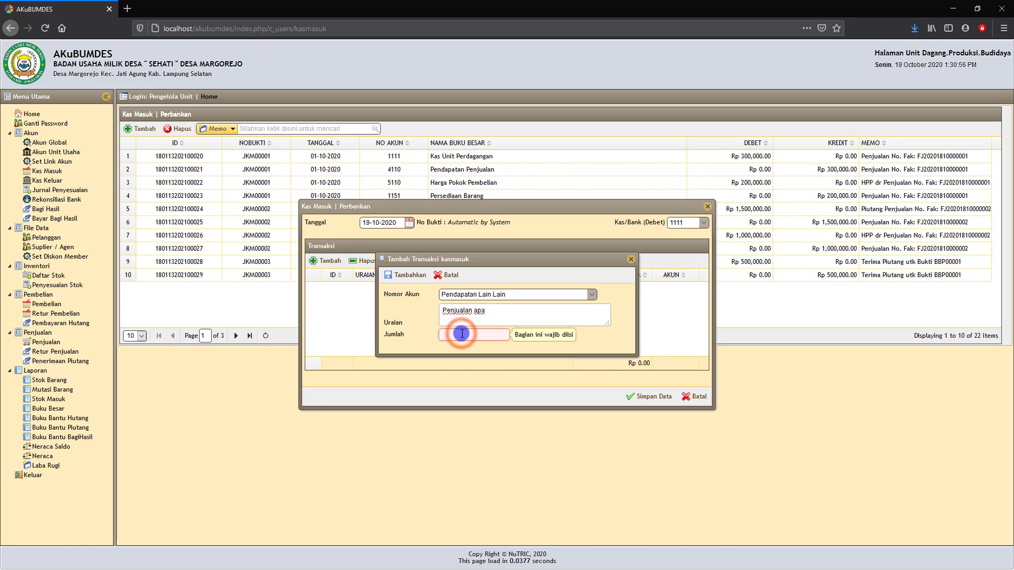
pyautogui.write('1.000.000')
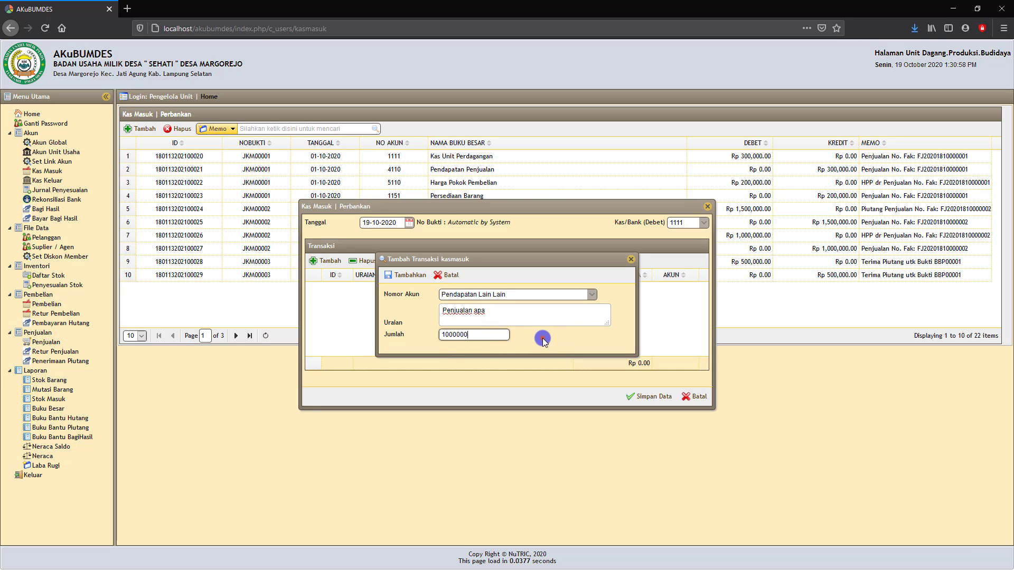
pyautogui.click(540, 339)
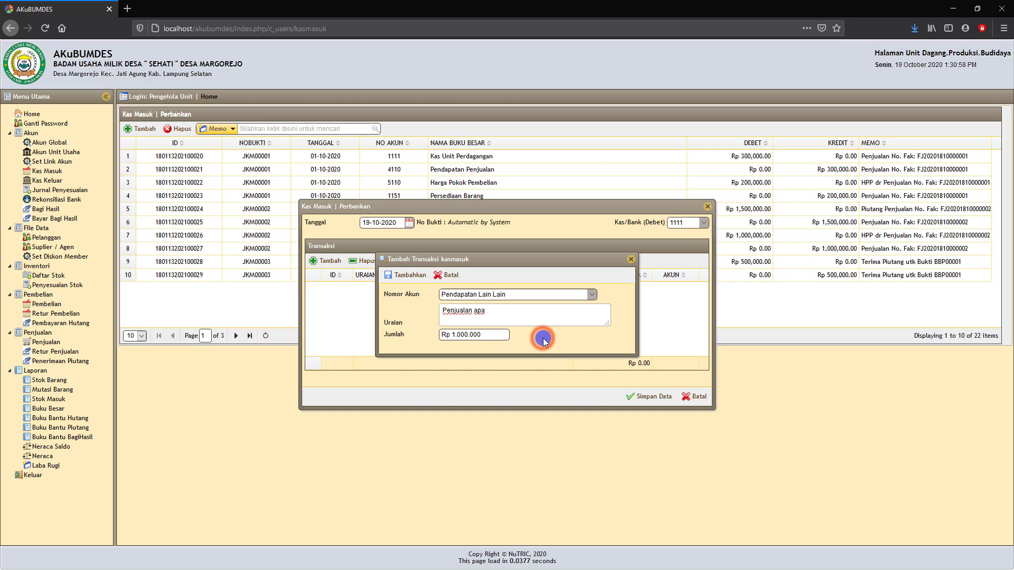
pyautogui.click(404, 275)
pyautogui.click(649, 397)
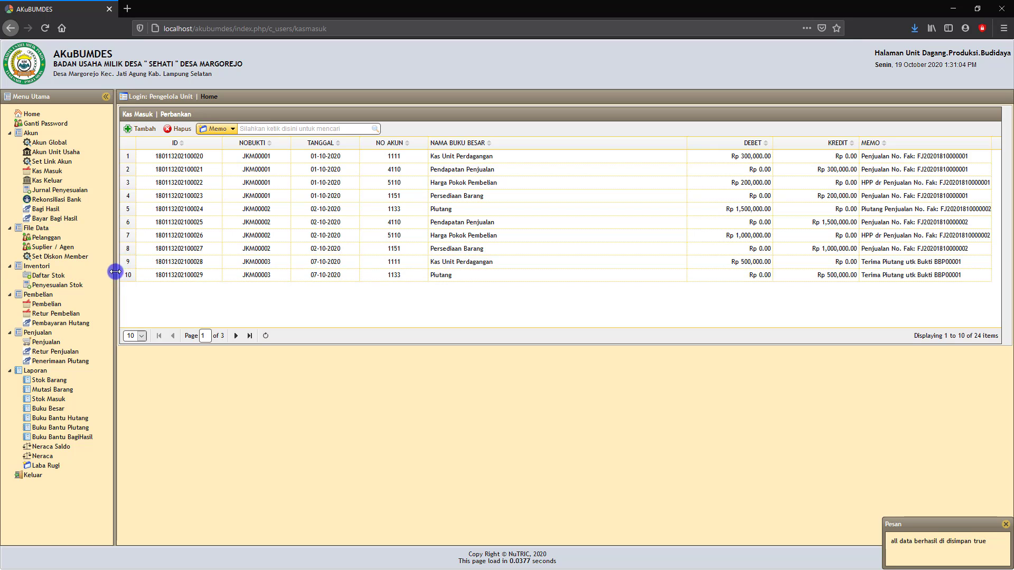
pyautogui.click(47, 182)
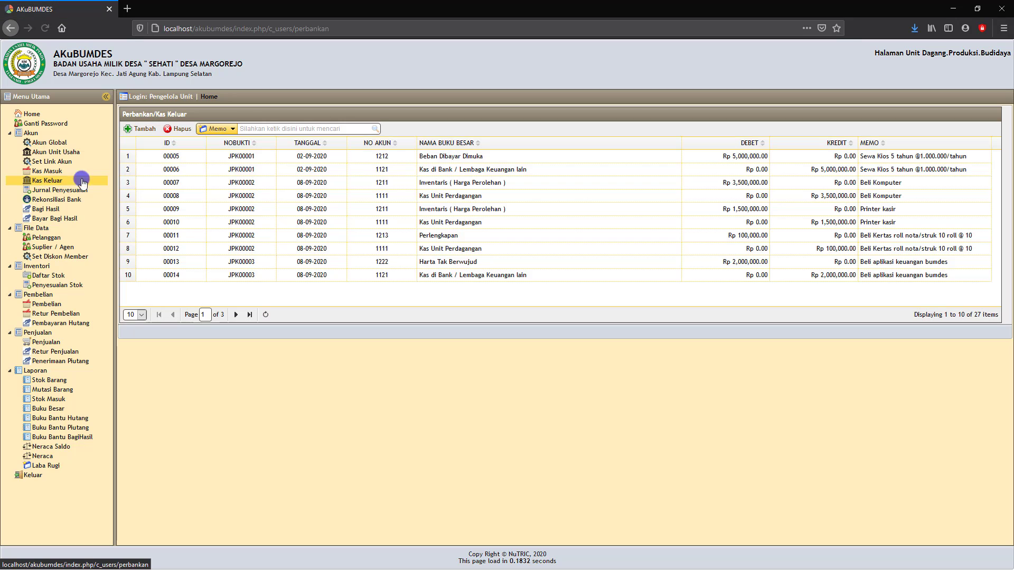
# - Start a new cash-out entry dated 19-10-2020, crediting cash account 1111 Kas Unit Perdagangan
pyautogui.click(136, 129)
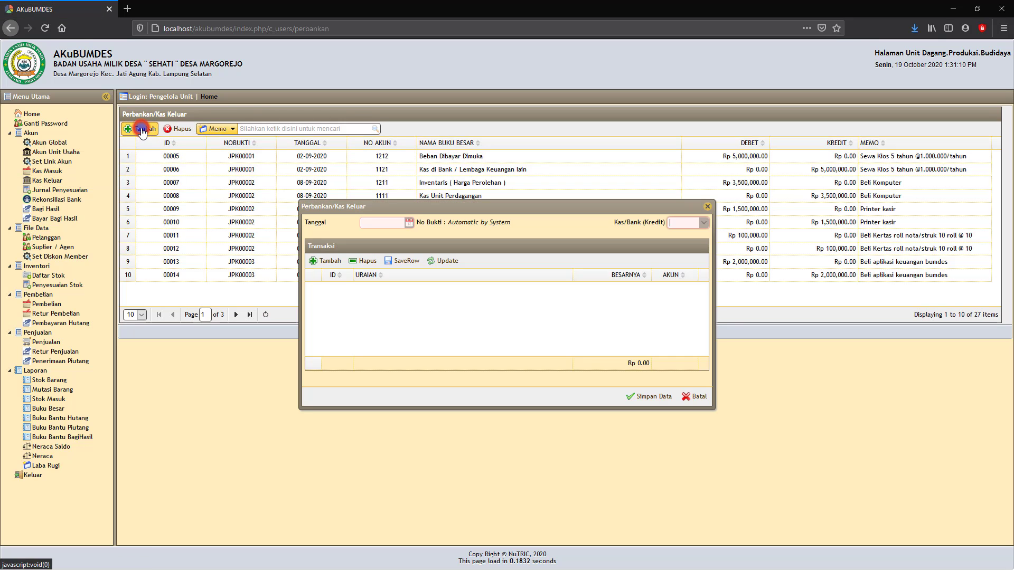
pyautogui.click(407, 226)
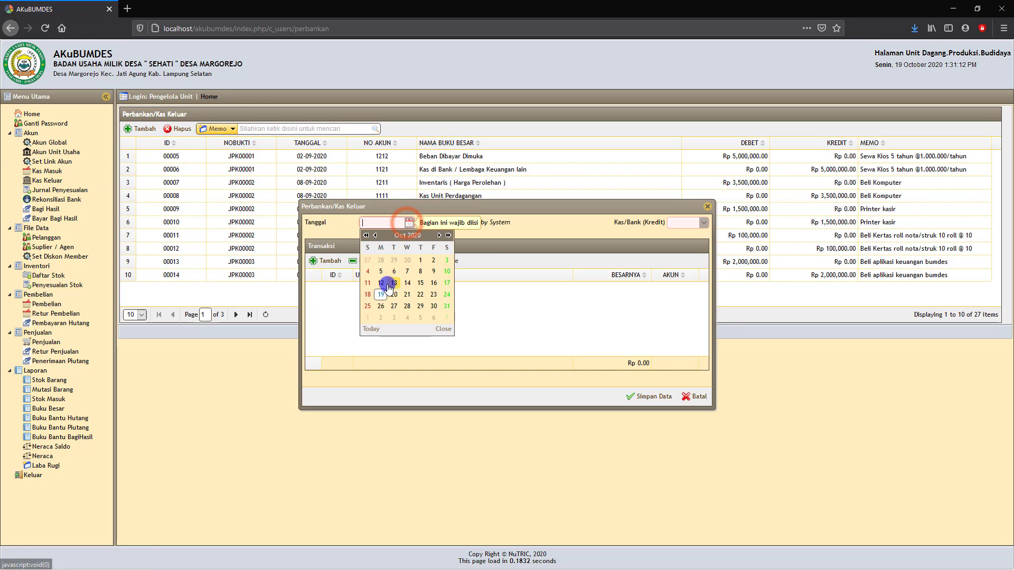
pyautogui.click(379, 298)
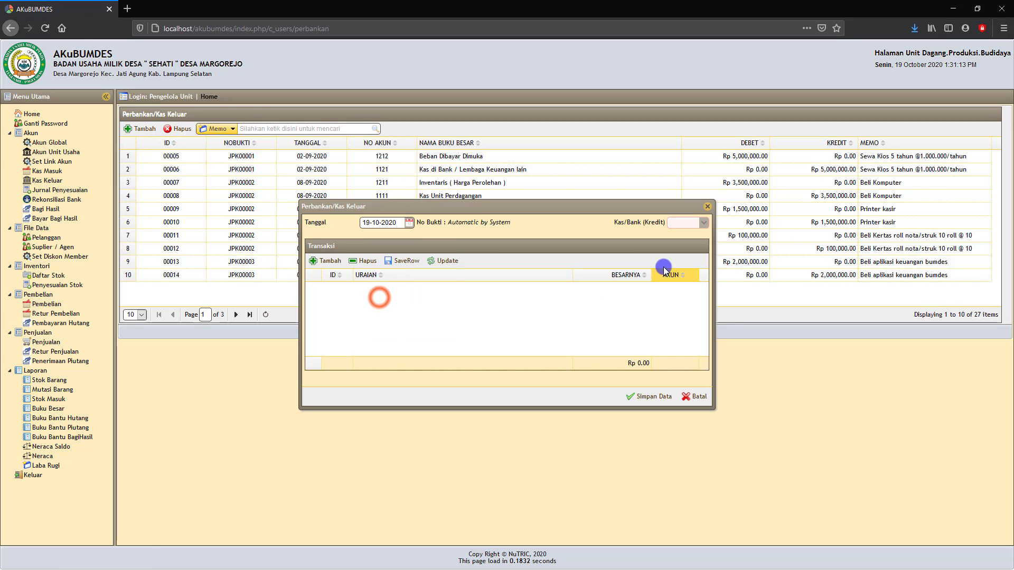
pyautogui.click(704, 224)
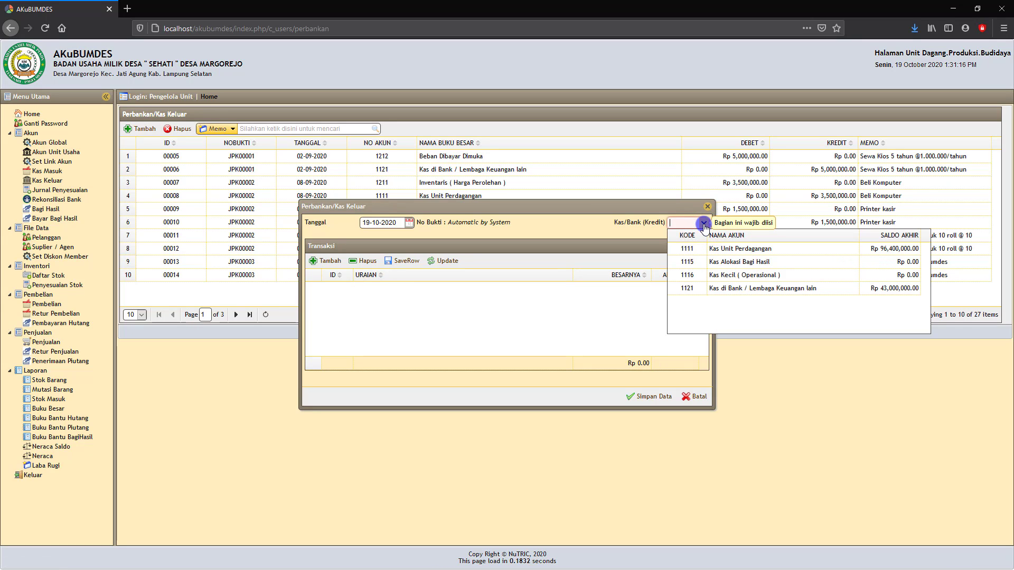
pyautogui.click(716, 255)
pyautogui.click(738, 253)
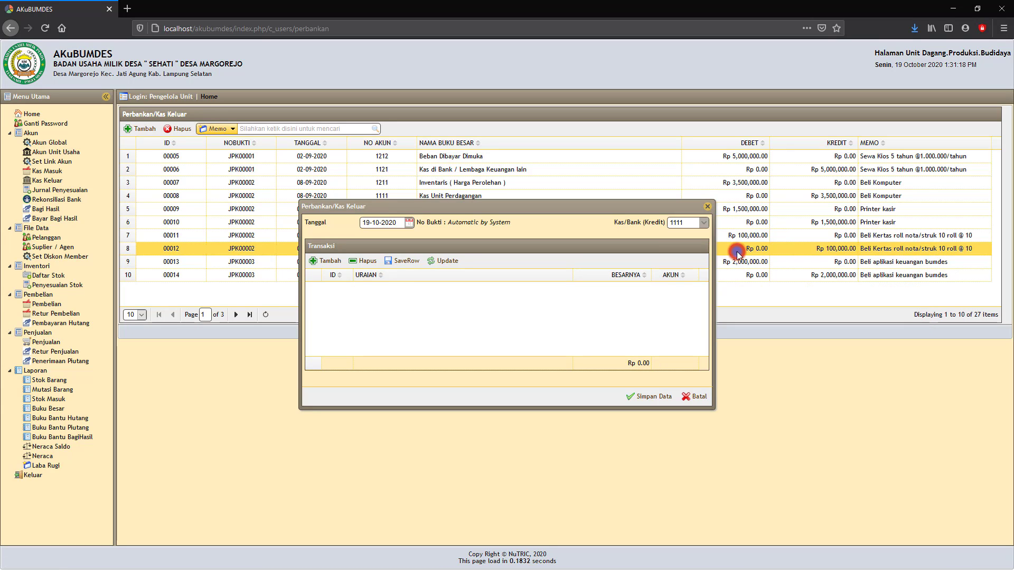
# - Add a line to the entry and select account 1211 Inventaris for it
pyautogui.click(329, 262)
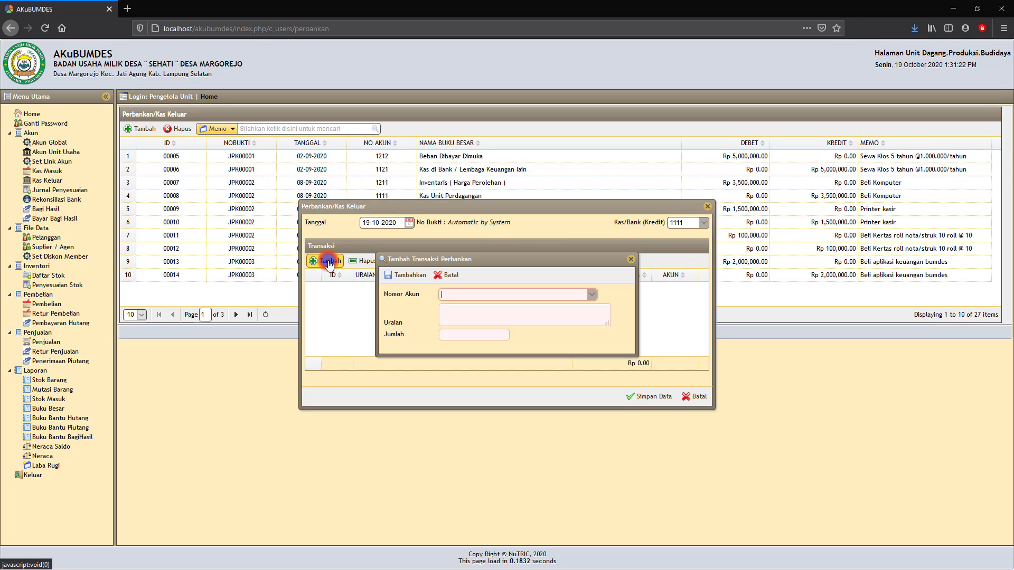
pyautogui.click(478, 295)
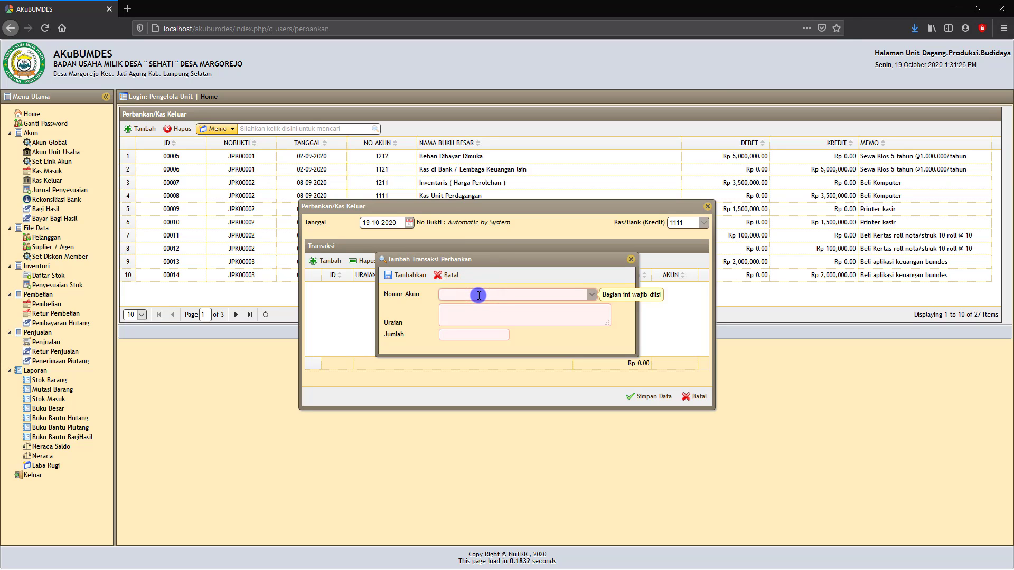
pyautogui.write('inventar')
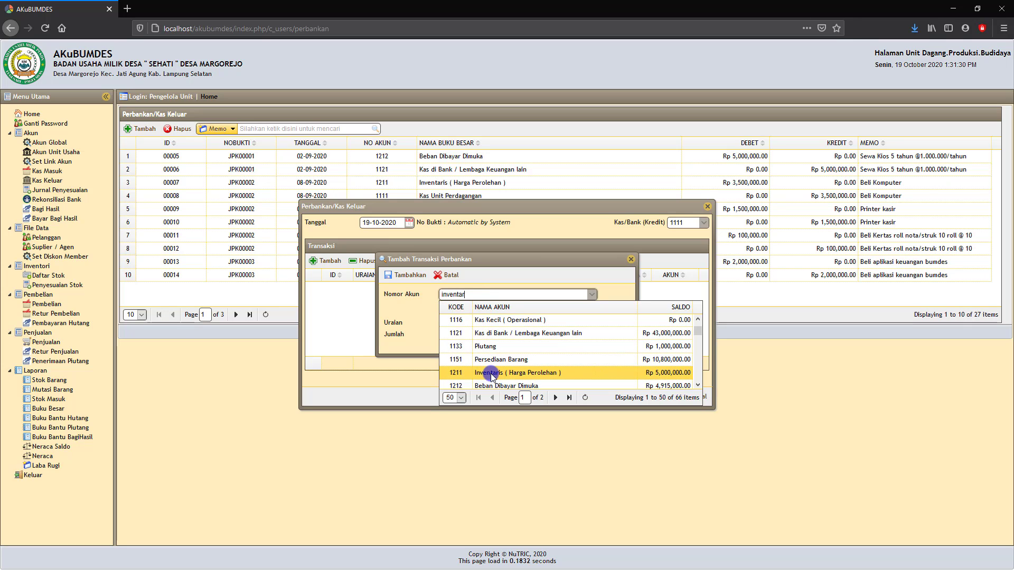
pyautogui.scroll(-3, 503, 355)
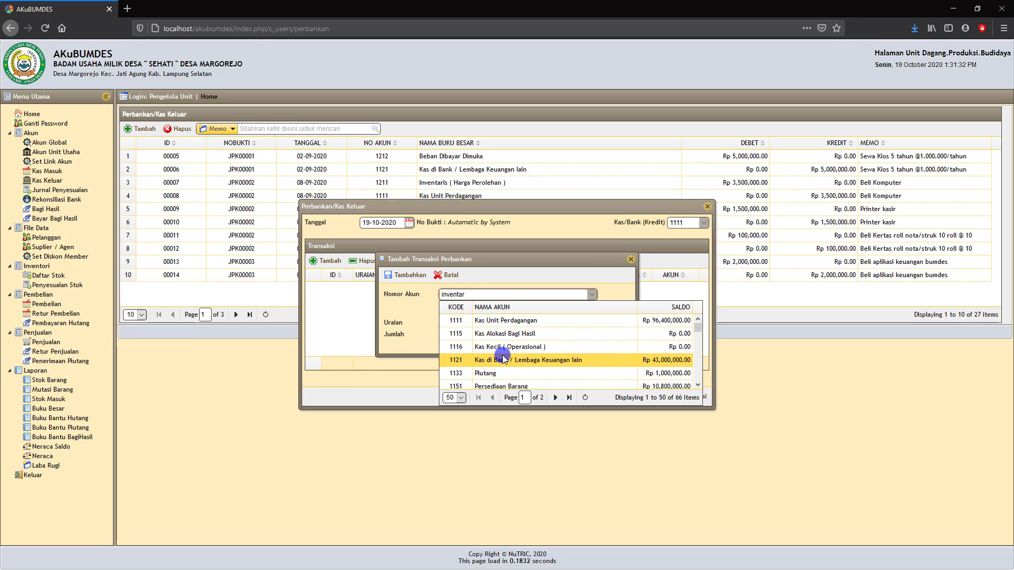
pyautogui.scroll(-1, 502, 356)
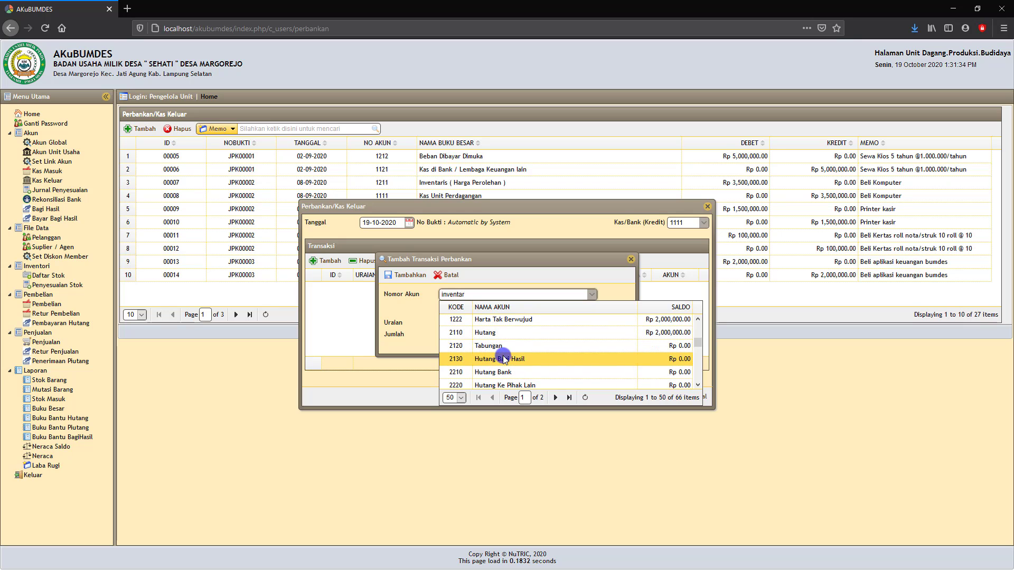
pyautogui.scroll(-4, 507, 353)
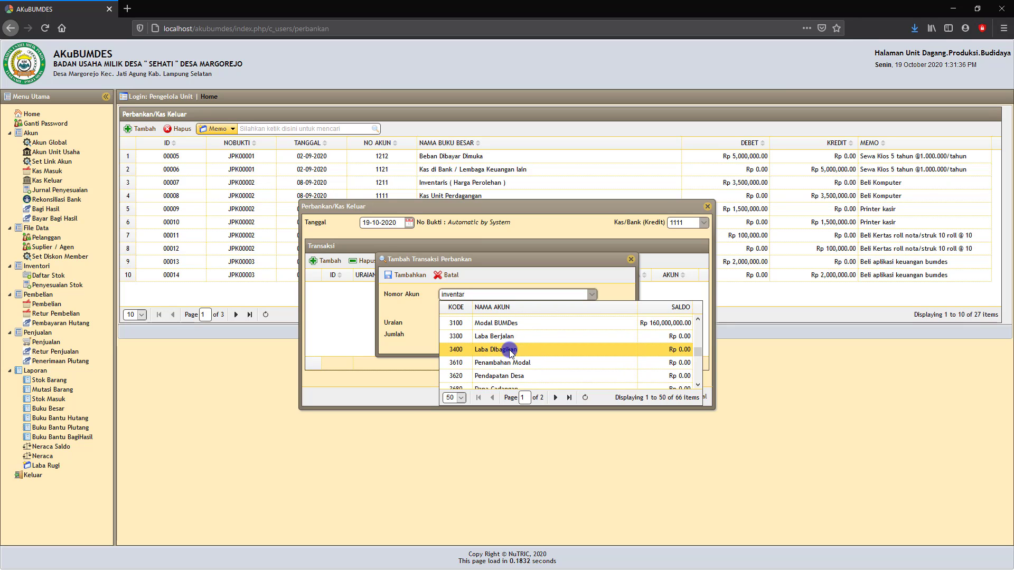
pyautogui.scroll(-3, 510, 352)
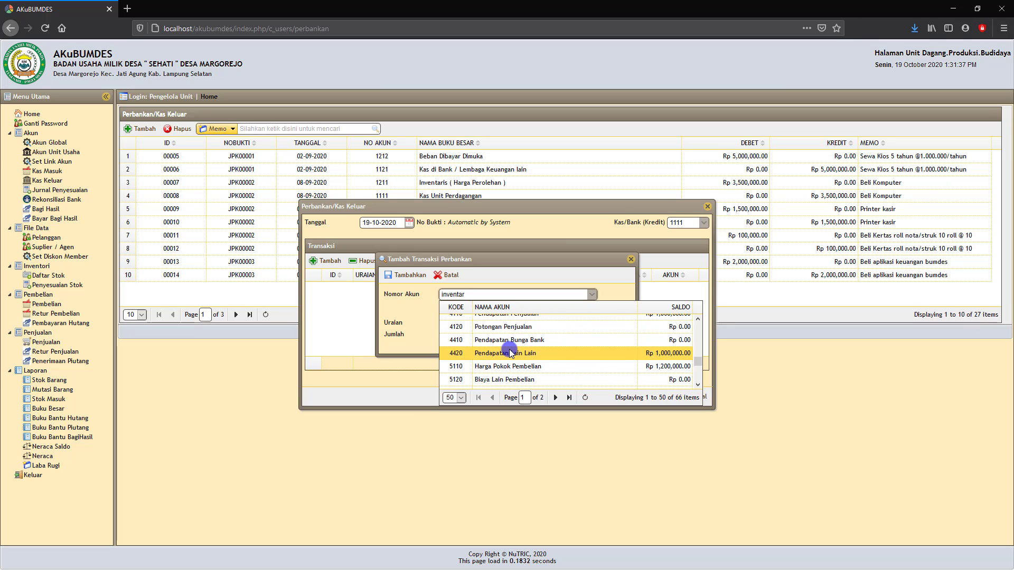
pyautogui.click(473, 293)
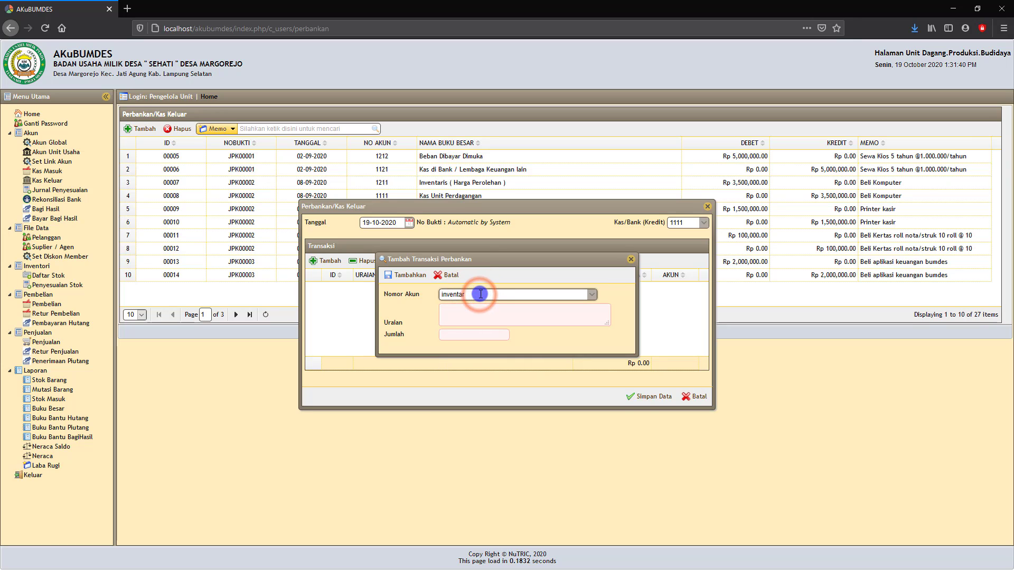
pyautogui.write('inventari')
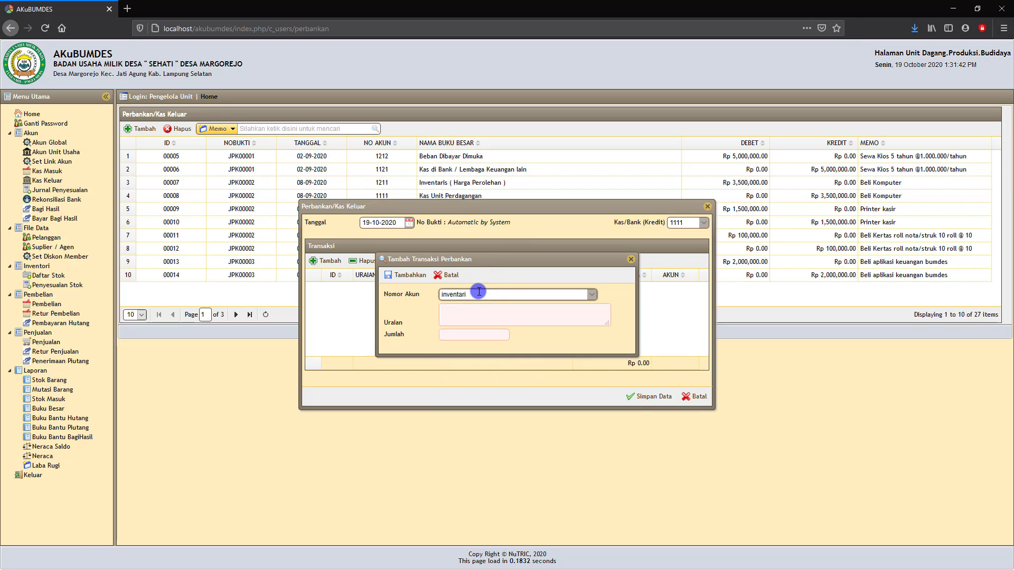
pyautogui.write('s')
pyautogui.click(478, 320)
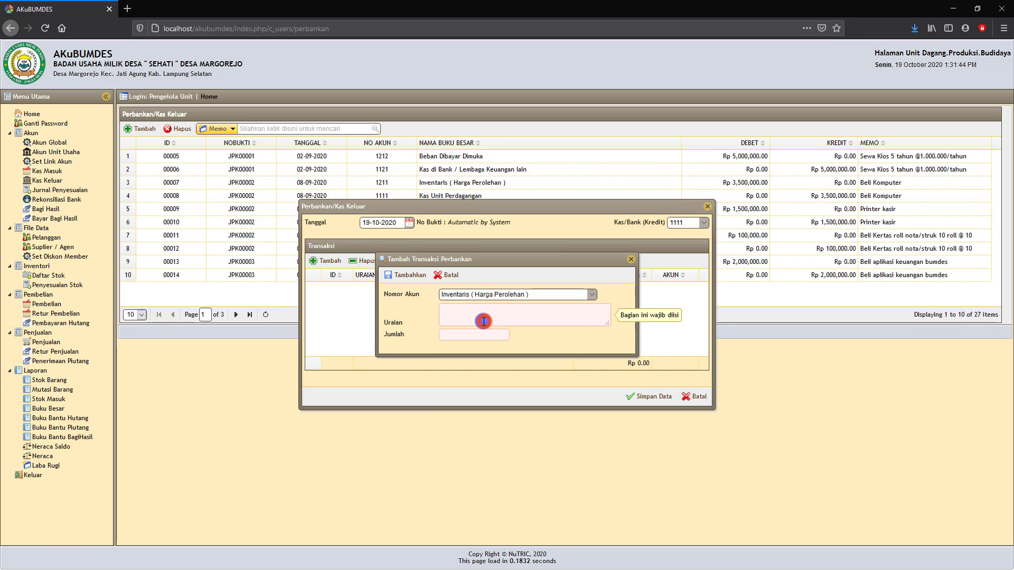
# - Give the line description 'beli printer' and amount 3.000.000, then add it to the entry
pyautogui.click(455, 320)
pyautogui.write('beli printer')
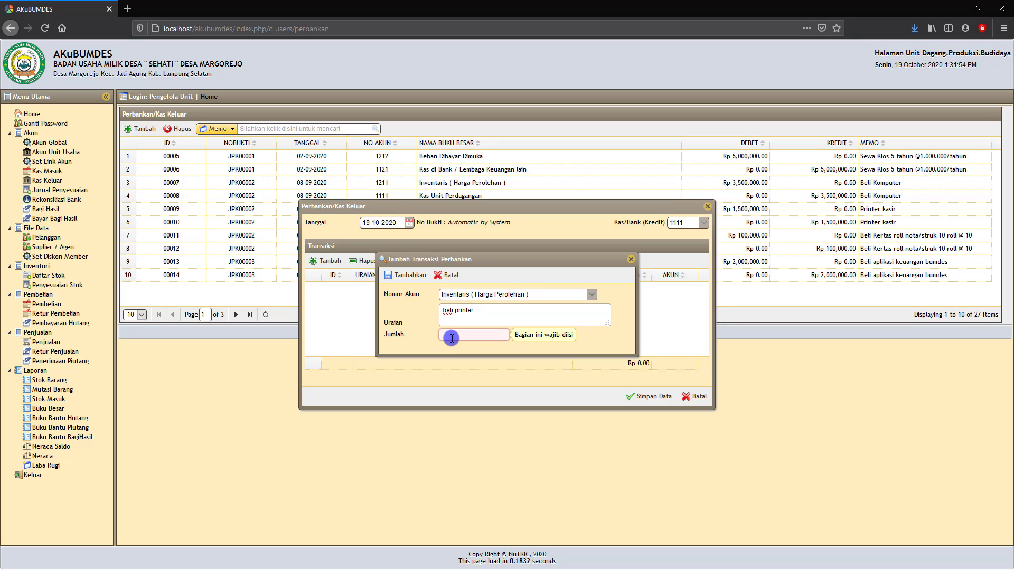
pyautogui.write('30.000.000')
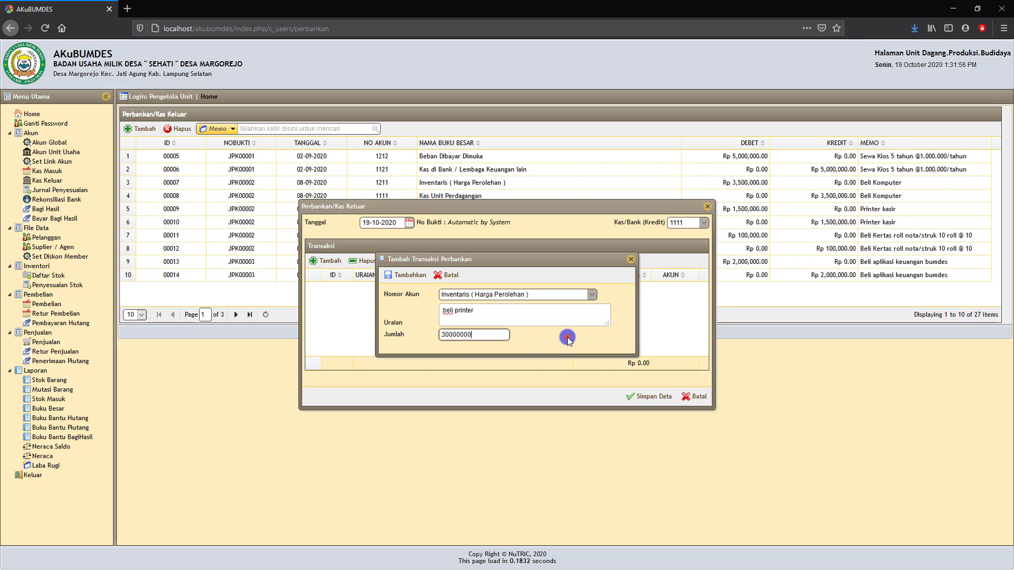
pyautogui.click(567, 337)
pyautogui.click(496, 337)
pyautogui.press('BackSpace')
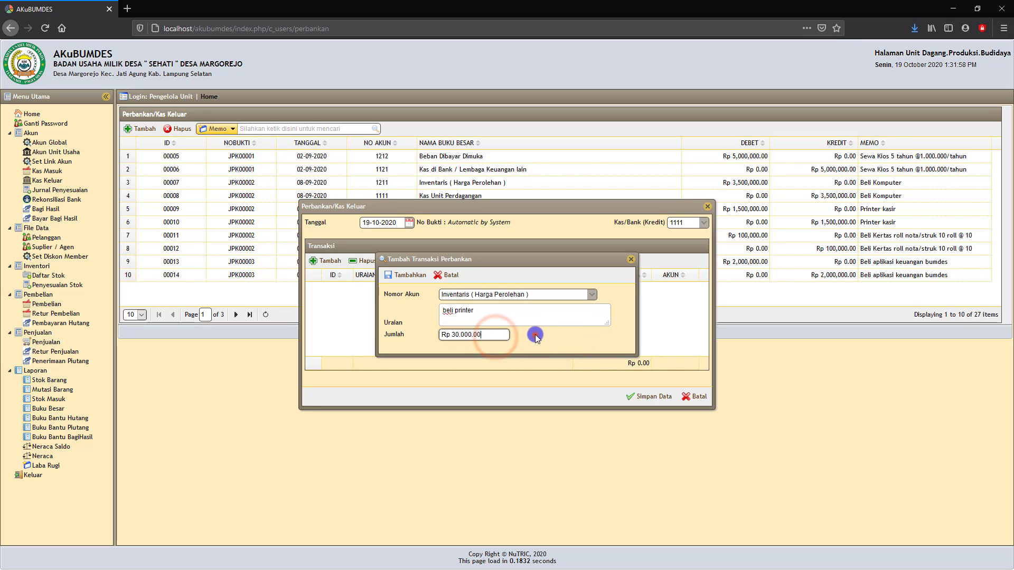
pyautogui.click(535, 336)
pyautogui.click(412, 277)
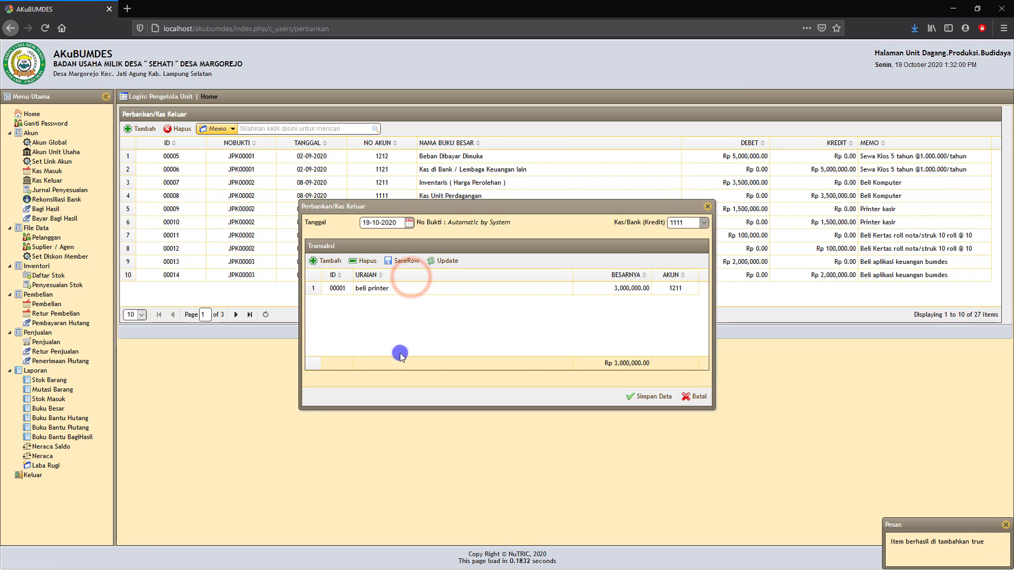
# - Add a second line on account 6110 Beban Operasional dan Administrasi Umum
pyautogui.click(432, 292)
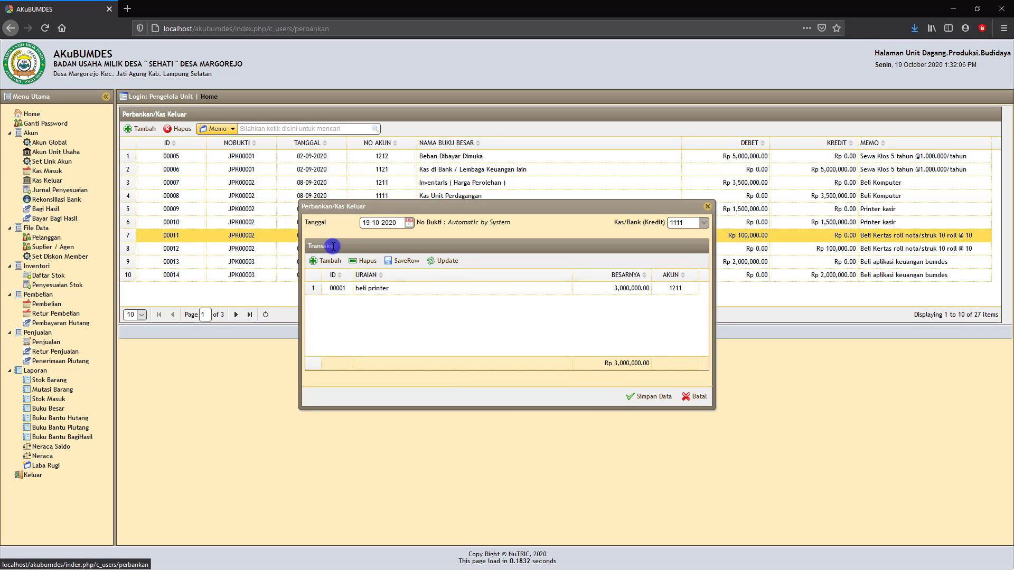
pyautogui.click(328, 262)
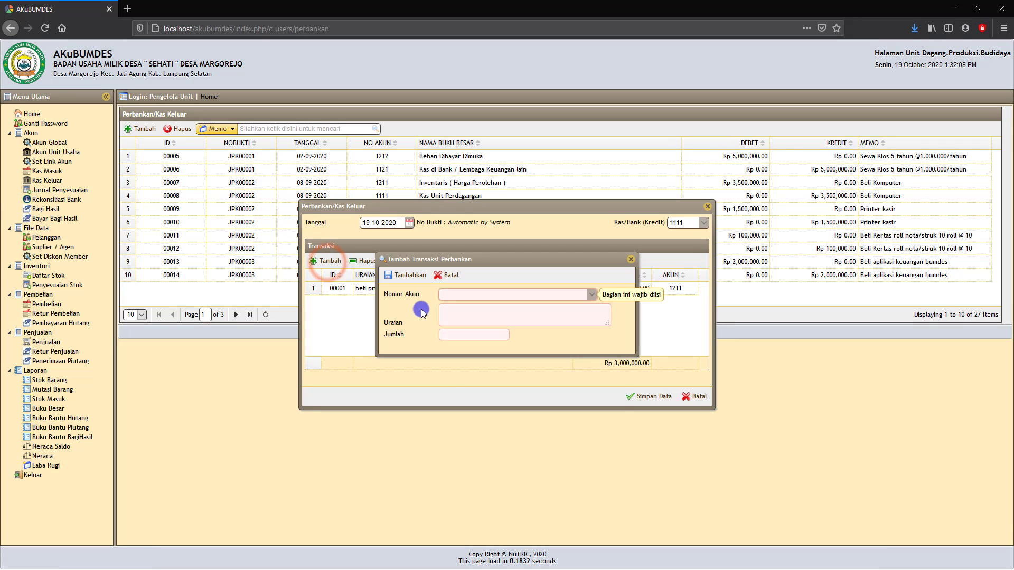
pyautogui.click(455, 298)
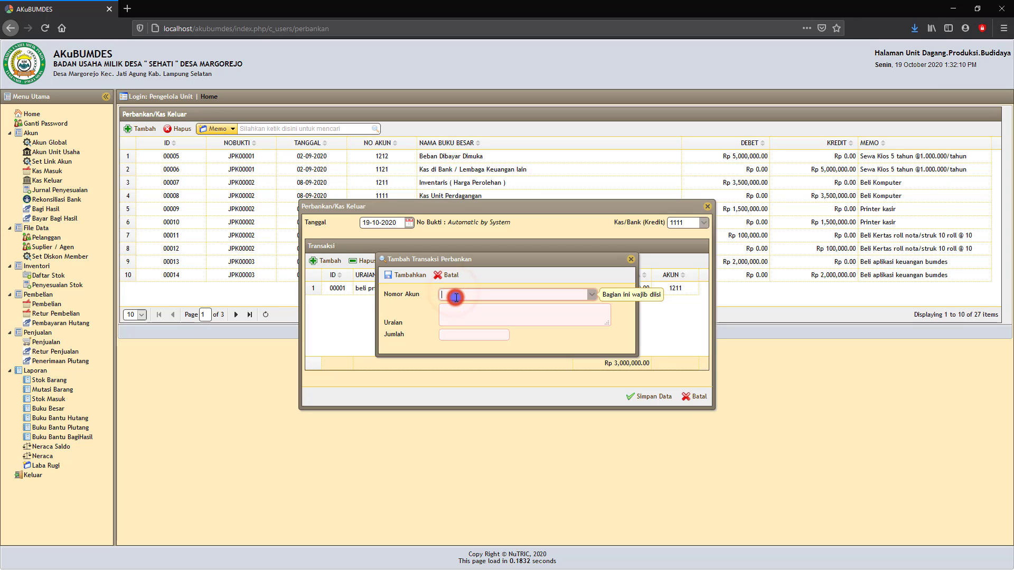
pyautogui.write('beban')
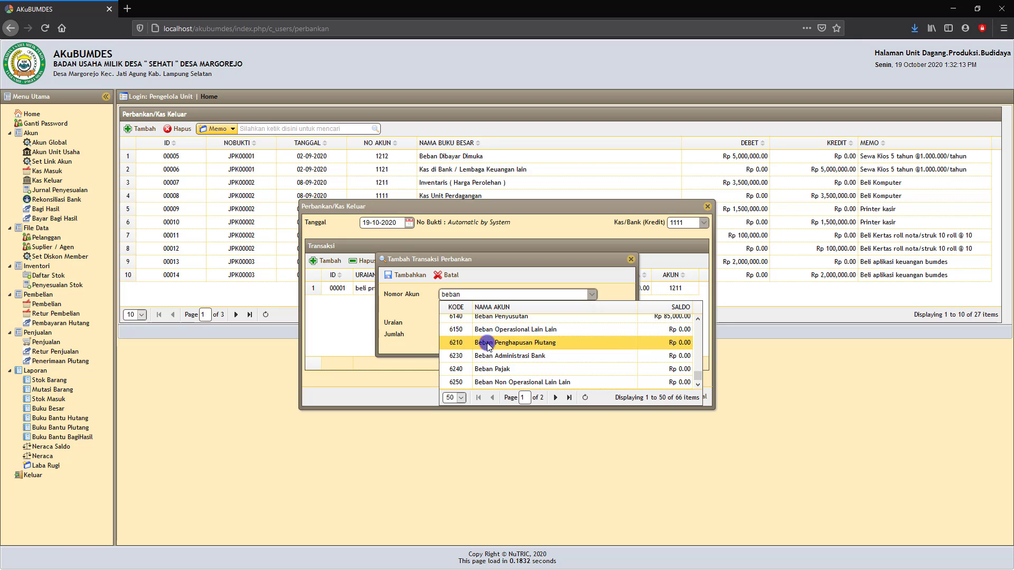
pyautogui.scroll(3, 522, 361)
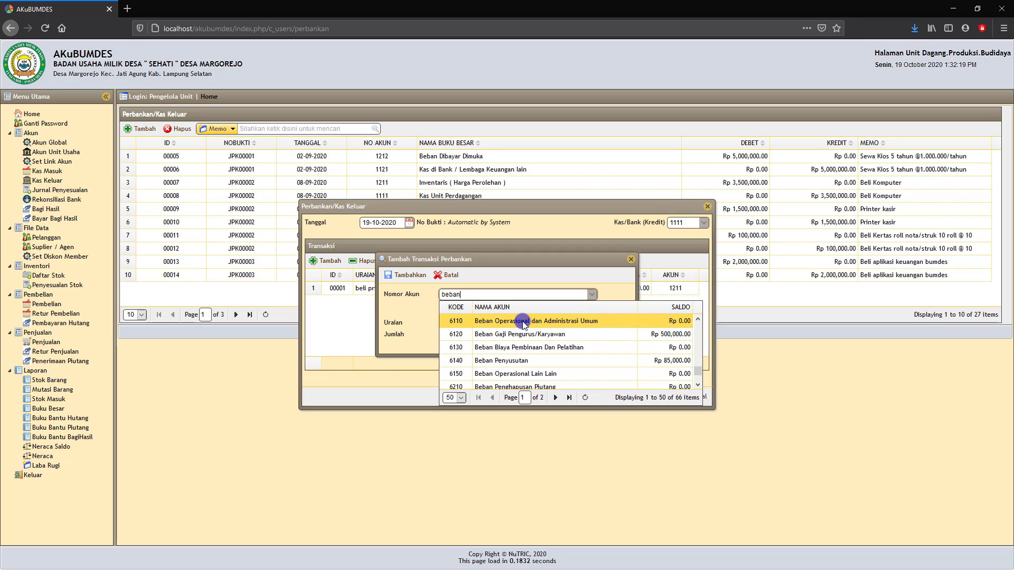
pyautogui.click(523, 321)
# - Describe the line as 'Transport' for Rp 100,000, add it, and save the cash-out entry
pyautogui.click(458, 313)
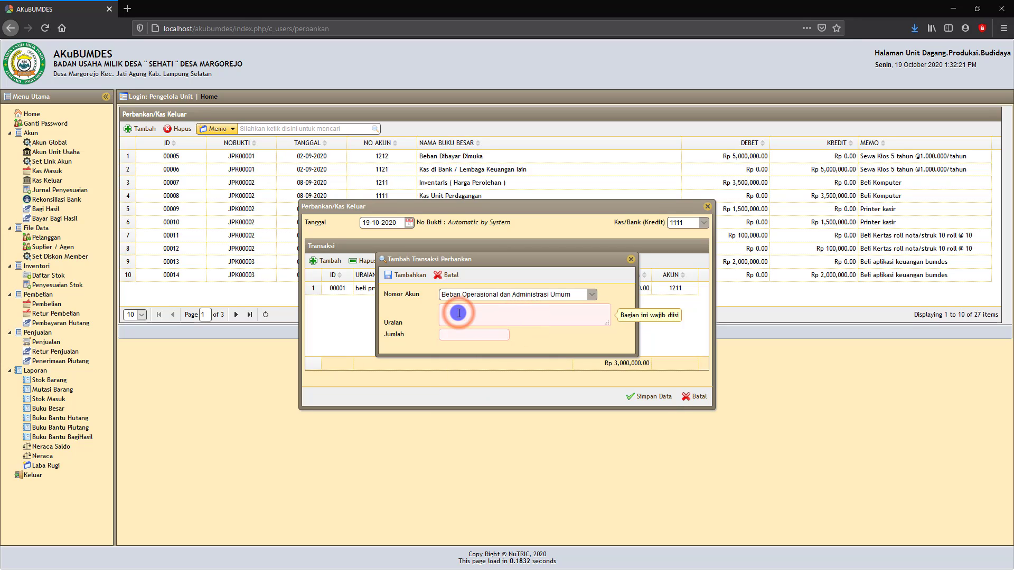
pyautogui.write('Transport')
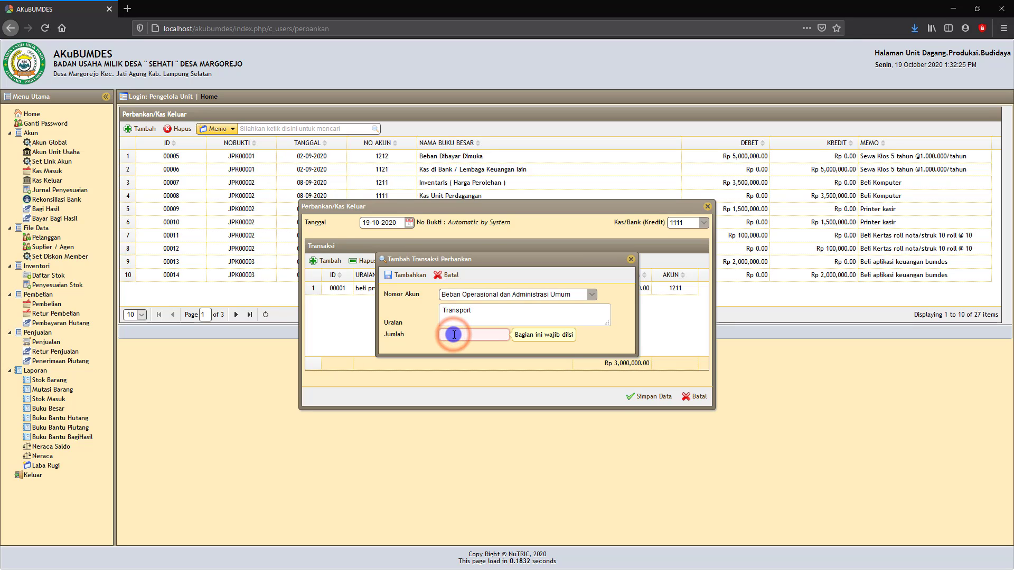
pyautogui.write('1000000')
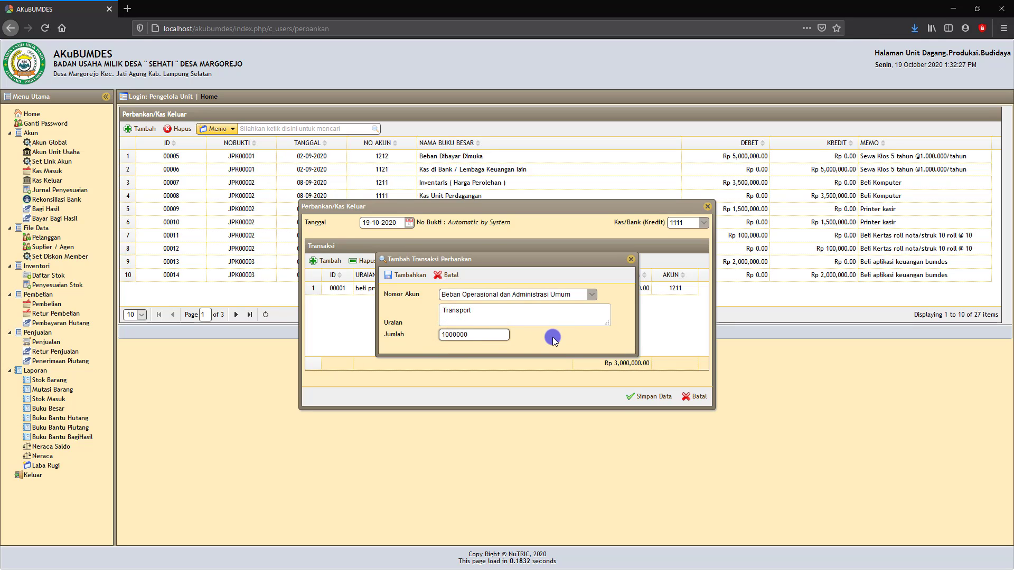
pyautogui.click(553, 338)
pyautogui.click(410, 276)
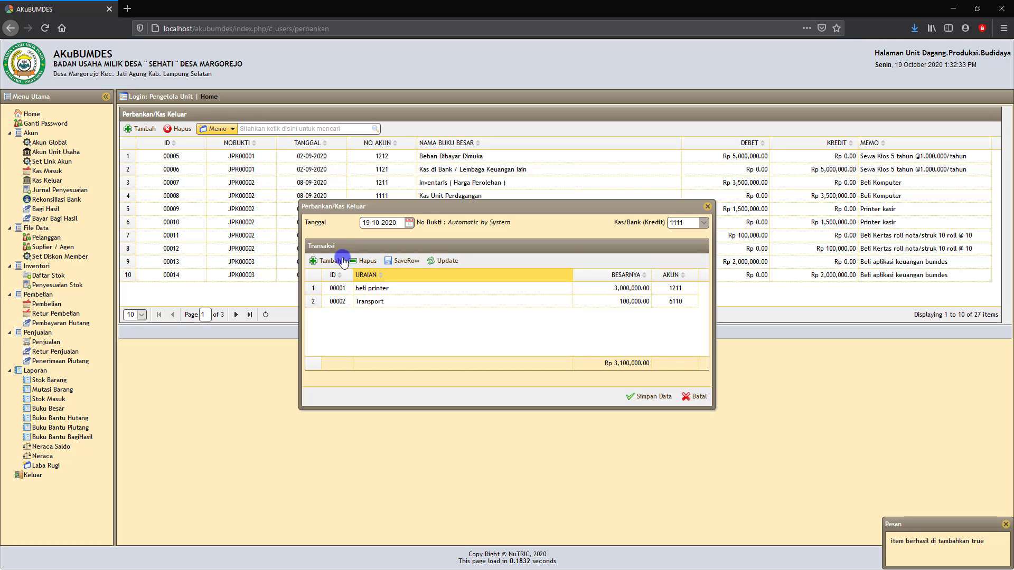
pyautogui.click(654, 397)
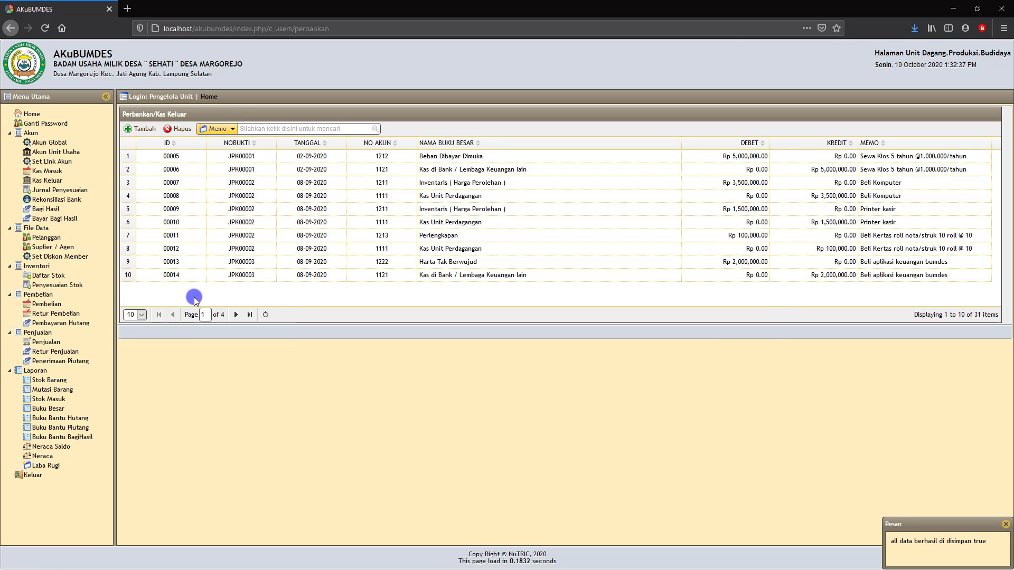
# - Go to Pembelian > Pembelian to list the TOKO GROSIR purchases
pyautogui.click(48, 306)
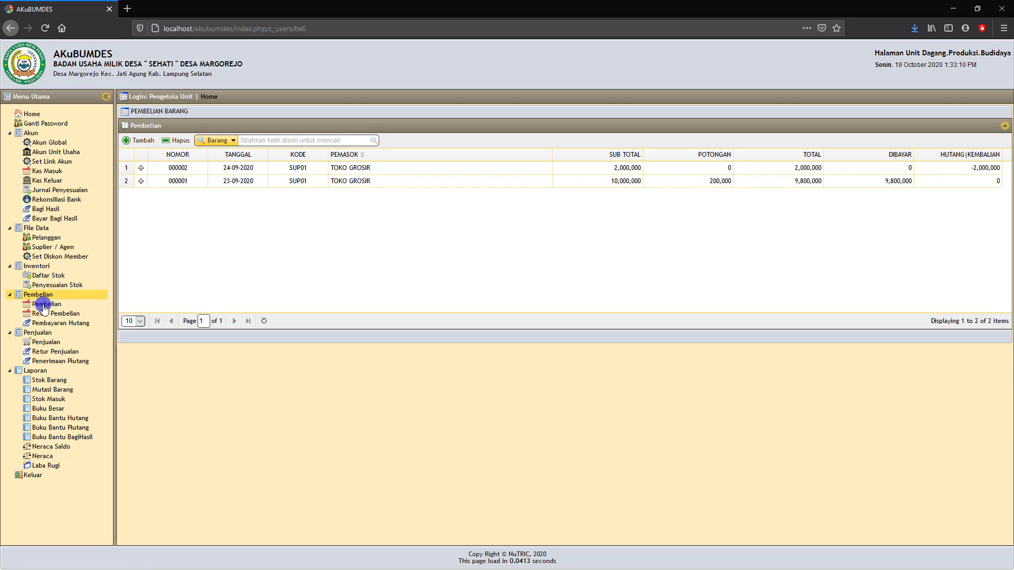
# - On the Penjualan list, expand sale 000002 and inspect its TES01 item line
pyautogui.click(47, 343)
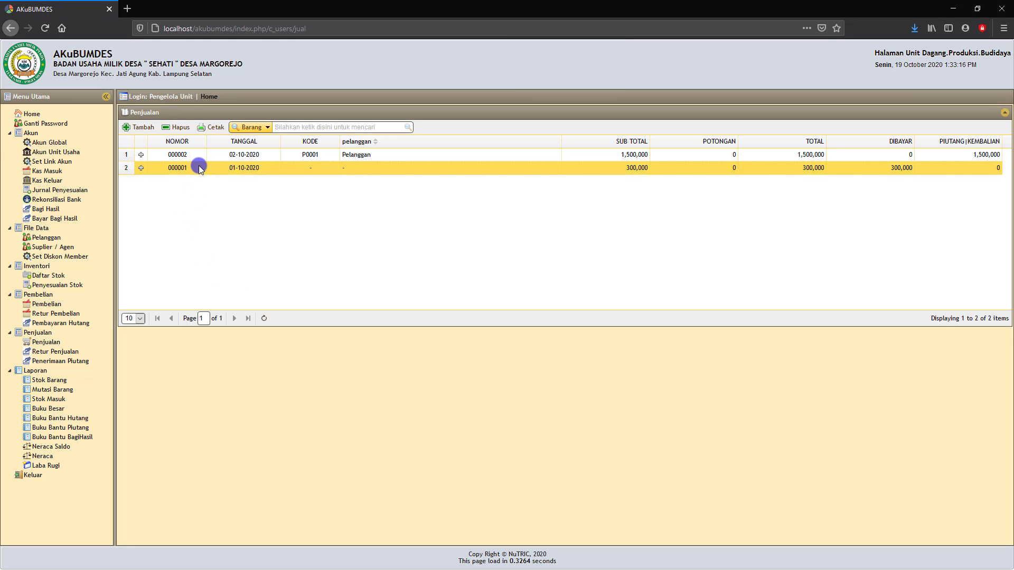
pyautogui.click(141, 156)
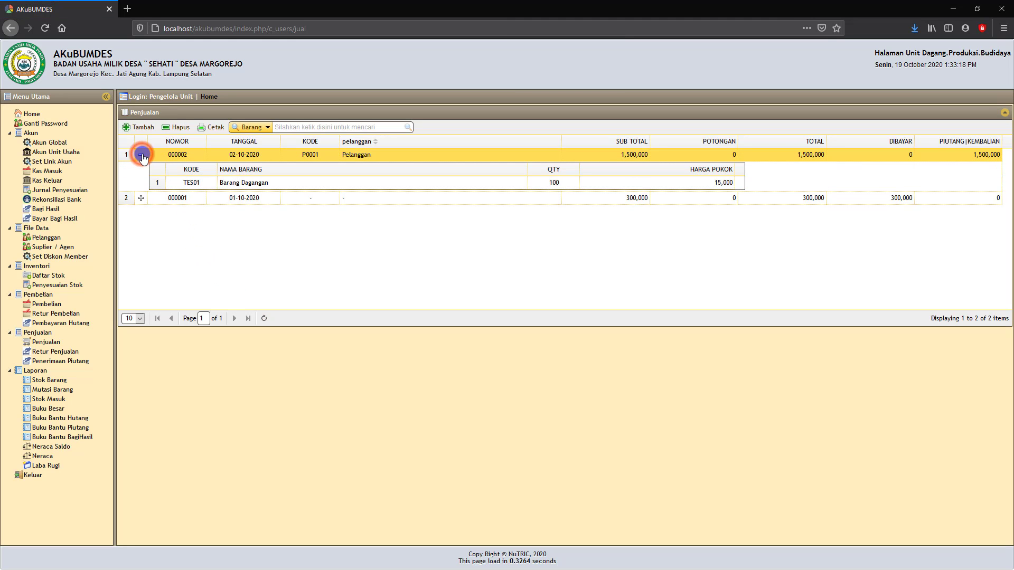
pyautogui.click(289, 197)
pyautogui.click(230, 185)
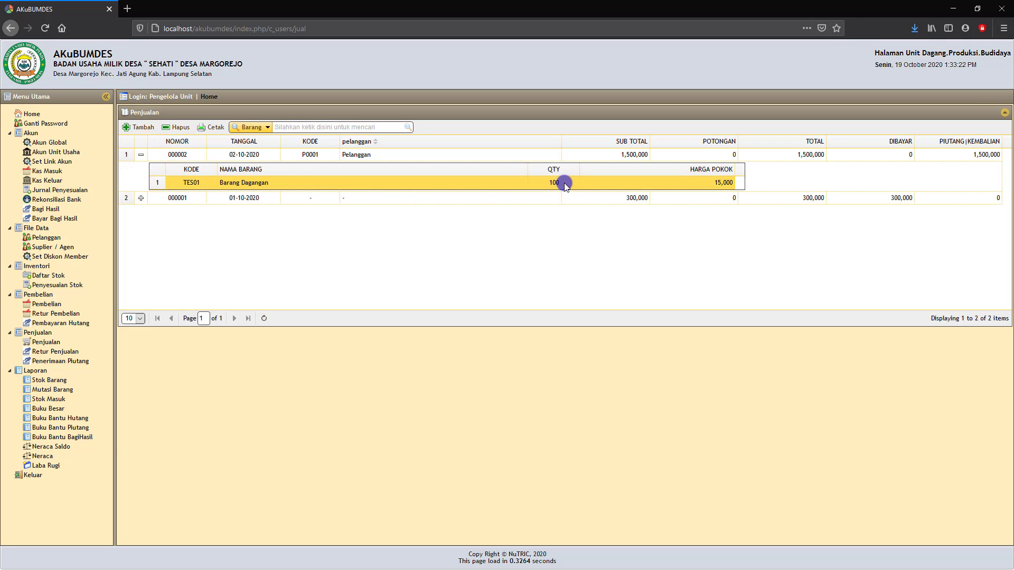
pyautogui.click(725, 185)
pyautogui.click(946, 155)
pyautogui.click(233, 188)
# - Print the receipt for sale 000002 and close the receipt tab
pyautogui.click(190, 156)
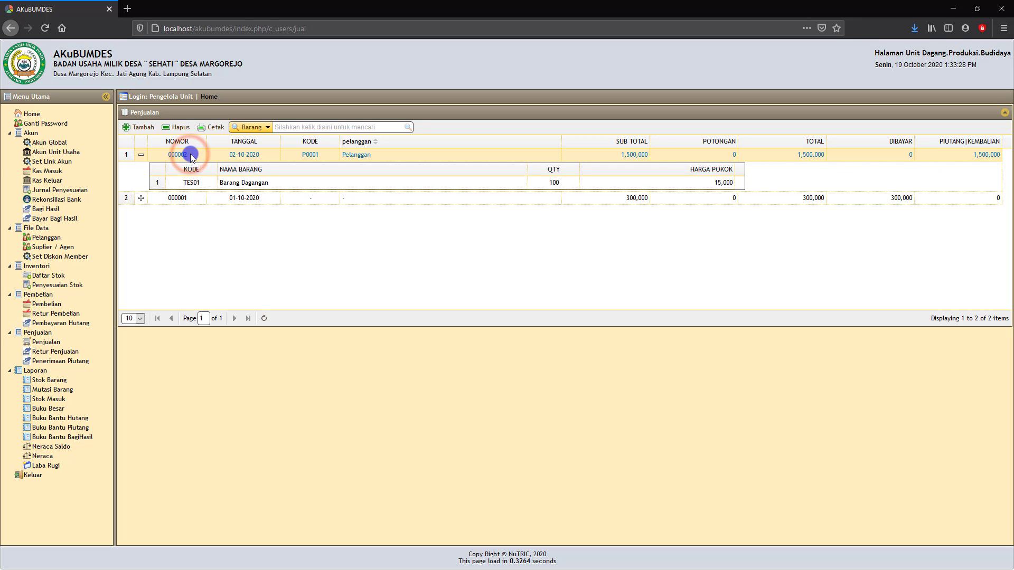
pyautogui.click(215, 128)
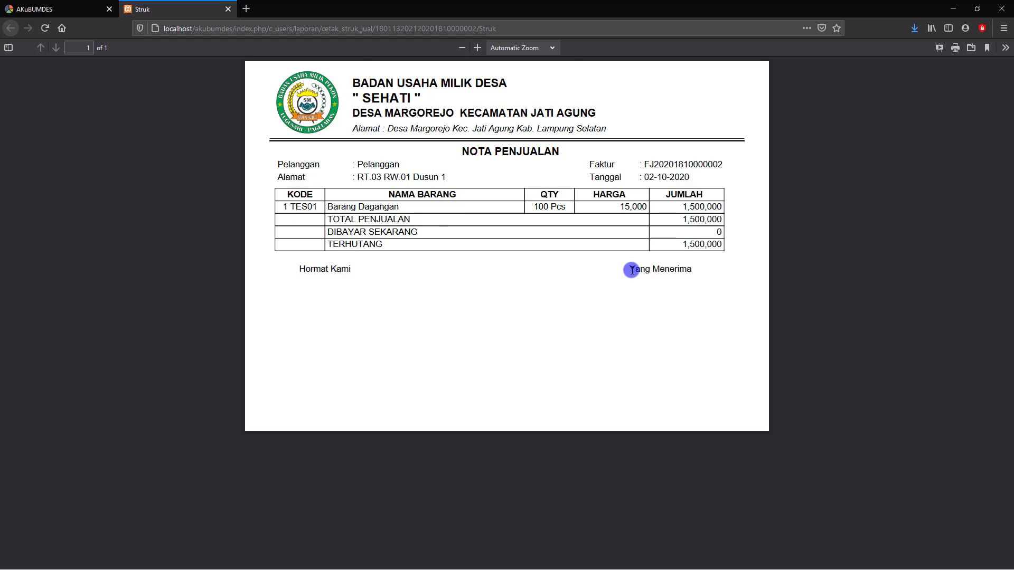
pyautogui.click(228, 9)
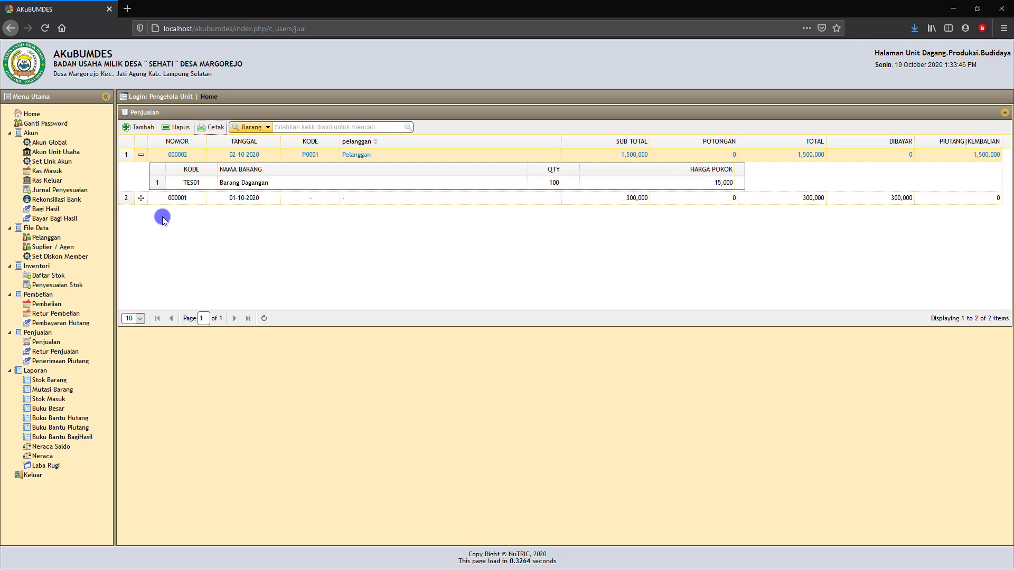
# - Display the Stok Barang report dated 19-10-2020
pyautogui.click(53, 381)
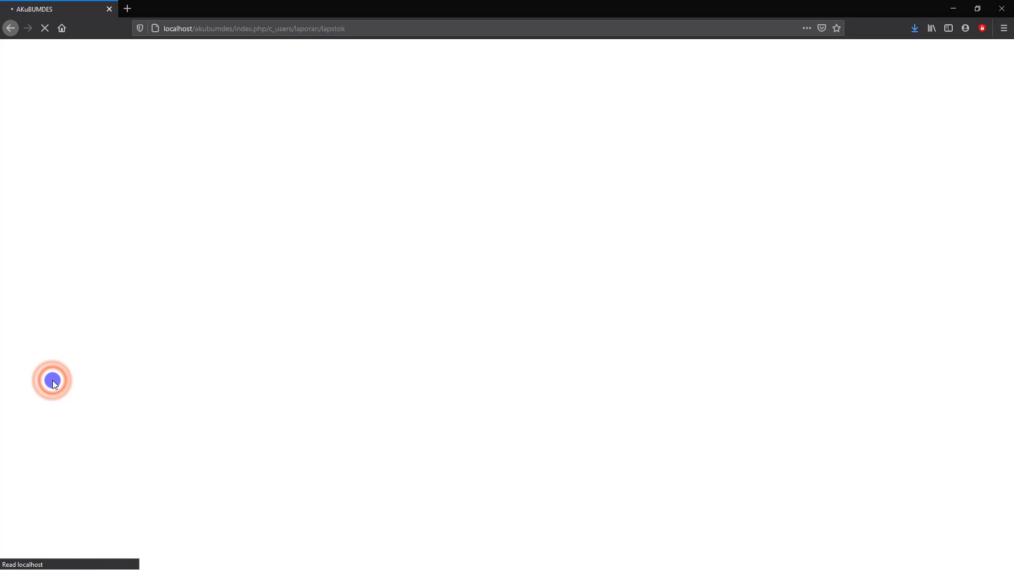
pyautogui.click(236, 140)
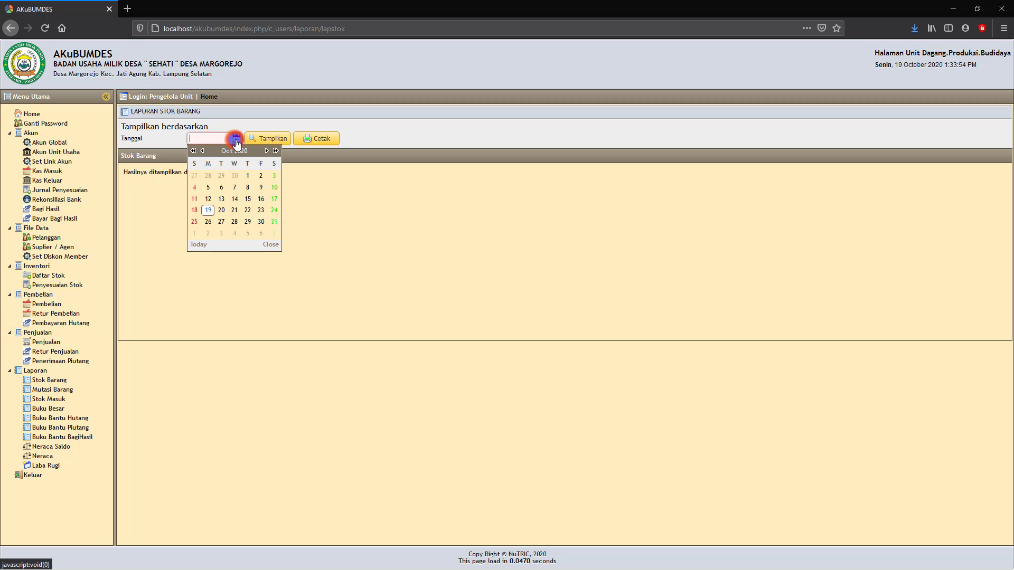
pyautogui.click(207, 209)
pyautogui.click(263, 148)
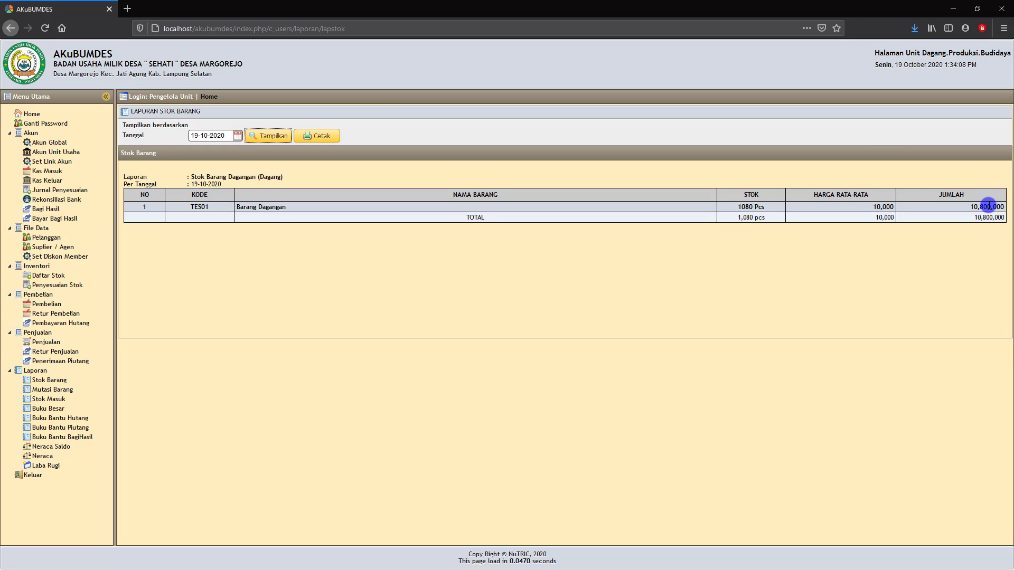
# - Generate the stock report PDF and close it
pyautogui.click(317, 137)
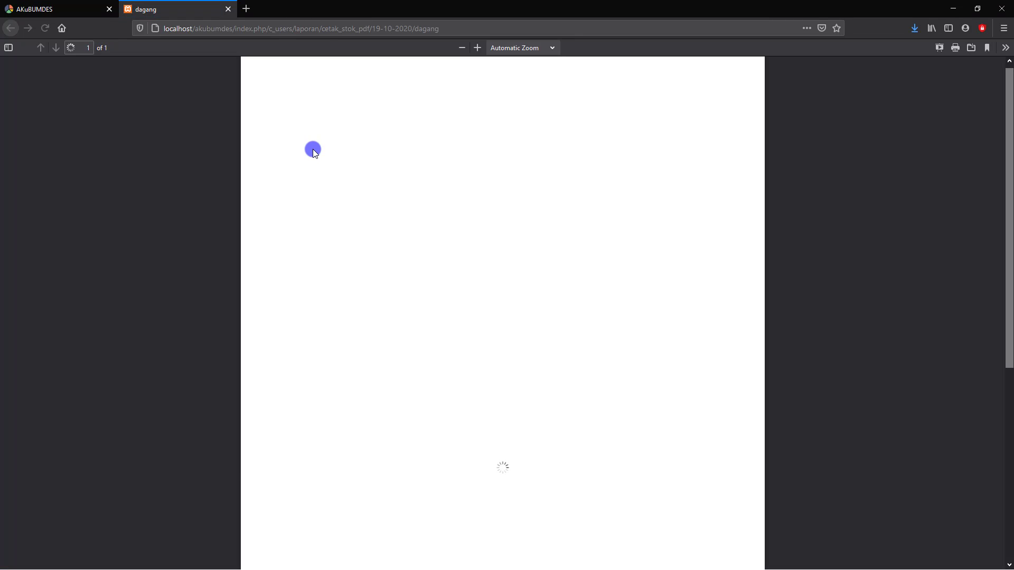
pyautogui.click(228, 9)
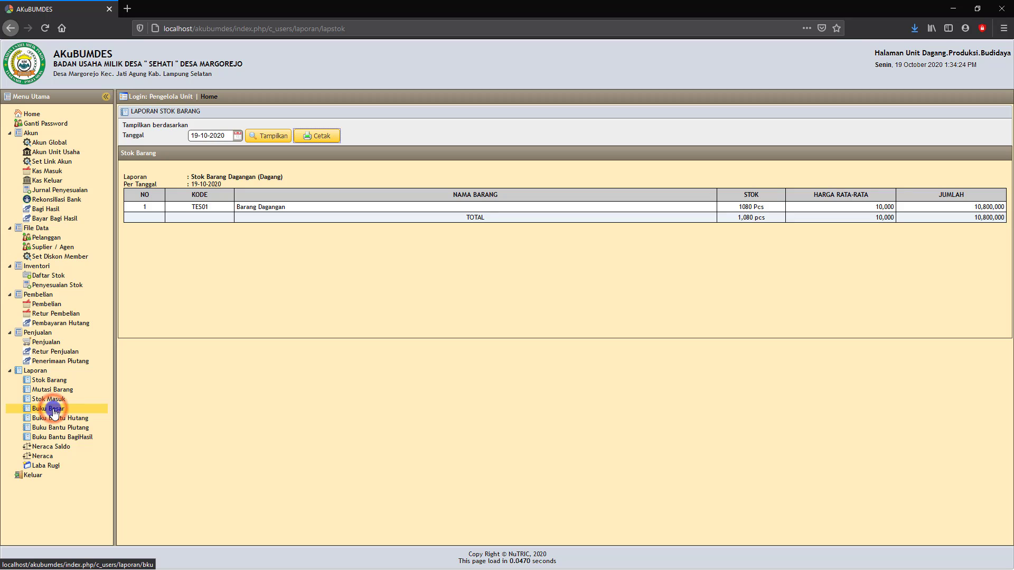
pyautogui.click(77, 413)
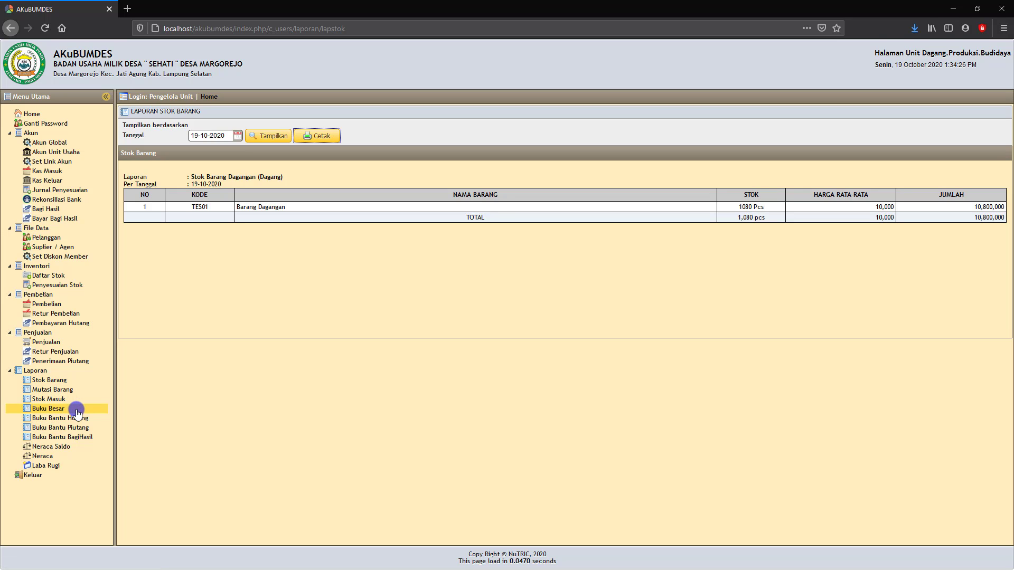
# - In Buku Besar, choose account Kas Unit Perdagangan for 01-10-2020 to 19-10-2020
pyautogui.click(60, 410)
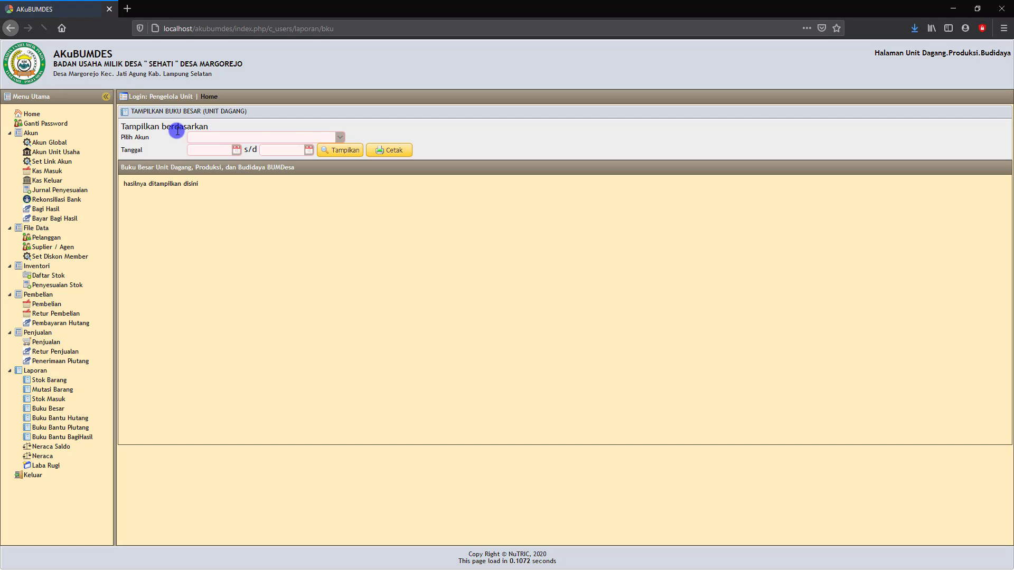
pyautogui.click(340, 137)
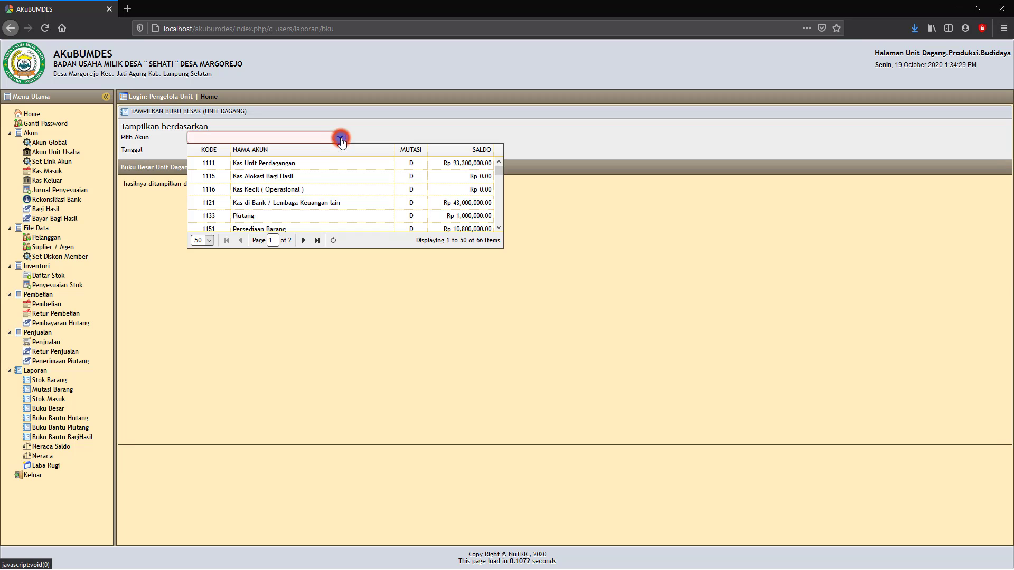
pyautogui.click(307, 164)
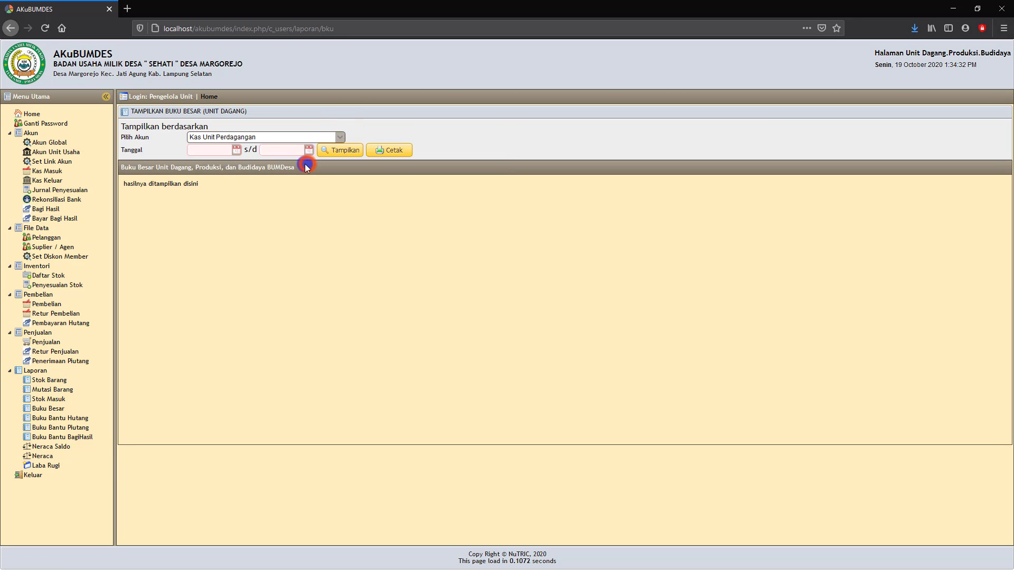
pyautogui.click(236, 150)
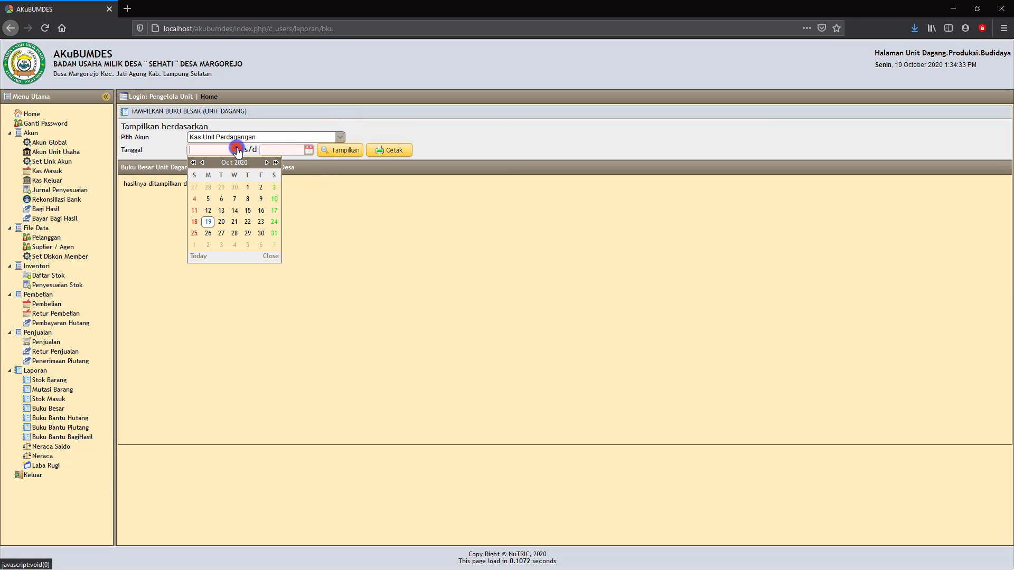
pyautogui.click(248, 187)
pyautogui.click(311, 151)
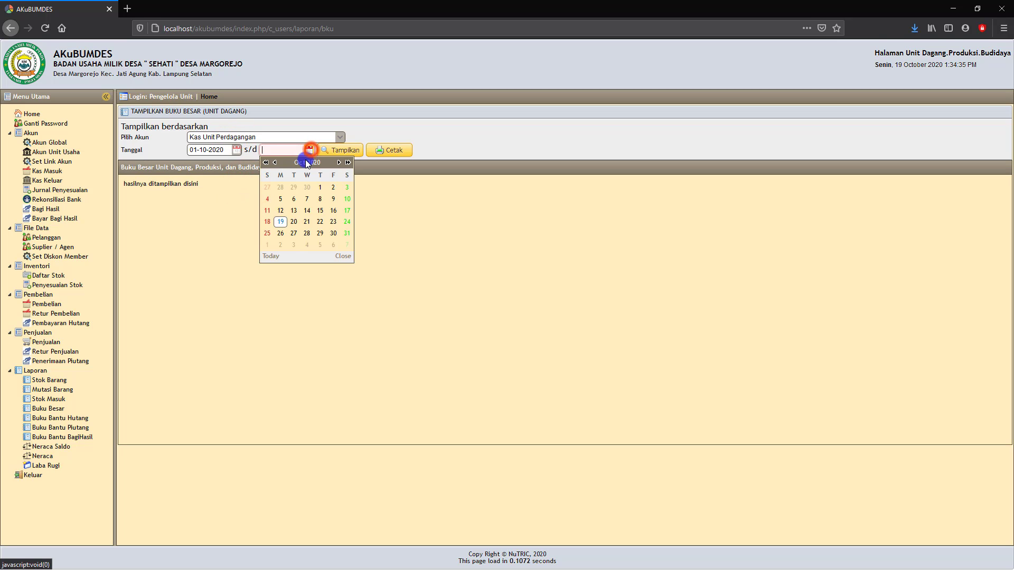
pyautogui.click(280, 221)
# - Display the ledger, generate its PDF, and close the PDF tab
pyautogui.click(340, 152)
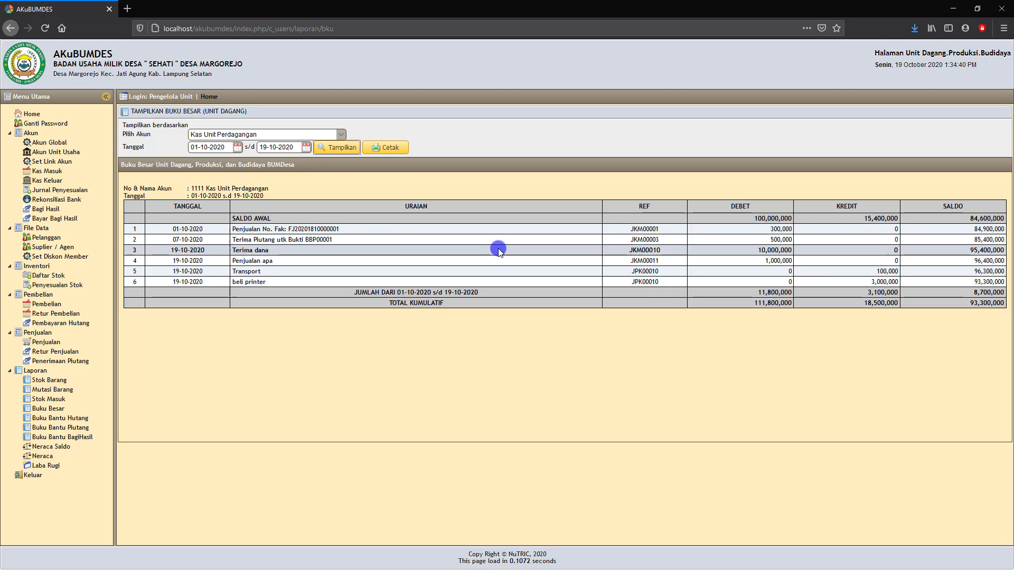
pyautogui.click(389, 150)
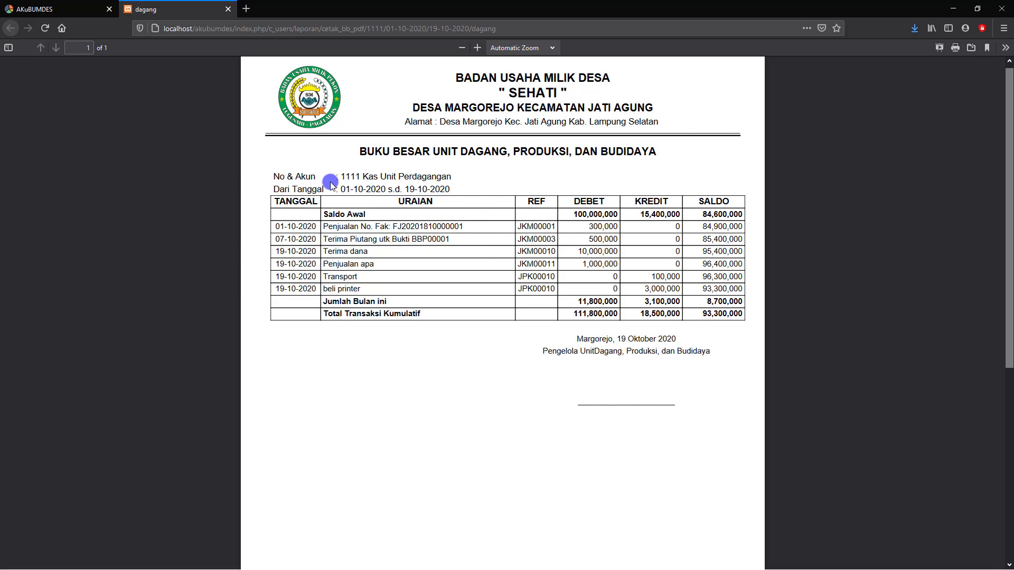
pyautogui.click(229, 9)
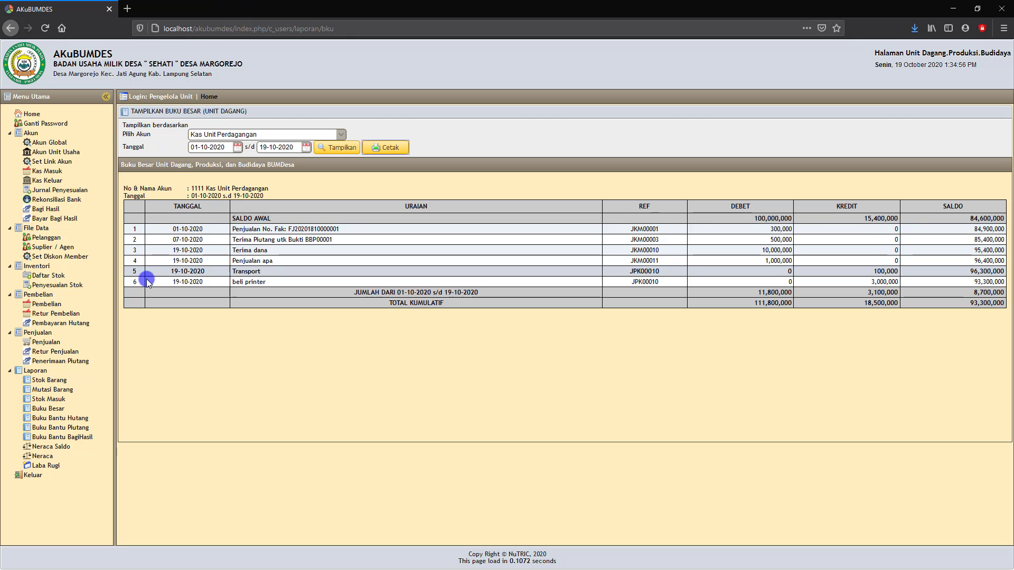
# - Show the Buku Bantu Hutang for TOKO GROSIR from 01-10-2020 to 19-10-2020
pyautogui.click(62, 420)
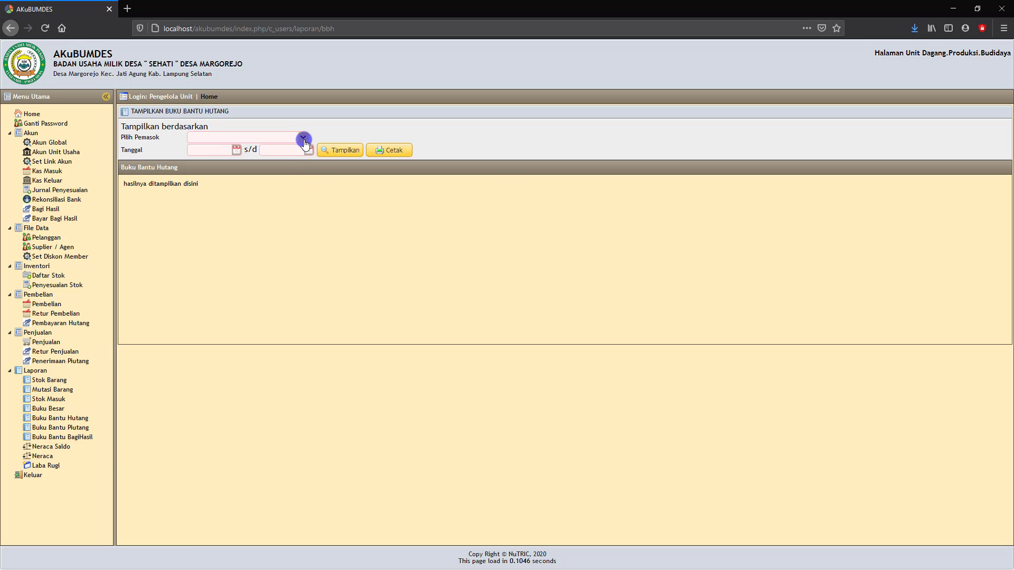
pyautogui.click(302, 137)
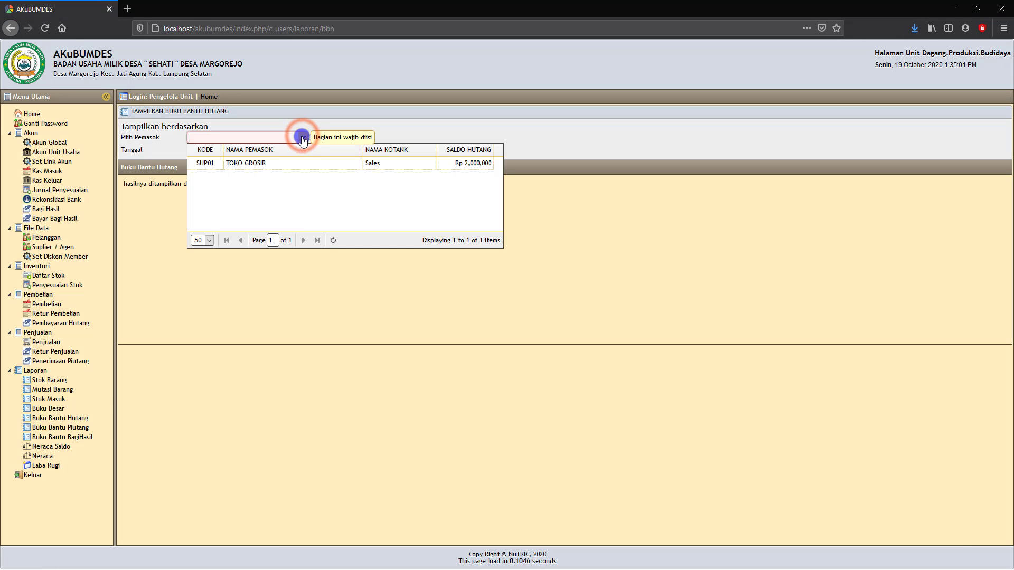
pyautogui.click(264, 164)
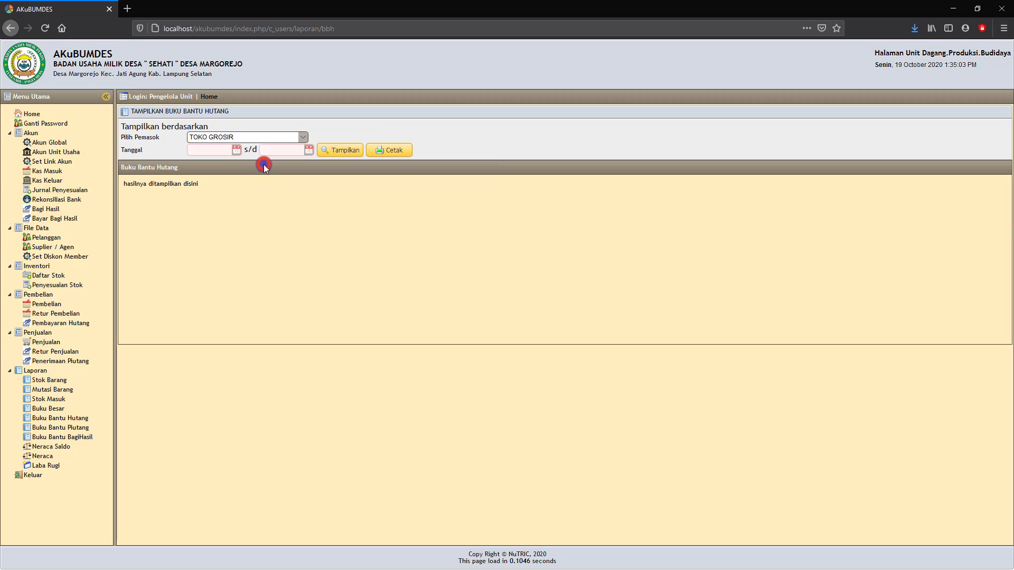
pyautogui.click(236, 150)
pyautogui.click(246, 188)
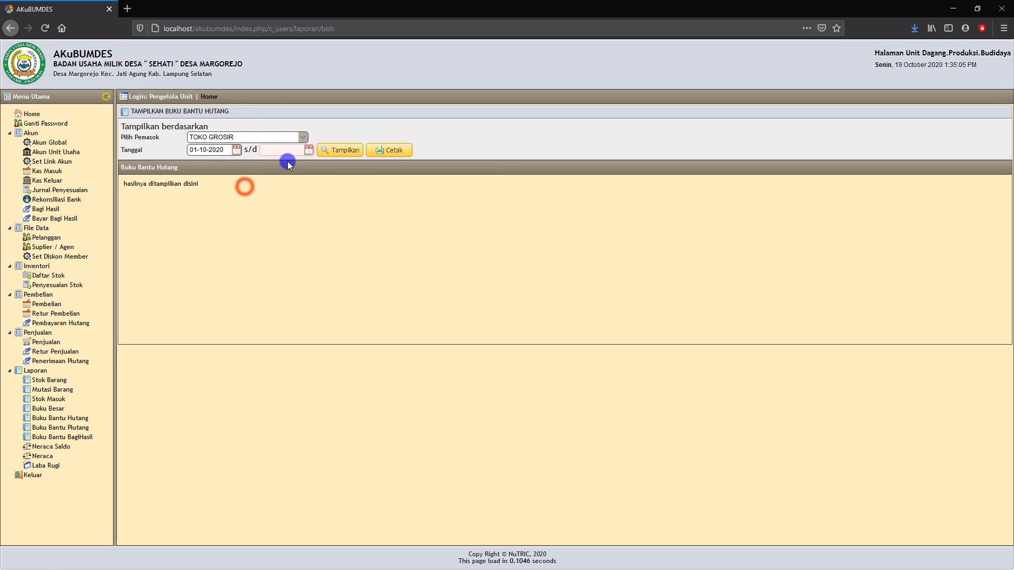
pyautogui.click(309, 150)
pyautogui.click(280, 223)
pyautogui.click(335, 154)
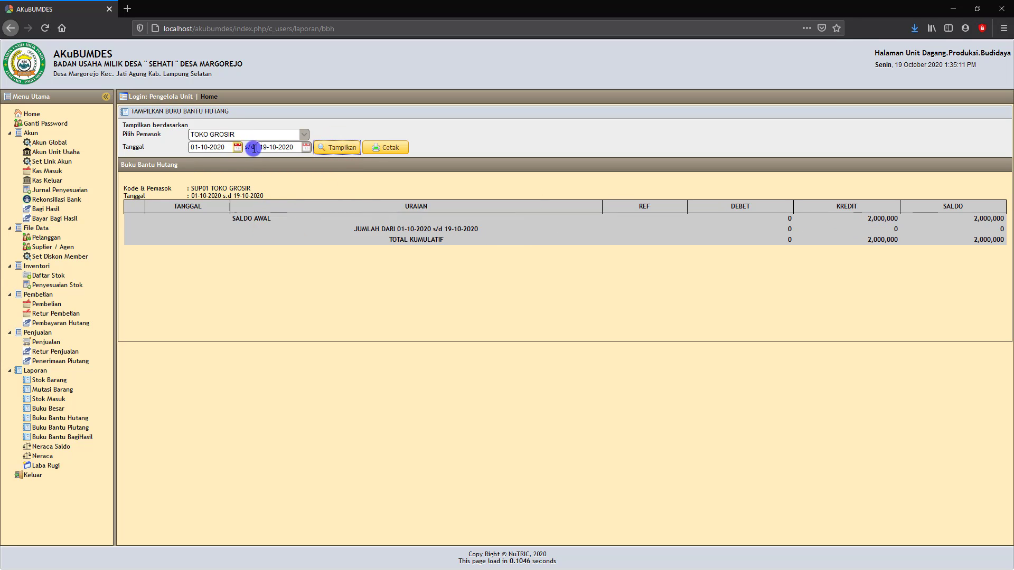
# - Move the start date back to 02-08-2020 and refresh the debt ledger
pyautogui.click(238, 148)
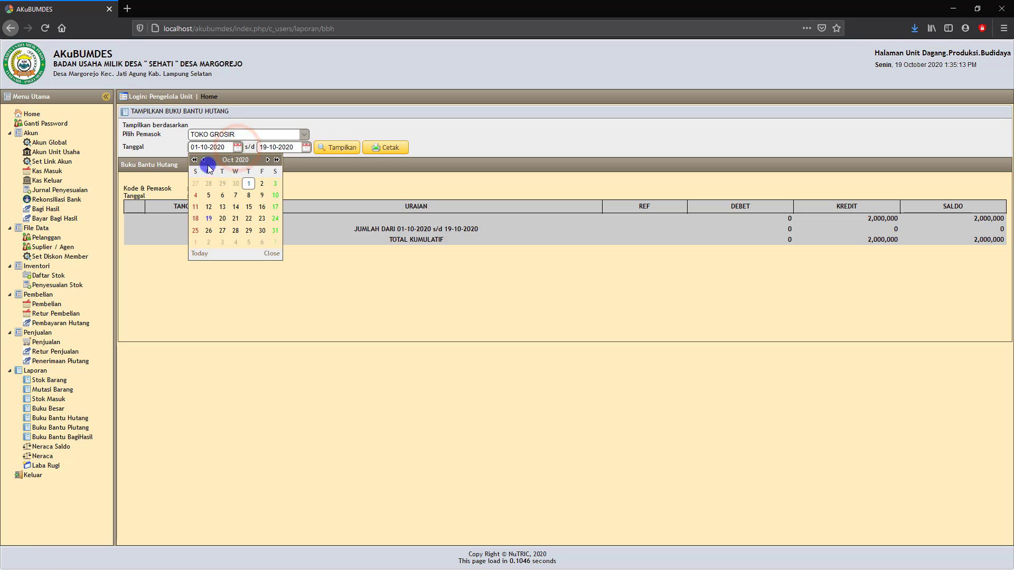
pyautogui.click(205, 160)
pyautogui.click(205, 160)
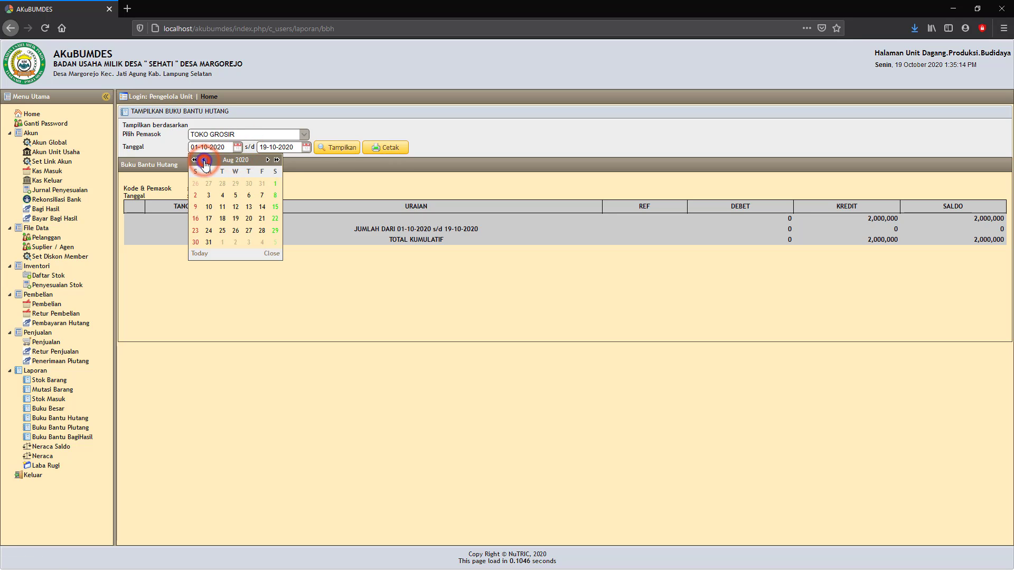
pyautogui.click(195, 195)
pyautogui.click(337, 147)
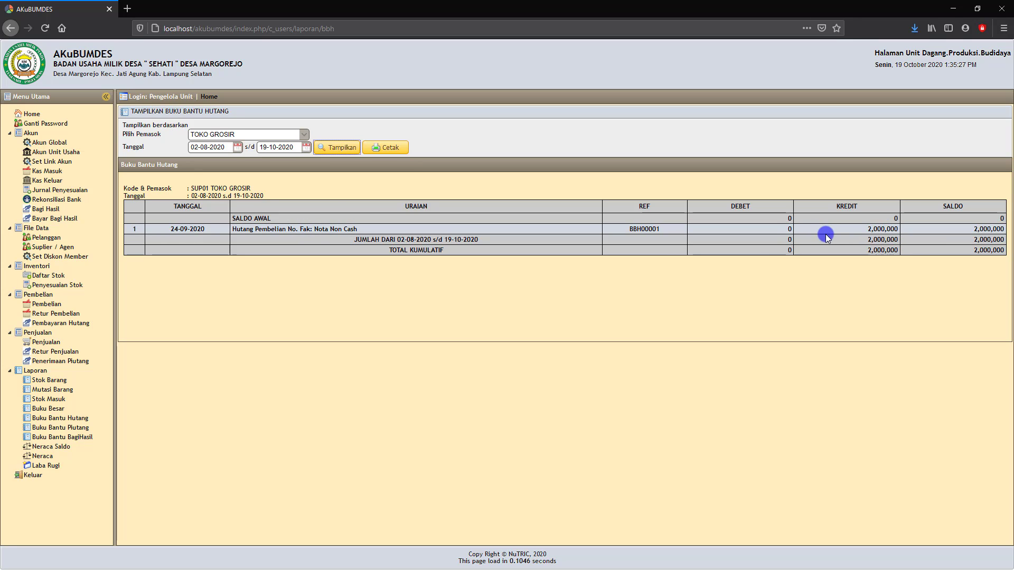
# - In Buku Bantu Piutang, choose customer P0001 with start date 01-09-2020
pyautogui.click(55, 431)
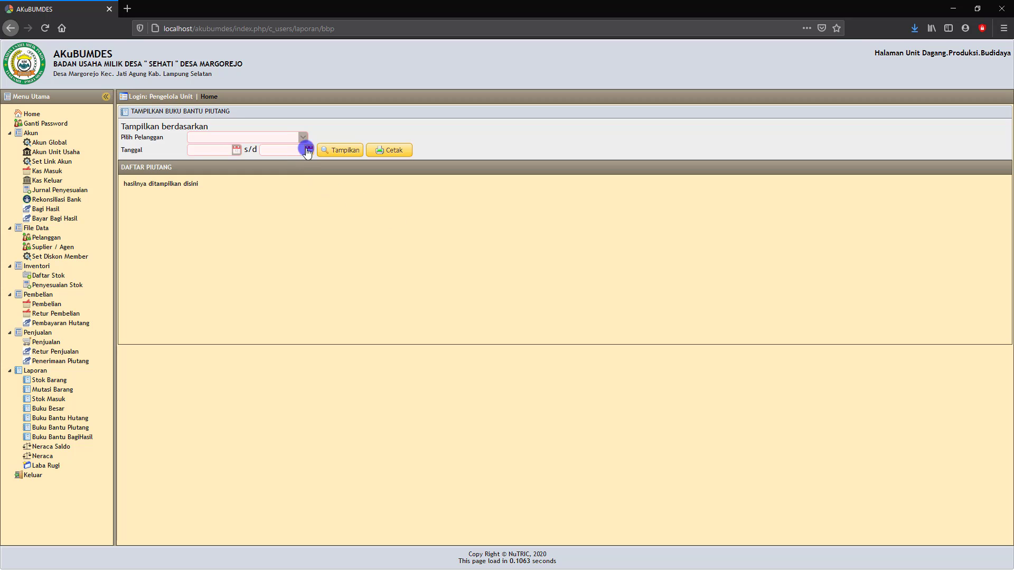
pyautogui.click(304, 137)
pyautogui.click(261, 175)
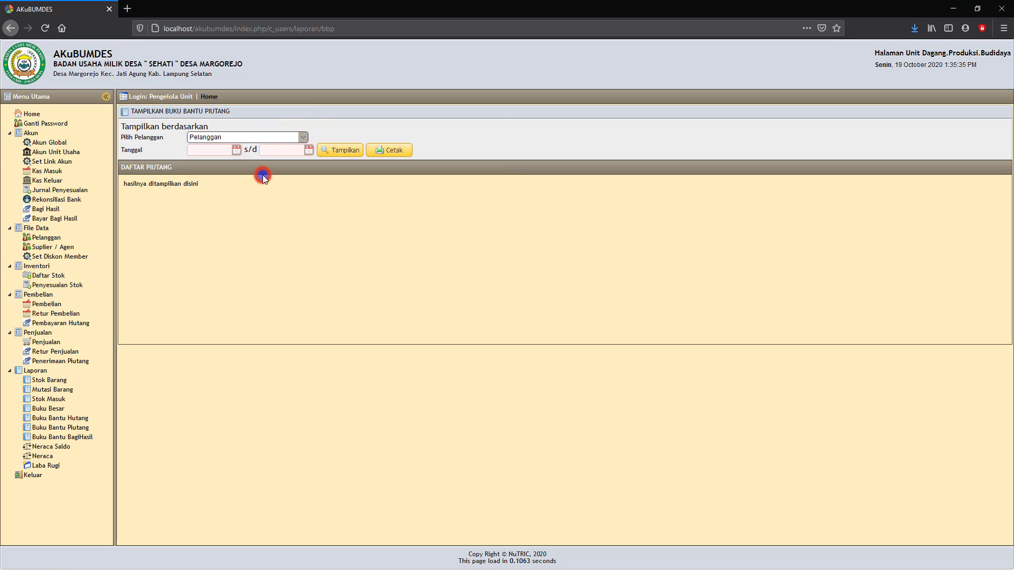
pyautogui.click(236, 150)
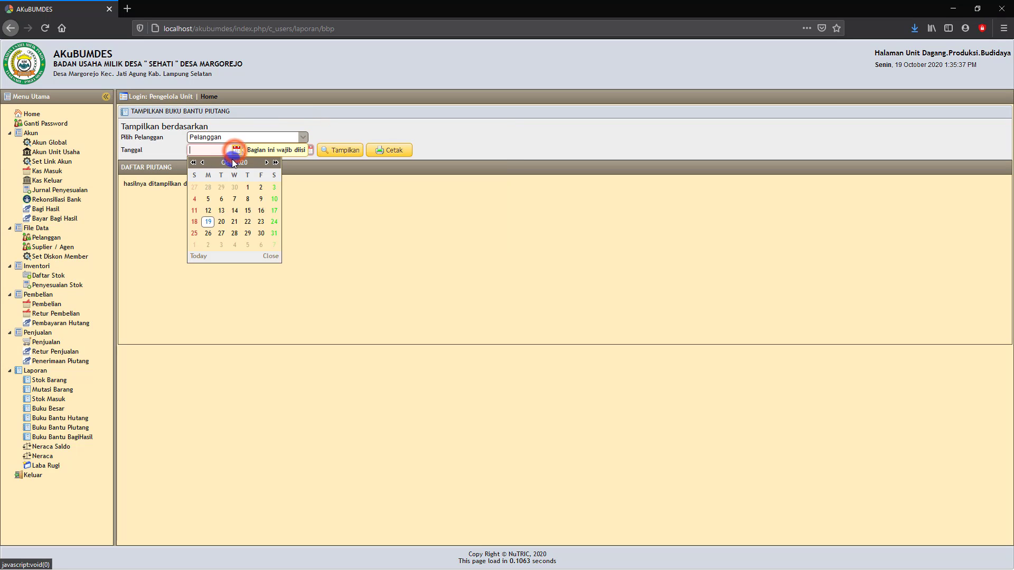
pyautogui.click(202, 162)
pyautogui.click(221, 187)
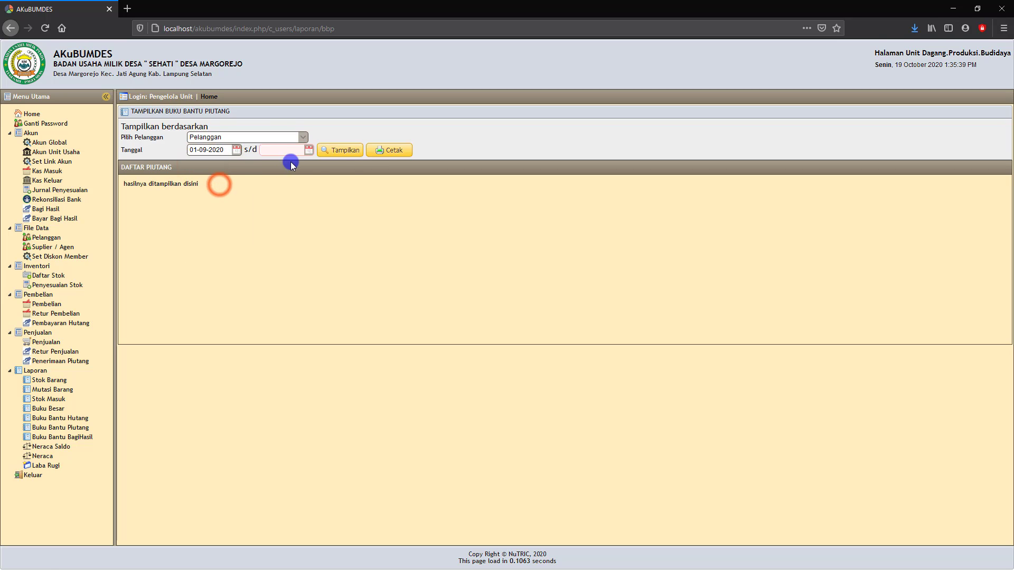
# - Set end date 19-10-2020, display the ledger, and inspect the 02-10 sale and 07-10 payment rows
pyautogui.click(309, 150)
pyautogui.click(279, 219)
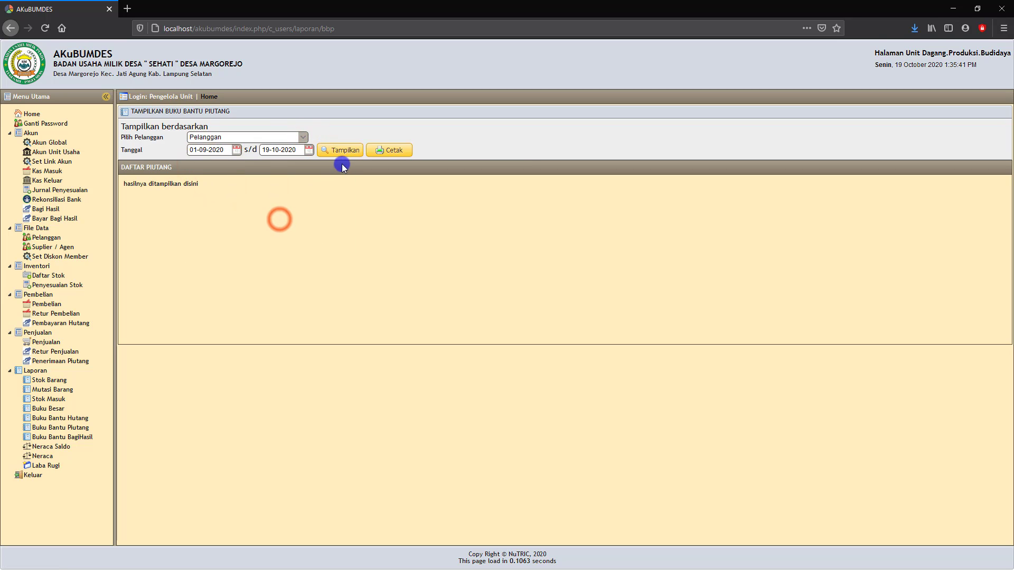
pyautogui.click(341, 151)
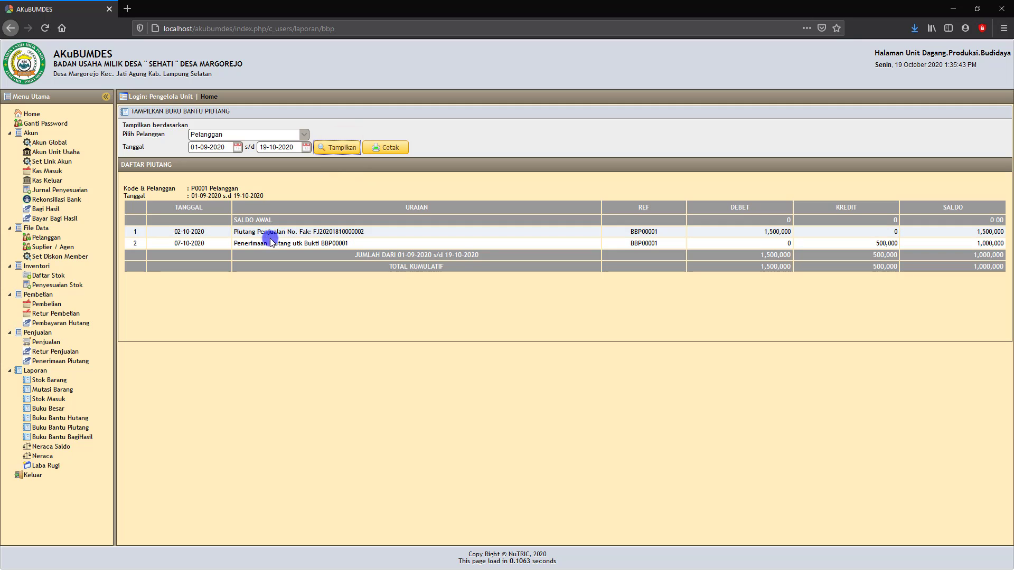
pyautogui.click(271, 238)
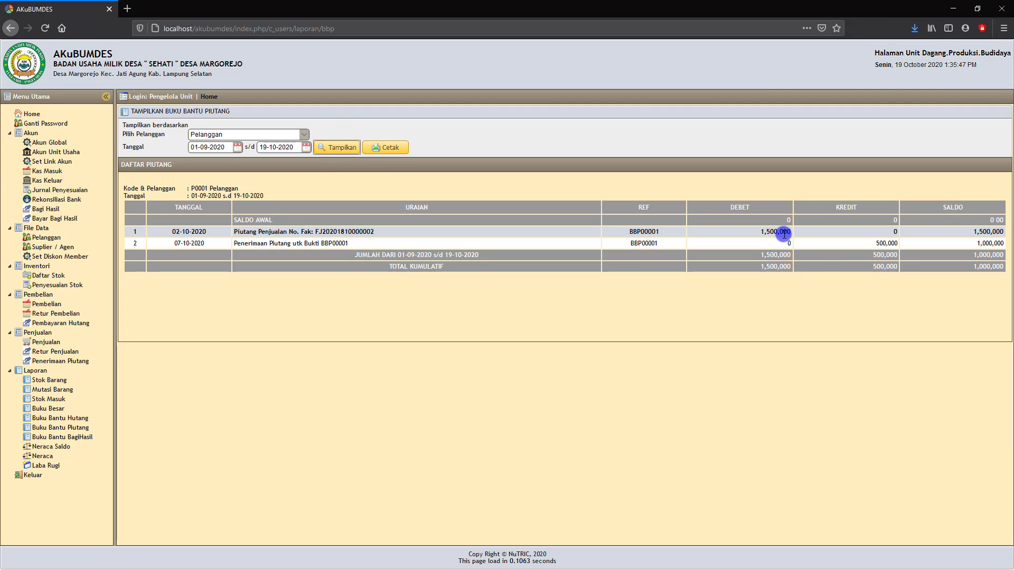
pyautogui.click(299, 244)
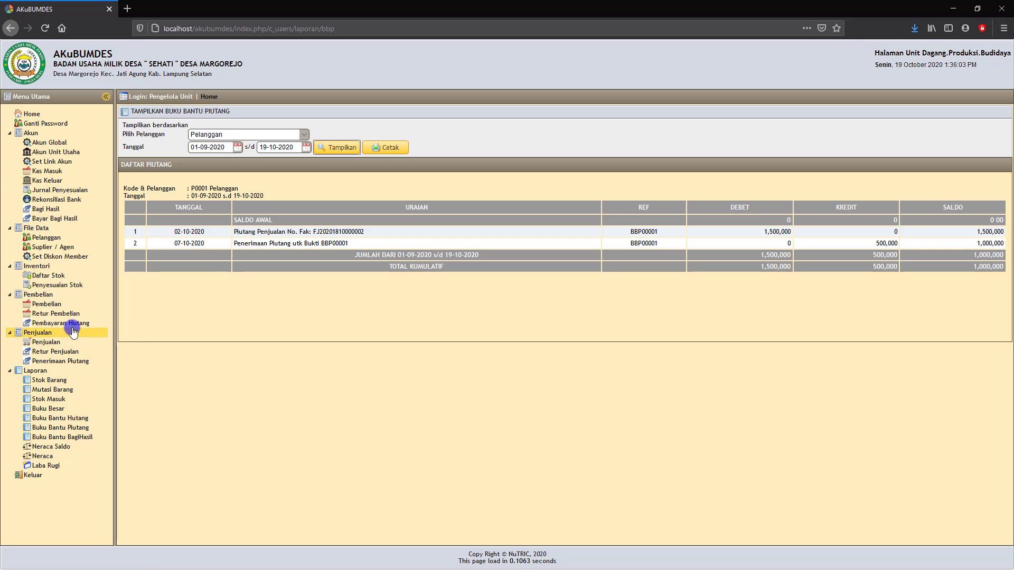
# - Start a Penerimaan Piutang entry dated 19-10-2020 for receivable BBP00001 of customer P0001
pyautogui.click(60, 363)
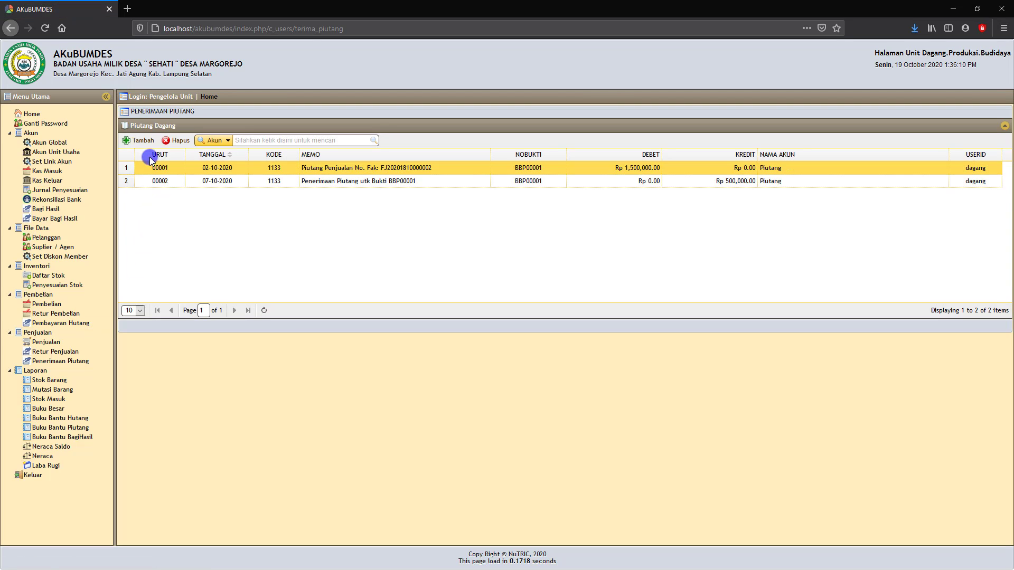
pyautogui.click(142, 142)
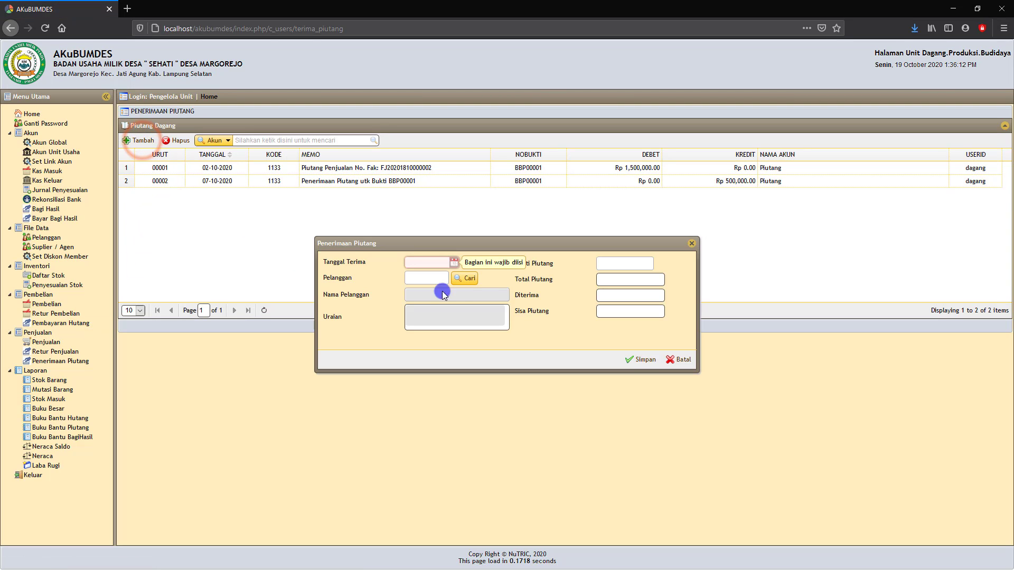
pyautogui.click(454, 262)
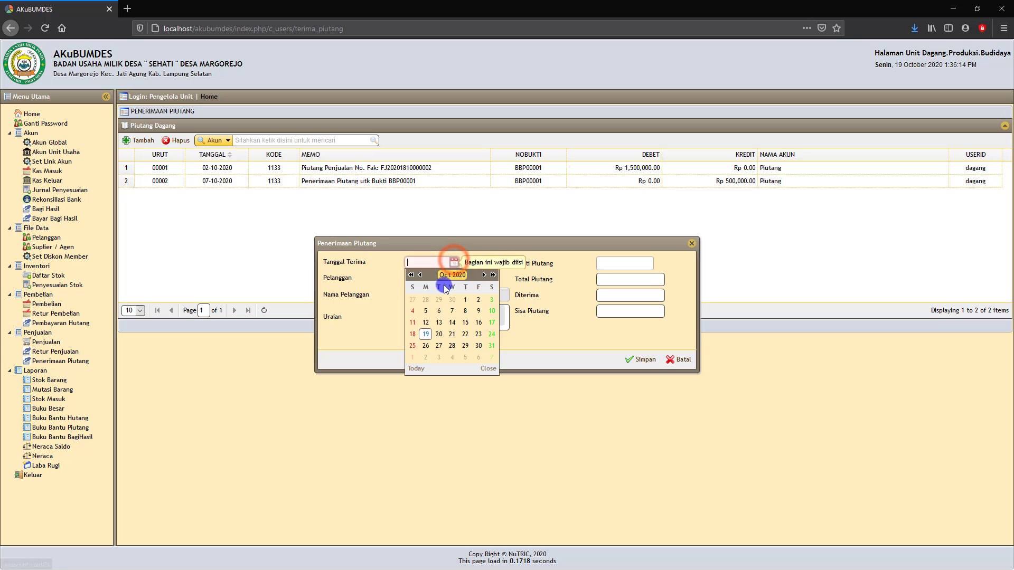
pyautogui.click(426, 334)
pyautogui.click(463, 278)
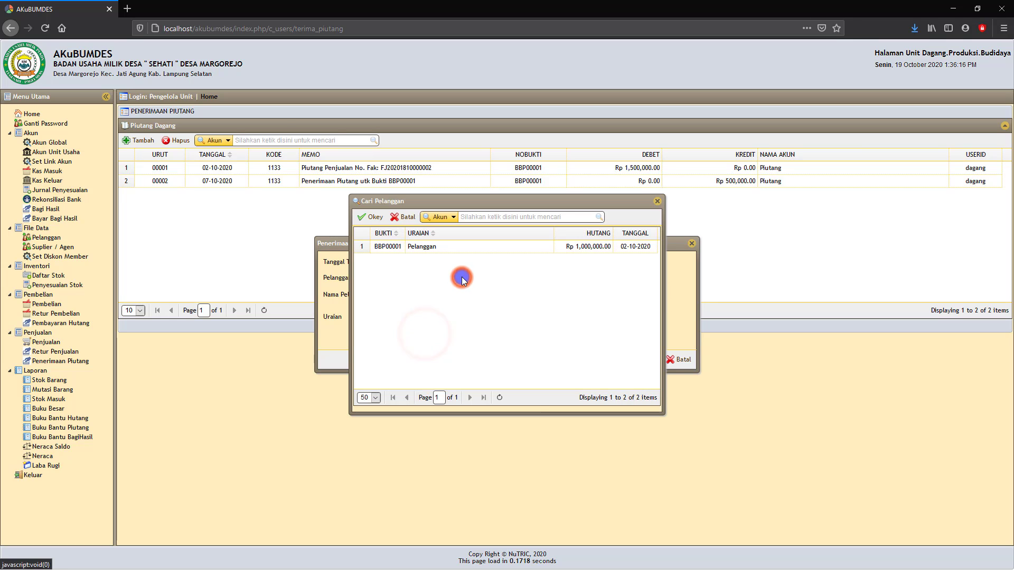
pyautogui.click(473, 246)
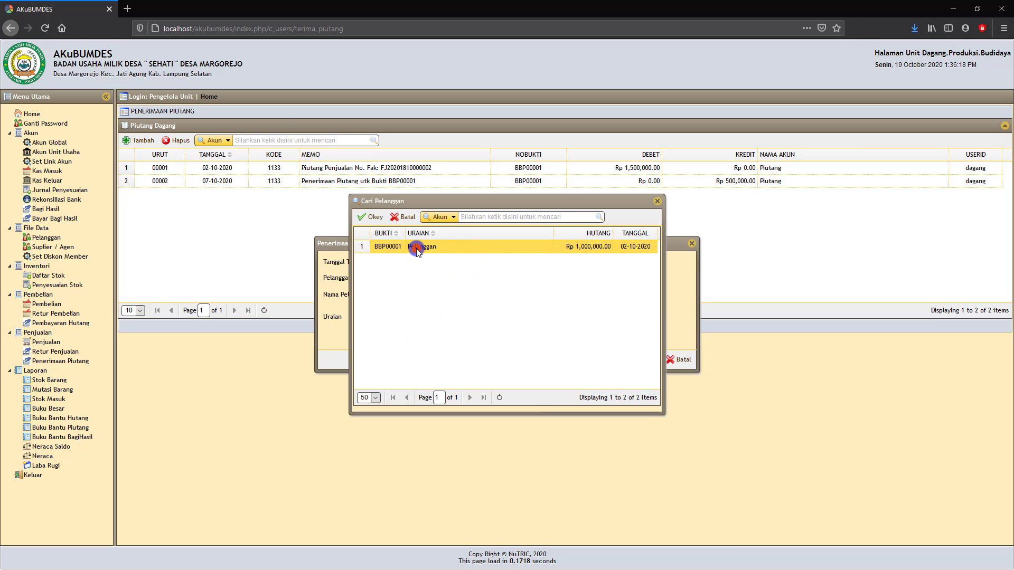
pyautogui.click(372, 217)
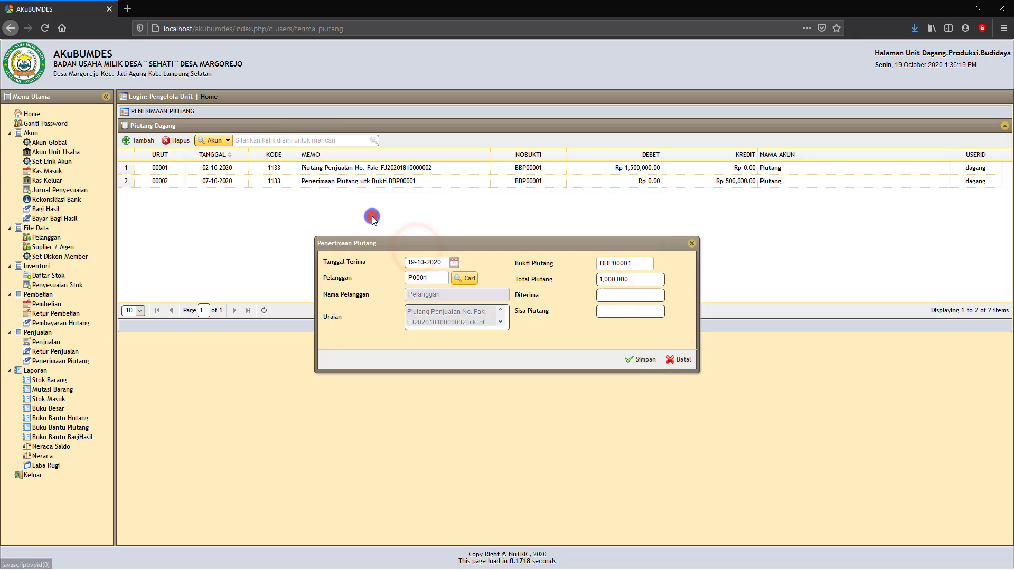
# - Enter 500,000 as the amount received and save the payment
pyautogui.click(617, 296)
pyautogui.write('5')
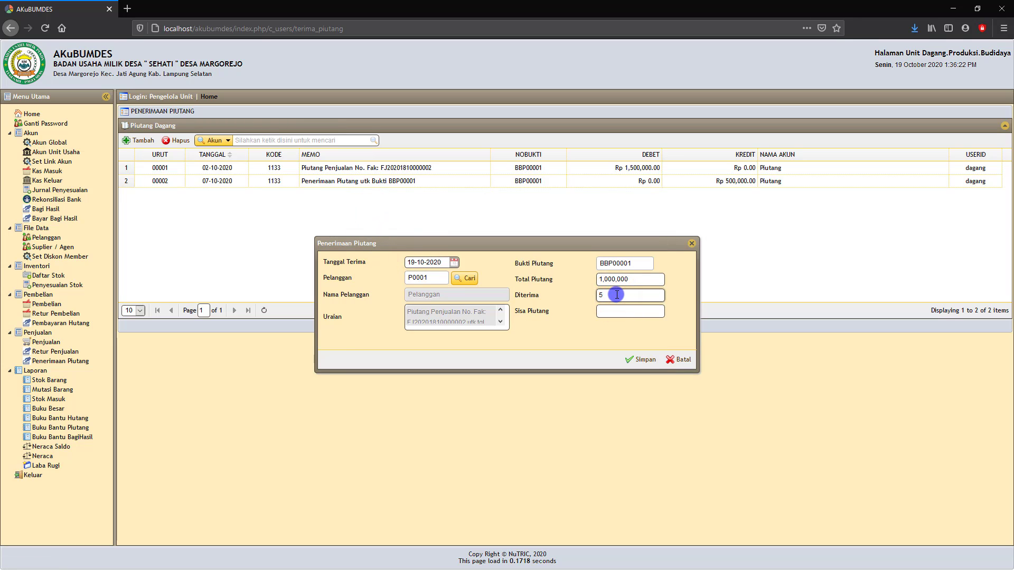
pyautogui.write('00,000')
pyautogui.click(626, 330)
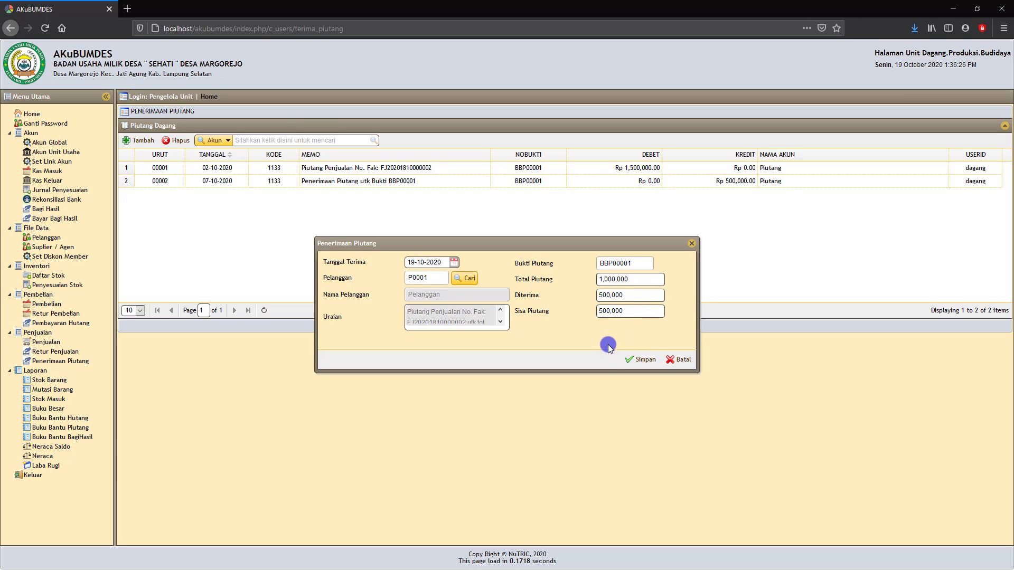
pyautogui.click(644, 363)
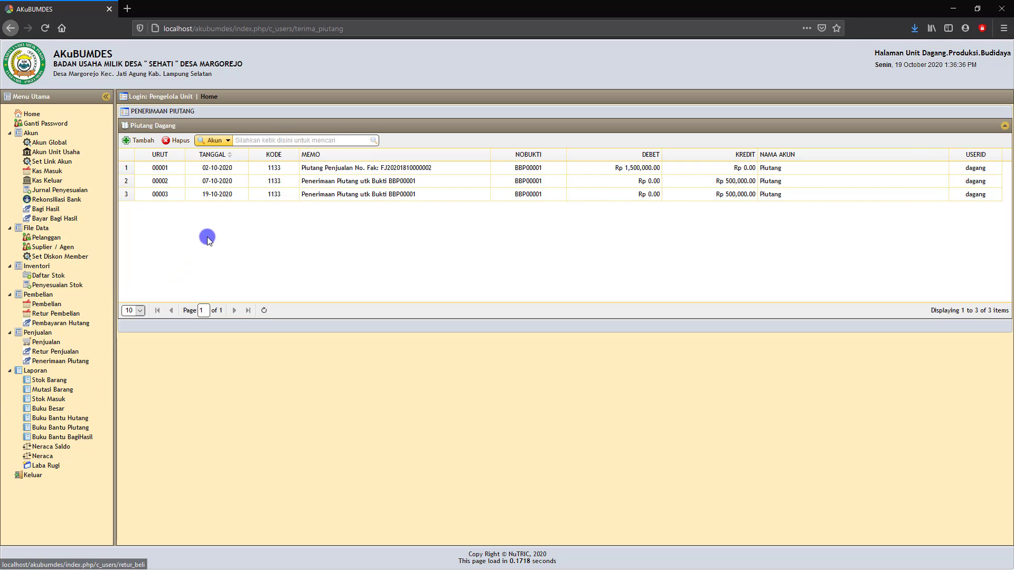
# - Show customer P0001's Buku Bantu Piutang for 01-09-2020 to 19-10-2020, now ending at 500,000
pyautogui.click(65, 427)
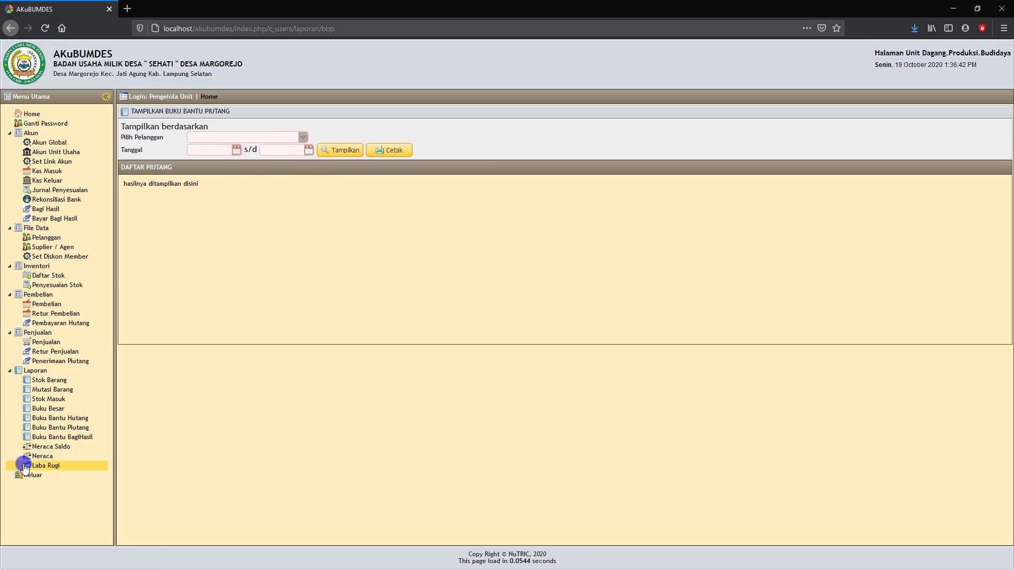
pyautogui.click(300, 137)
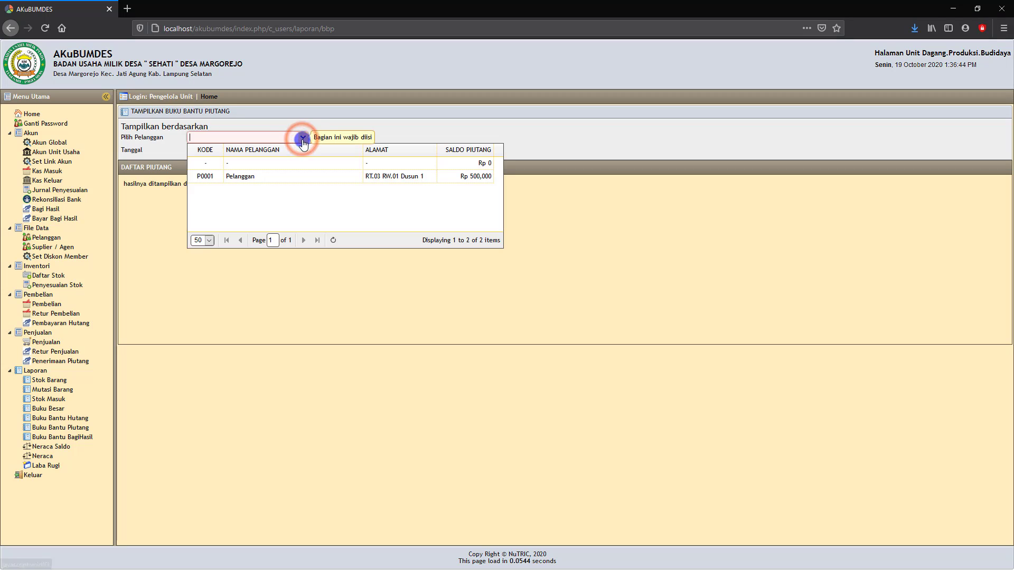
pyautogui.click(270, 177)
pyautogui.click(236, 151)
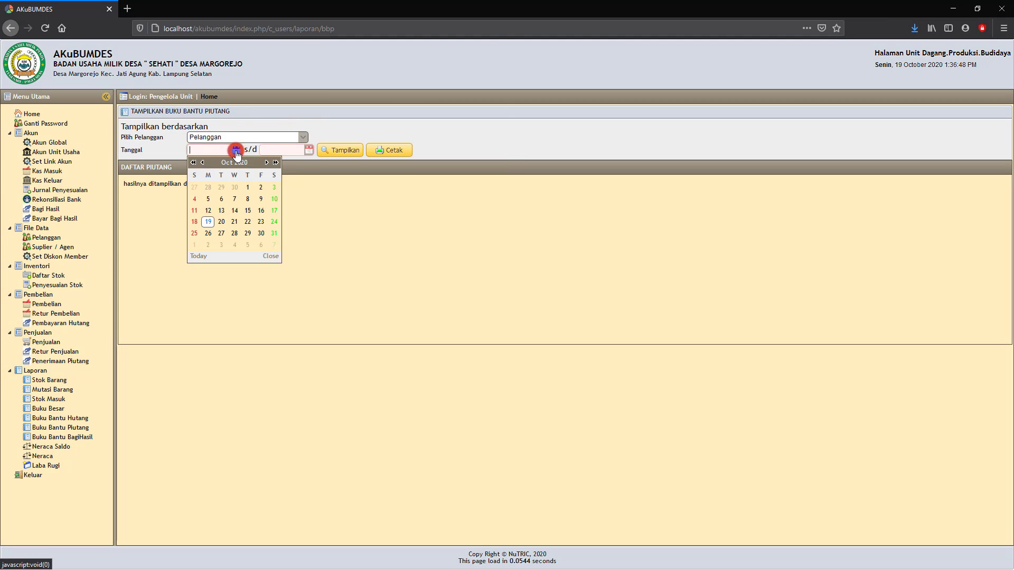
pyautogui.click(205, 163)
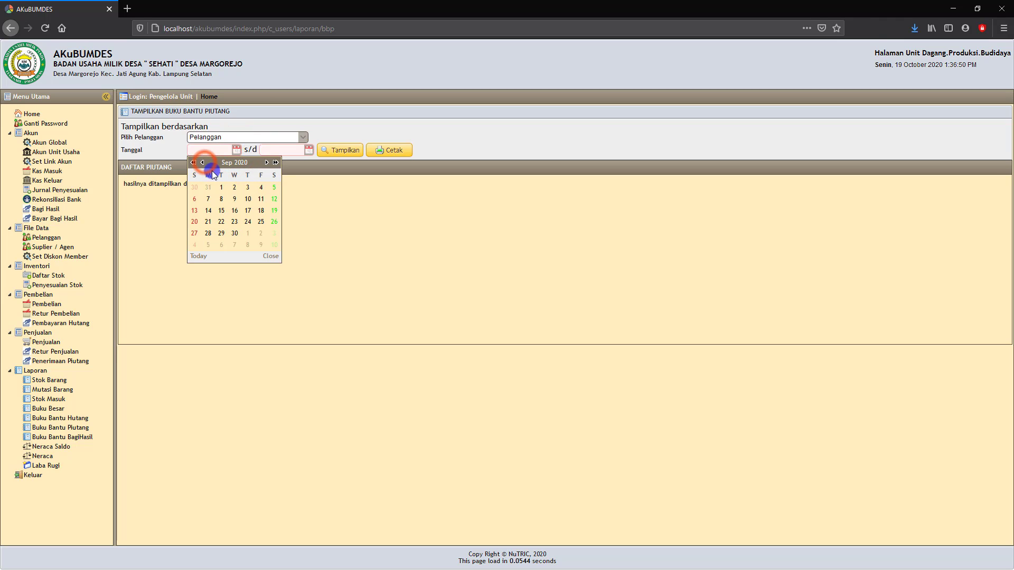
pyautogui.click(220, 187)
pyautogui.click(306, 151)
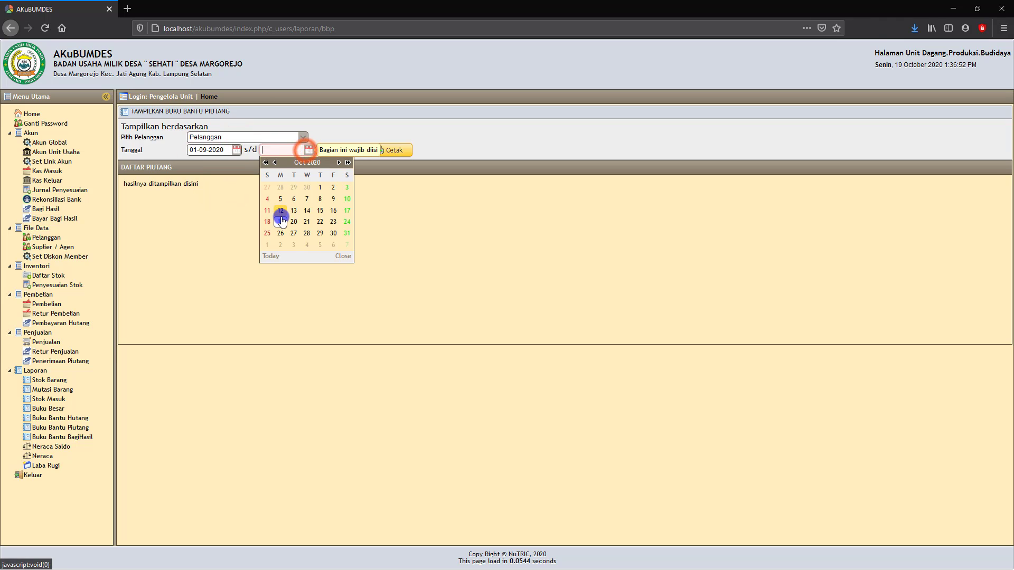
pyautogui.click(285, 218)
pyautogui.click(344, 151)
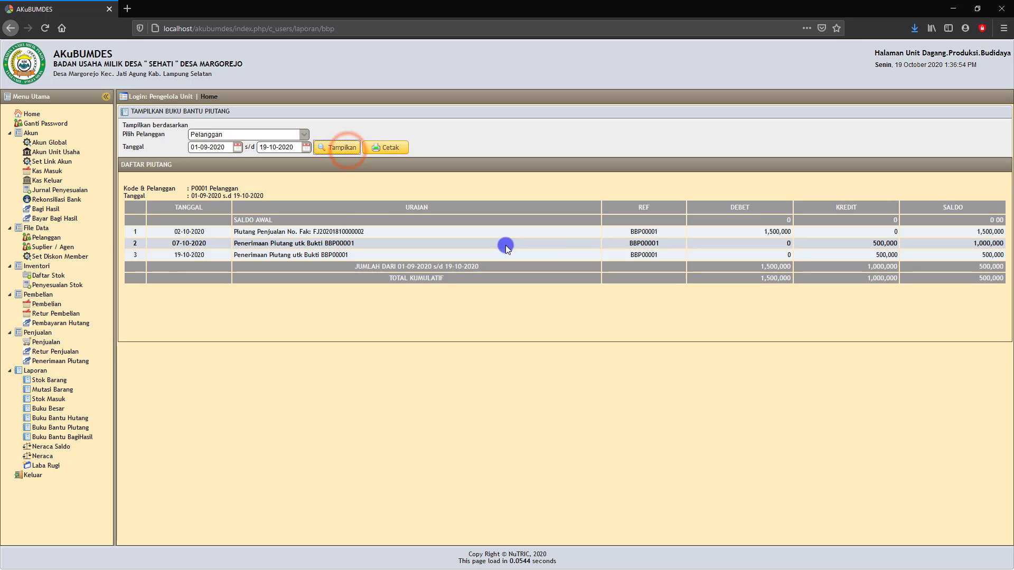
# - Generate the receivables ledger PDF and close it
pyautogui.click(392, 147)
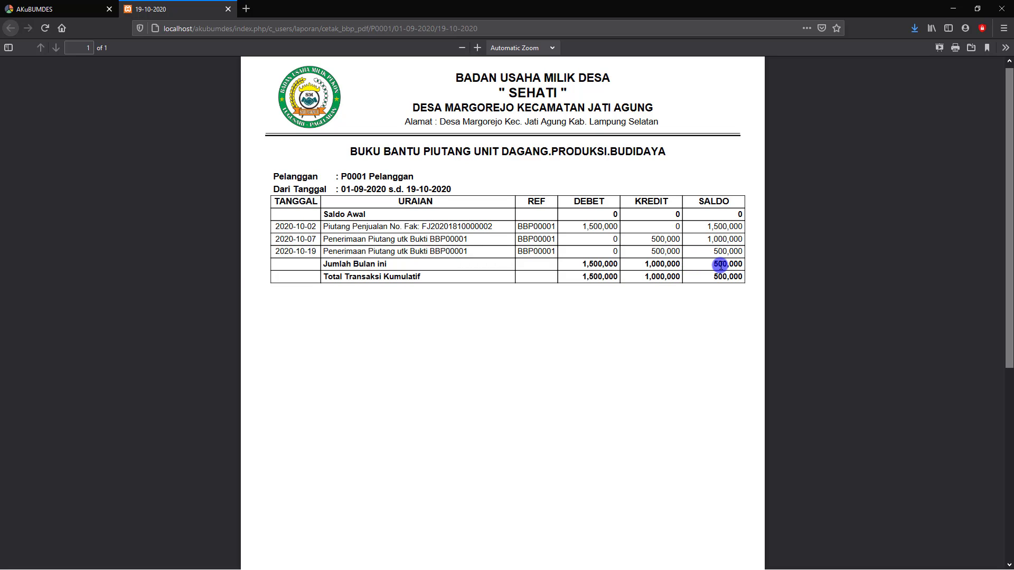
pyautogui.click(228, 9)
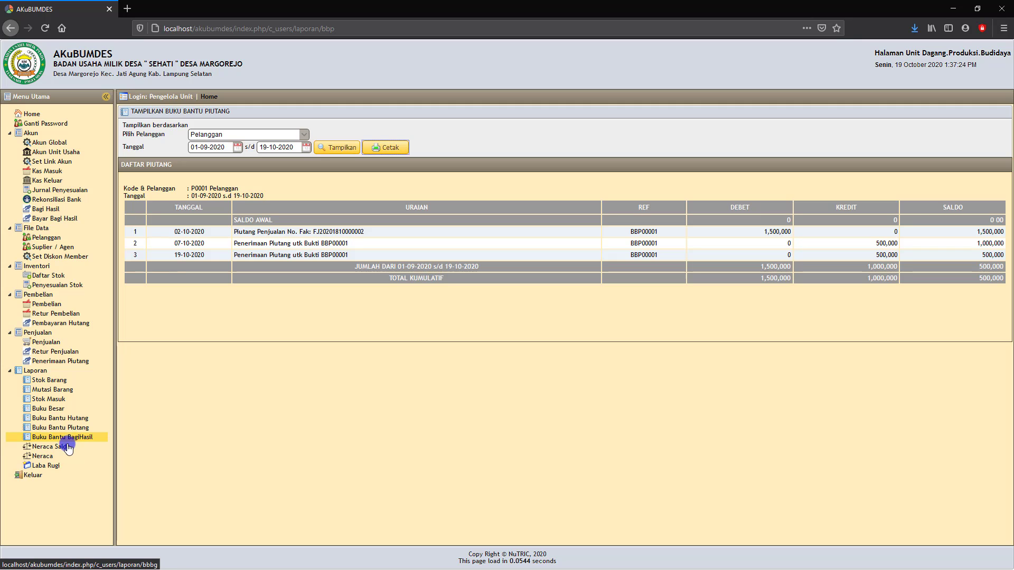
pyautogui.click(45, 211)
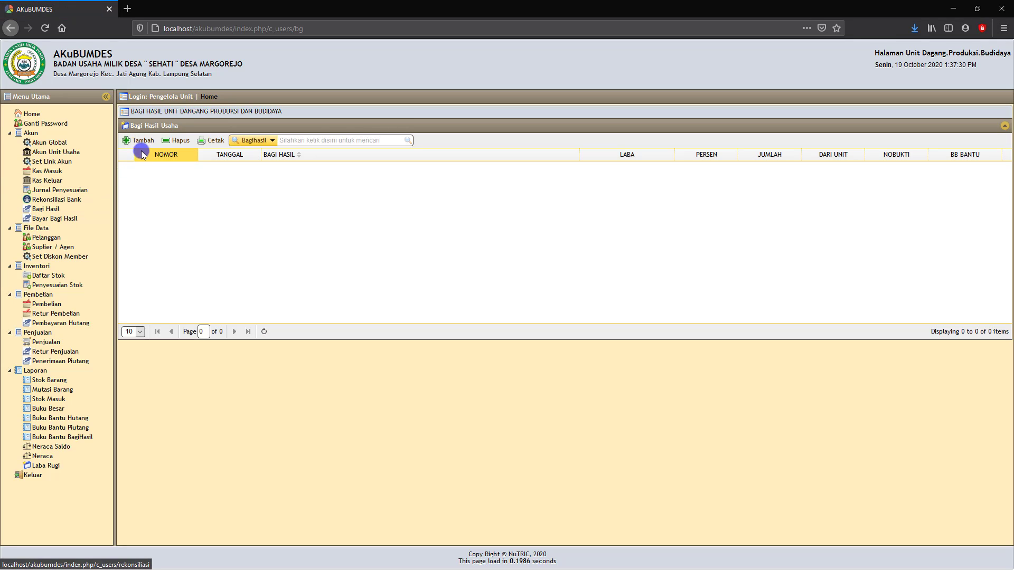
# - Fill a 19 October profit-sharing payment splitting 1,415,000 at 60/30/10%, then cancel it unsaved
pyautogui.click(140, 143)
pyautogui.click(141, 142)
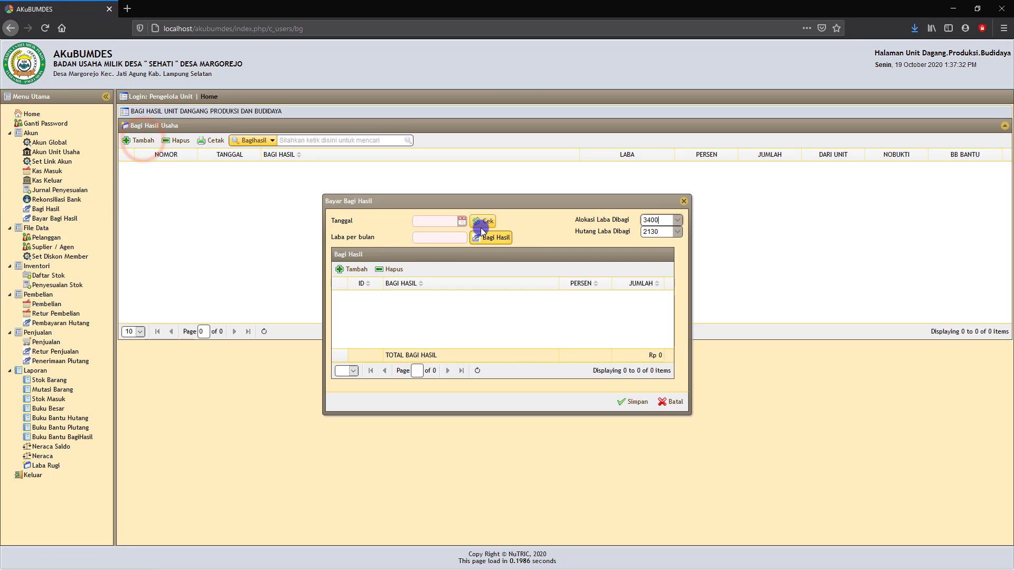
pyautogui.click(467, 224)
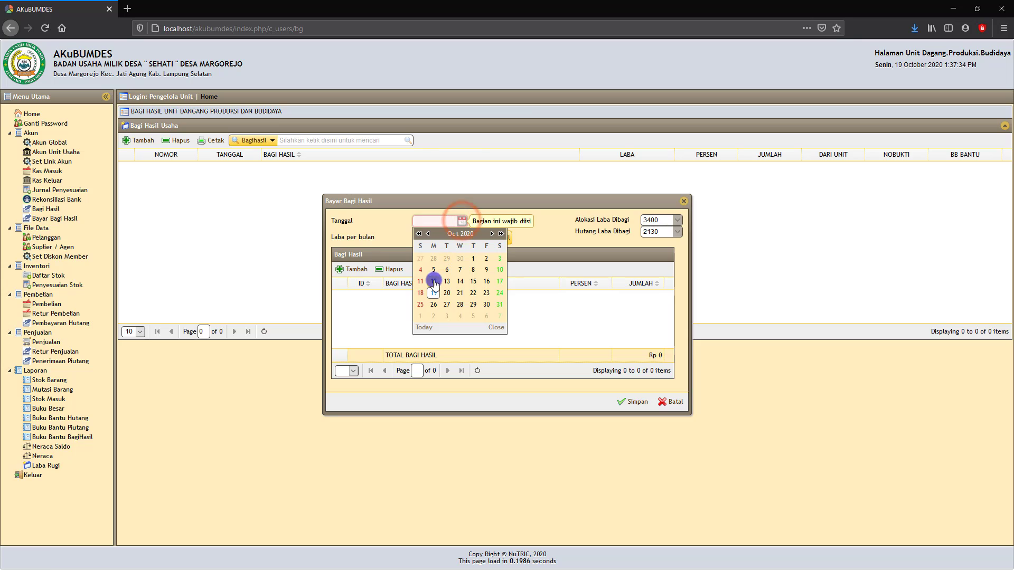
pyautogui.click(433, 293)
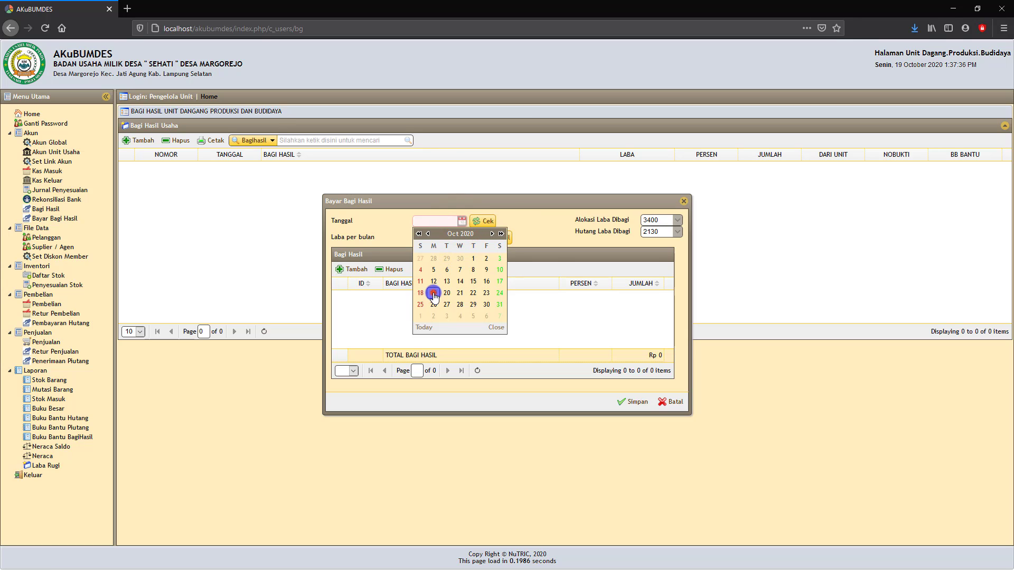
pyautogui.click(487, 222)
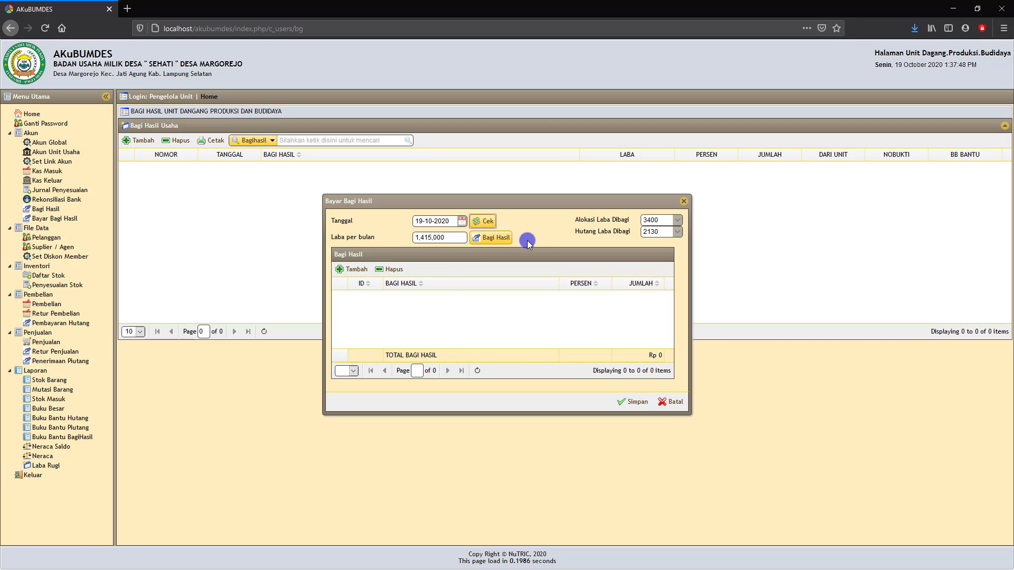
pyautogui.click(495, 242)
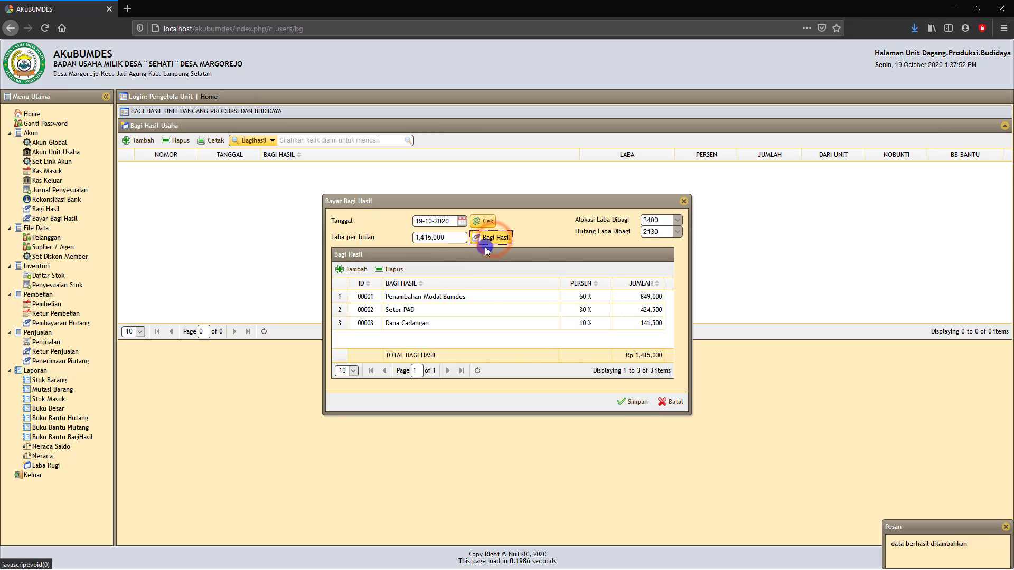
pyautogui.click(435, 310)
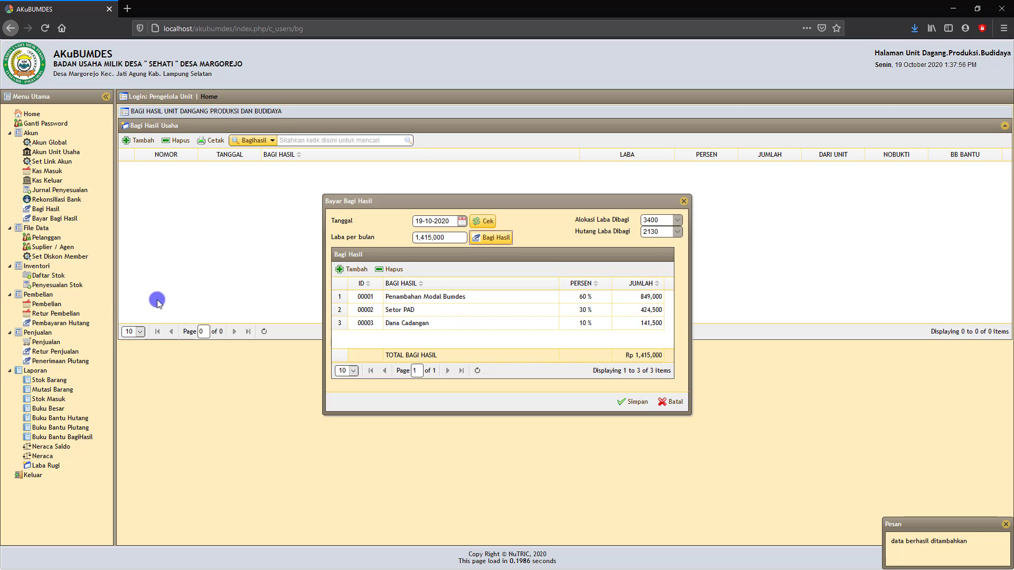
pyautogui.click(461, 328)
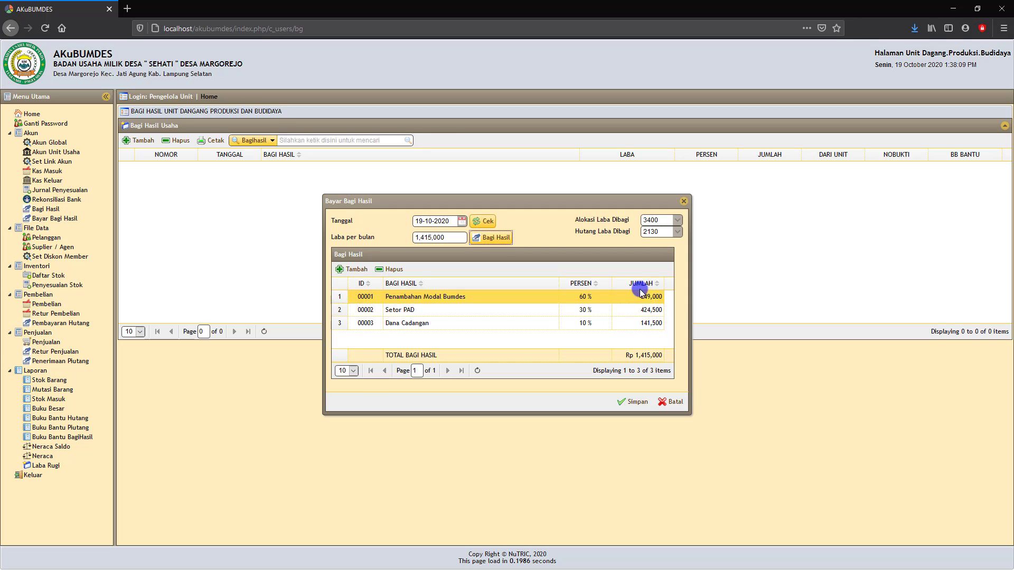
pyautogui.click(678, 405)
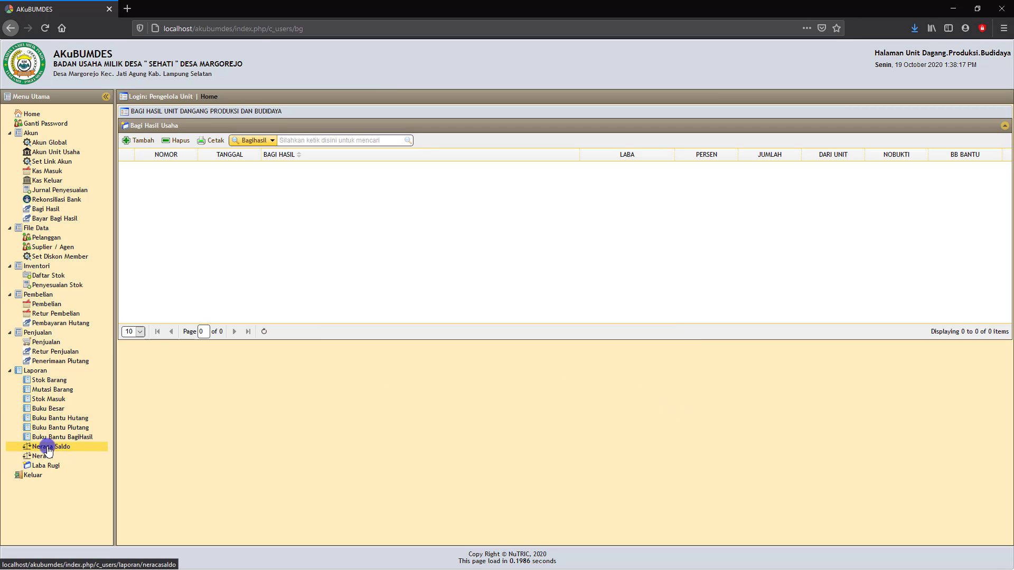
# - Show the Neraca Saldo for 19-10-2020 and scroll to its 165,000,000.00 debit and credit totals
pyautogui.click(48, 449)
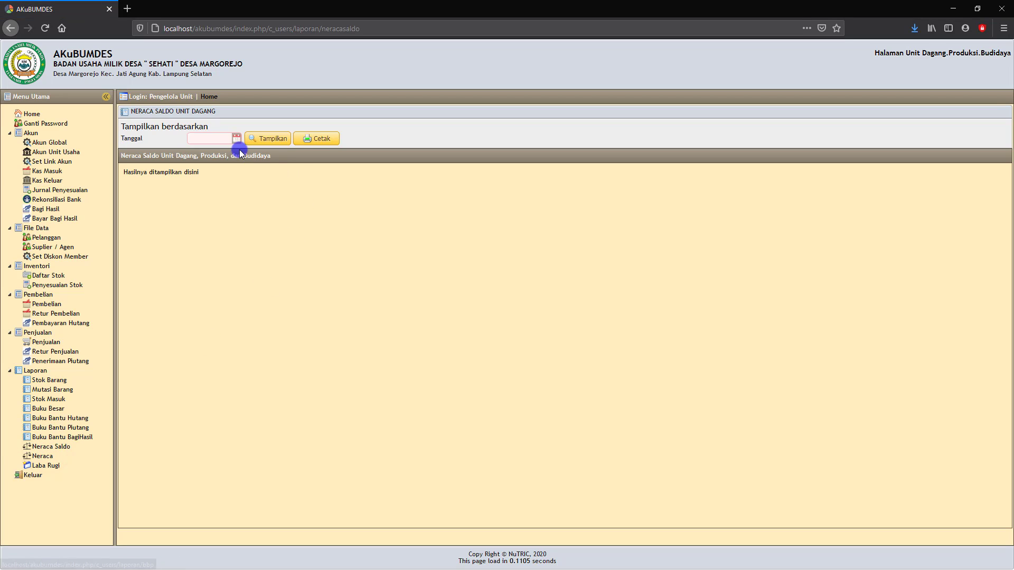
pyautogui.click(237, 137)
pyautogui.click(209, 207)
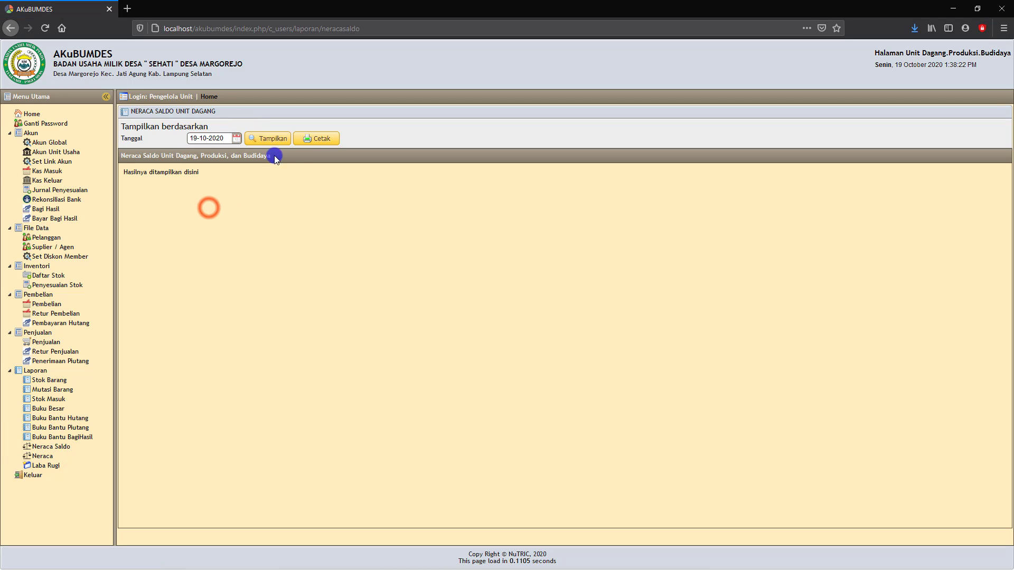
pyautogui.click(268, 139)
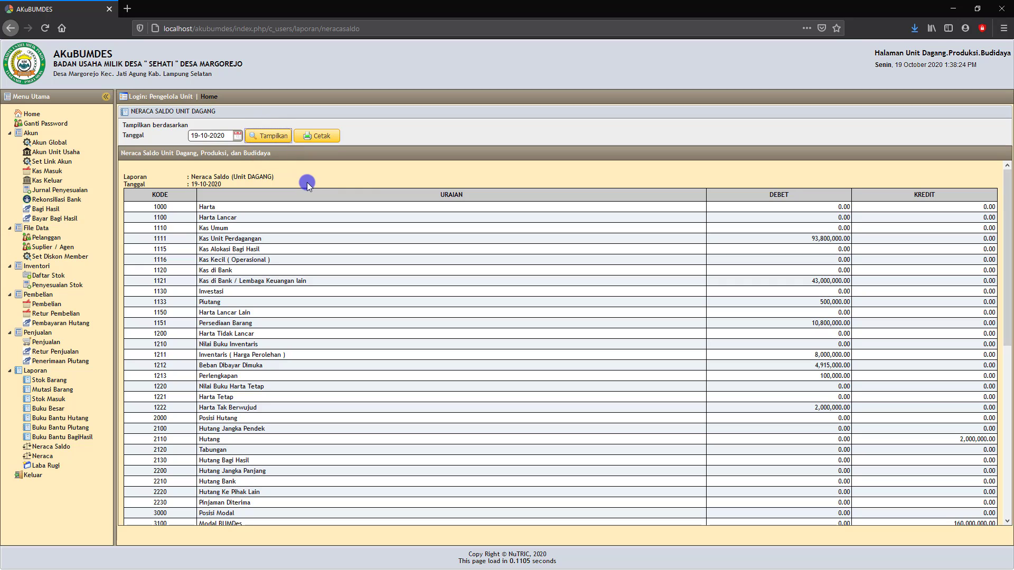
pyautogui.scroll(-3, 827, 253)
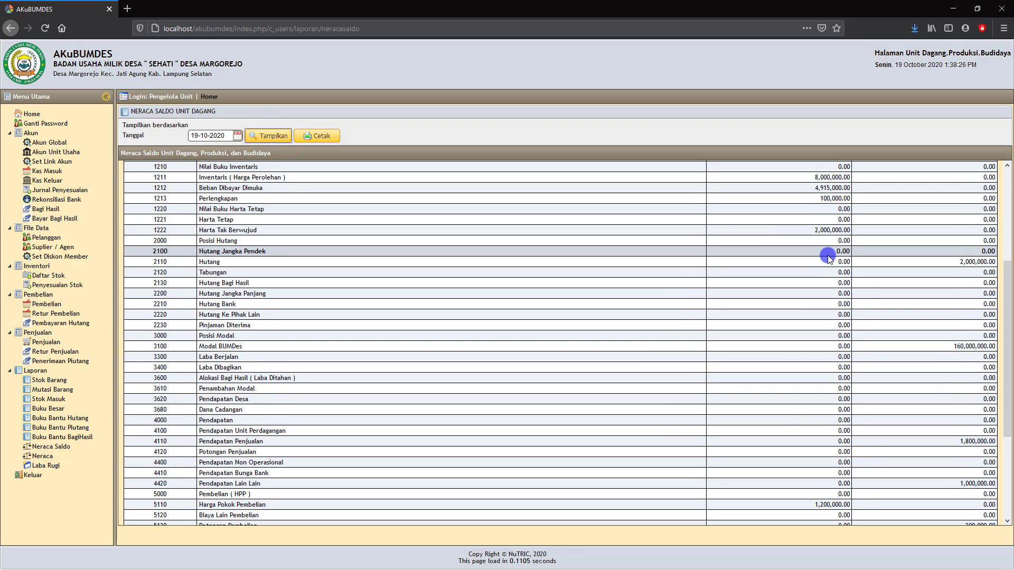
pyautogui.scroll(-3, 828, 258)
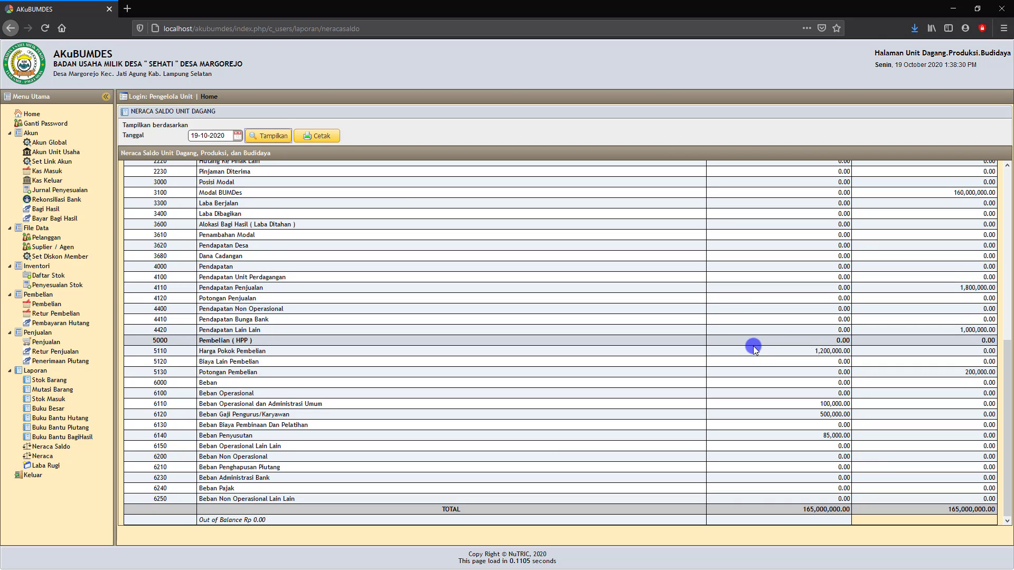
pyautogui.scroll(6, 763, 344)
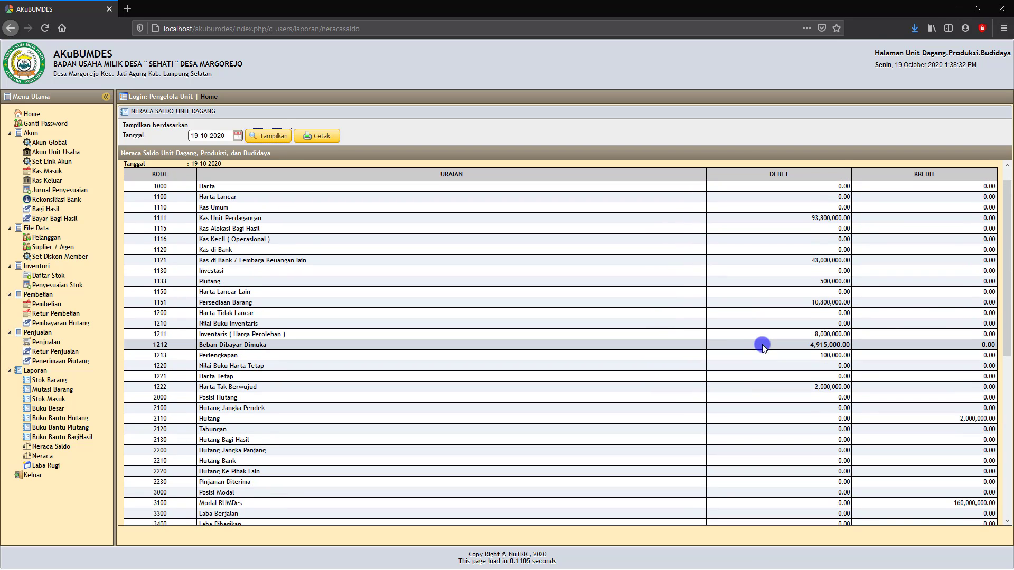
# - Show the Neraca for 19-10-2020, with TOTAL AKTIVA and TOTAL PASIVA both 163,115,000.00
pyautogui.click(38, 456)
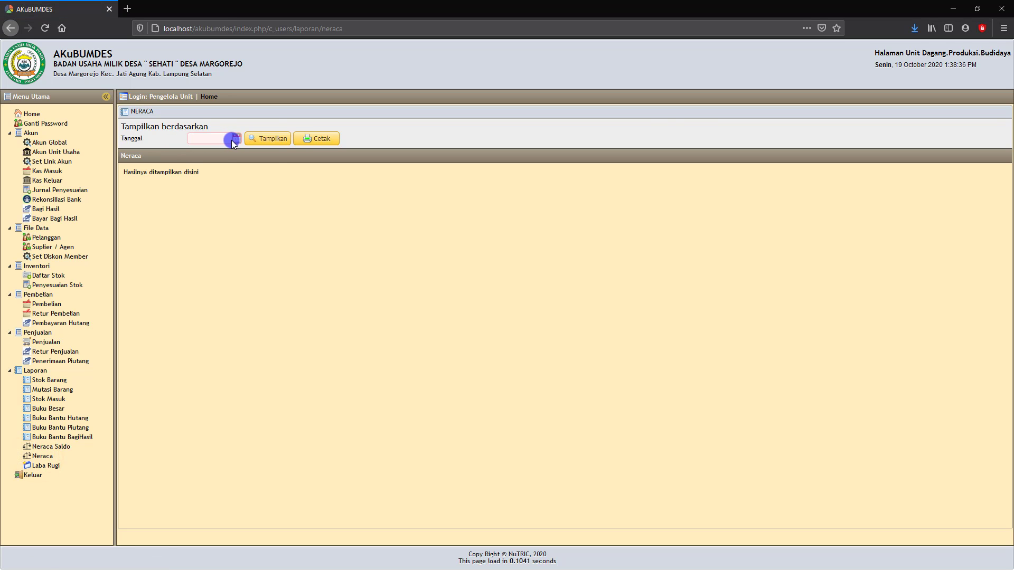
pyautogui.click(236, 138)
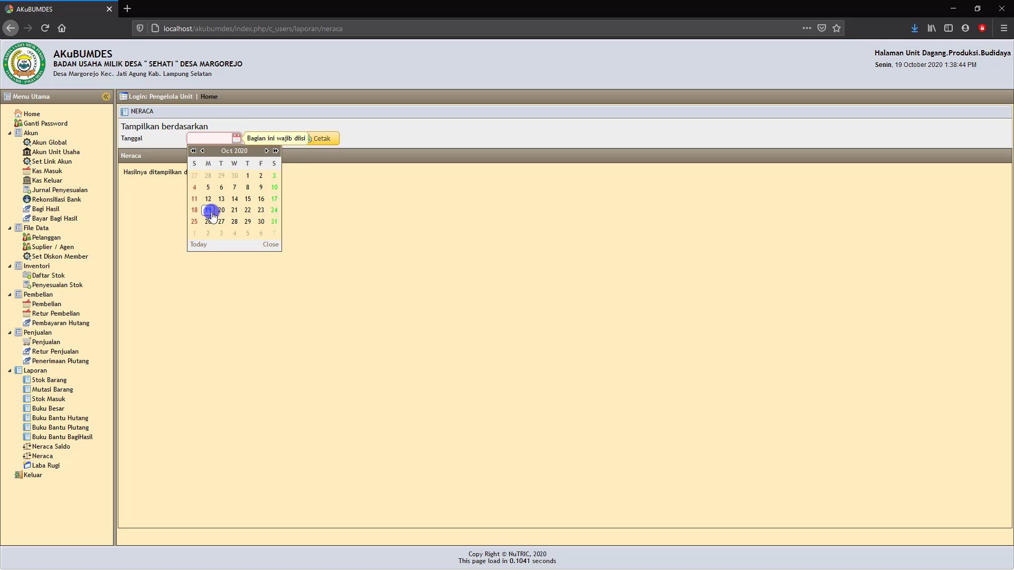
pyautogui.click(209, 210)
pyautogui.click(280, 142)
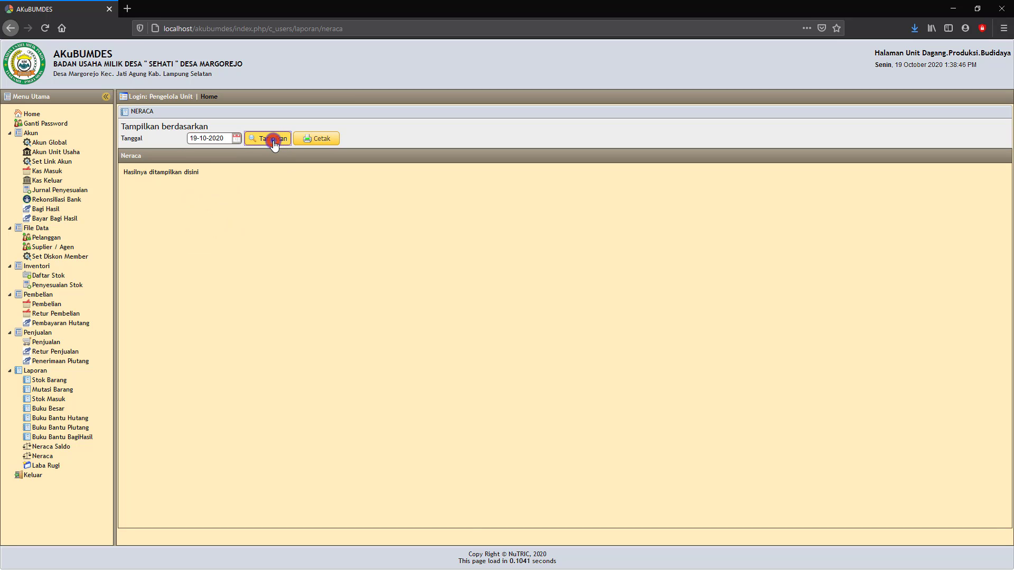
pyautogui.click(238, 140)
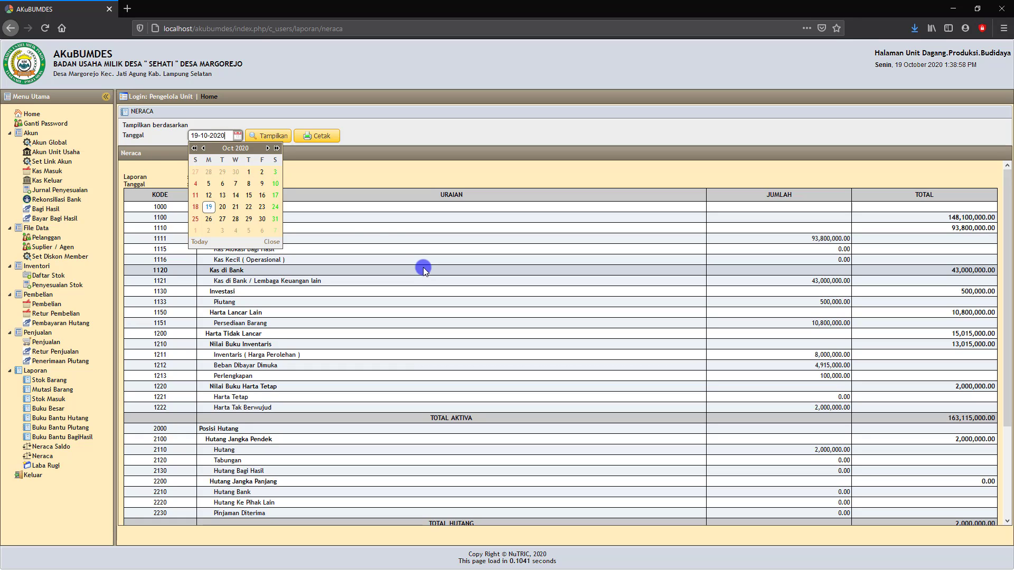
pyautogui.scroll(-4, 404, 220)
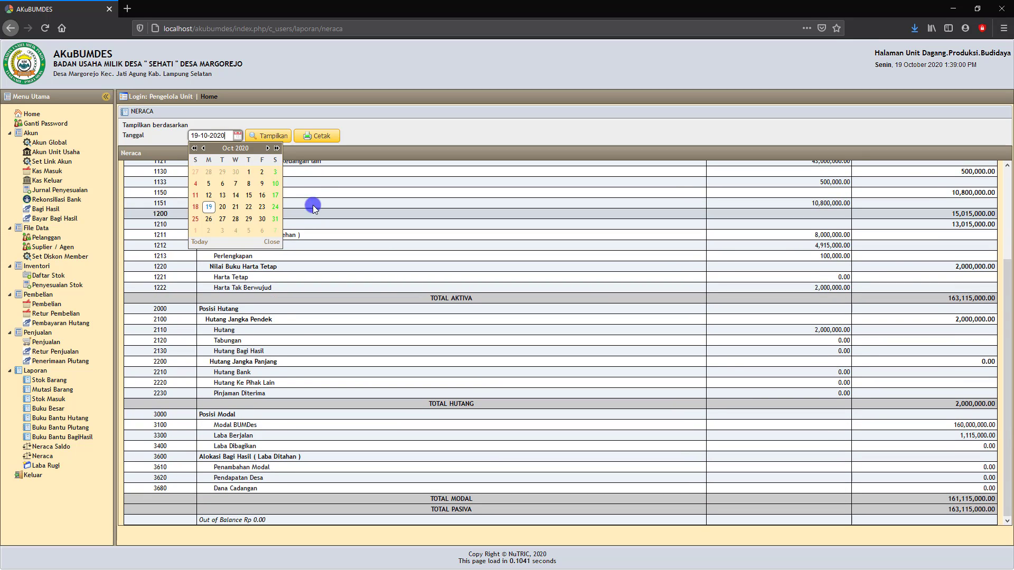
pyautogui.click(275, 136)
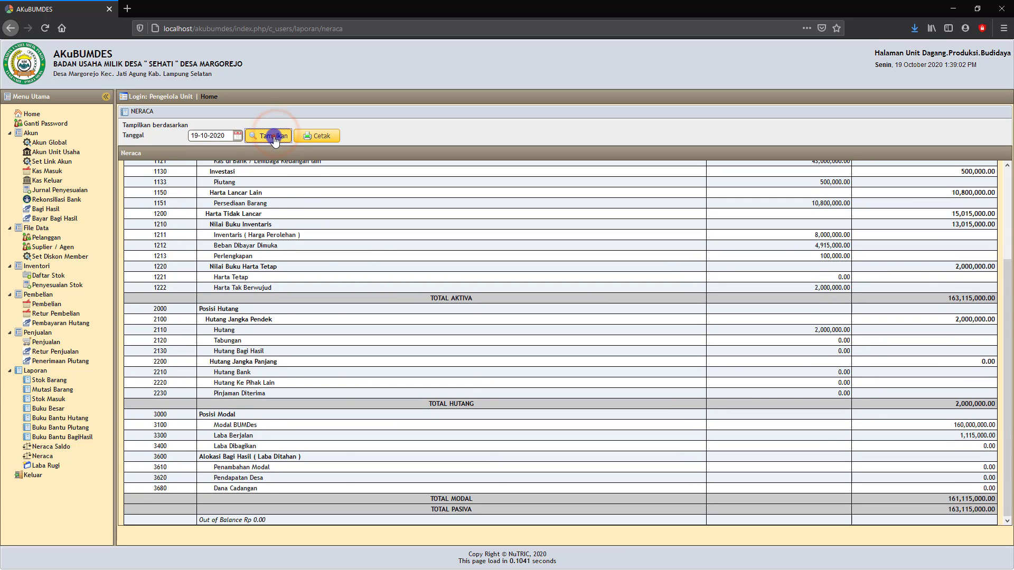
# - Generate the 19-10-2020 balance sheet PDF and review it, confirming Out of Balance Rp 0
pyautogui.click(329, 135)
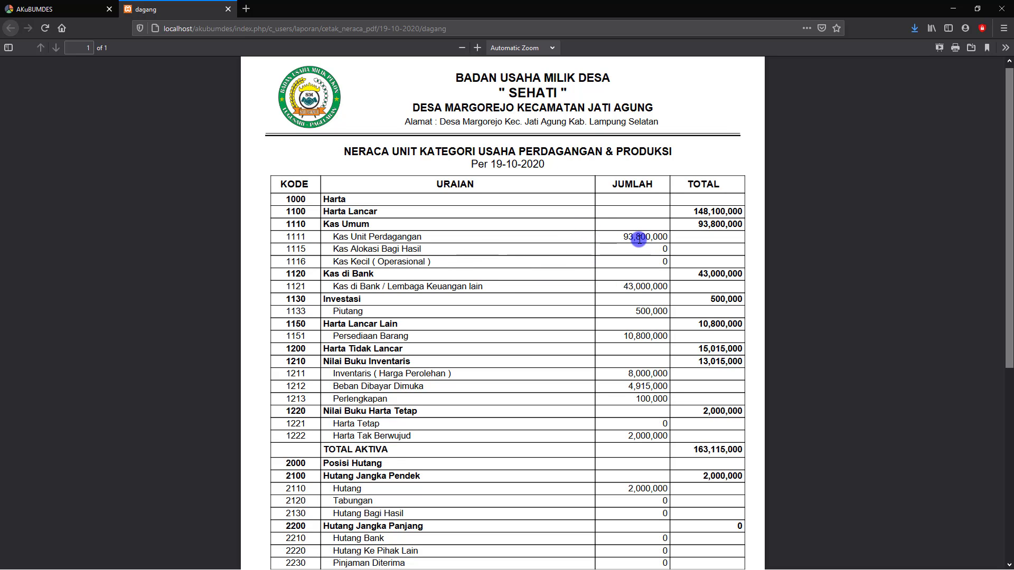
pyautogui.scroll(-6, 640, 237)
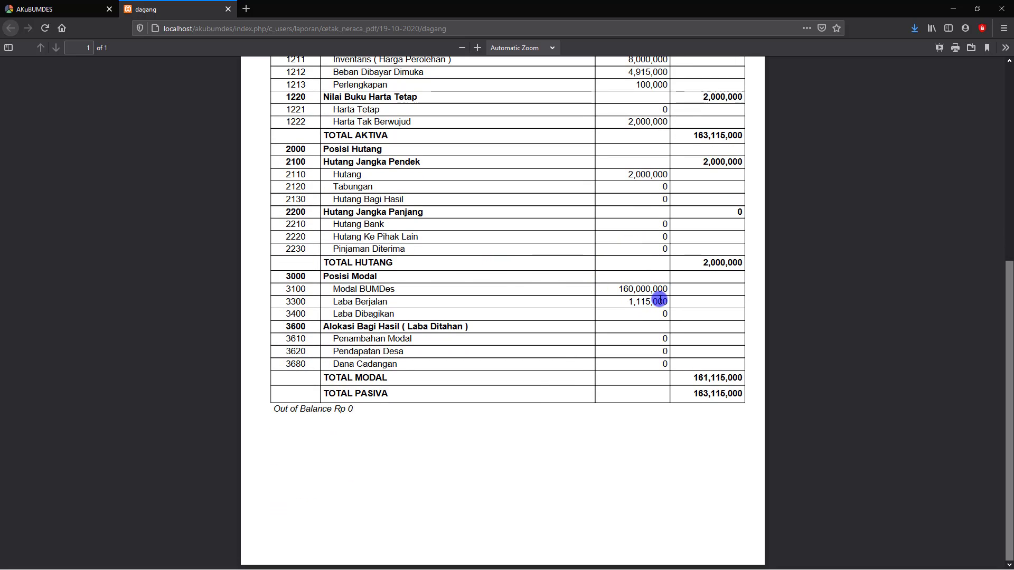
pyautogui.scroll(2, 650, 301)
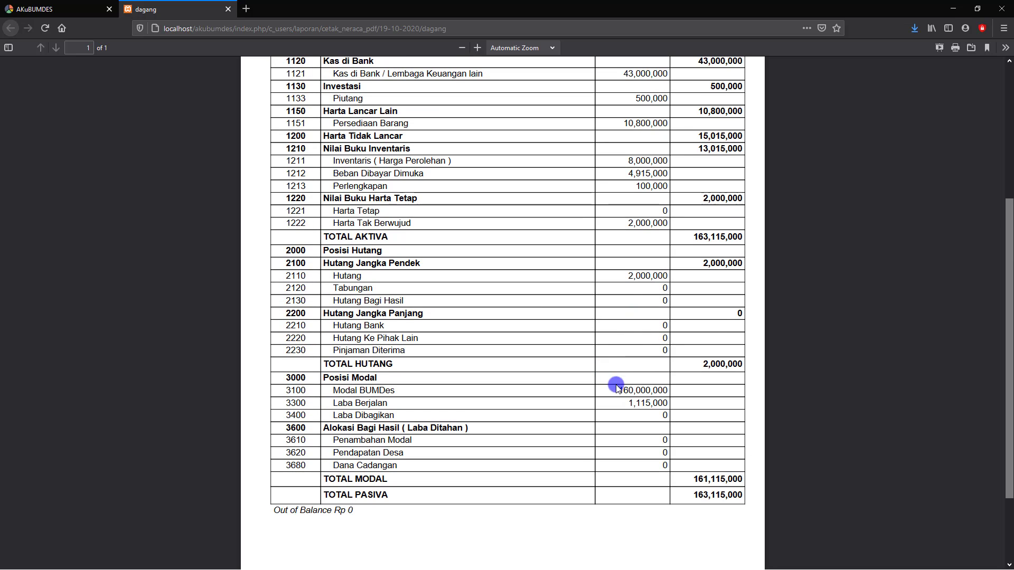
pyautogui.click(625, 390)
pyautogui.click(636, 402)
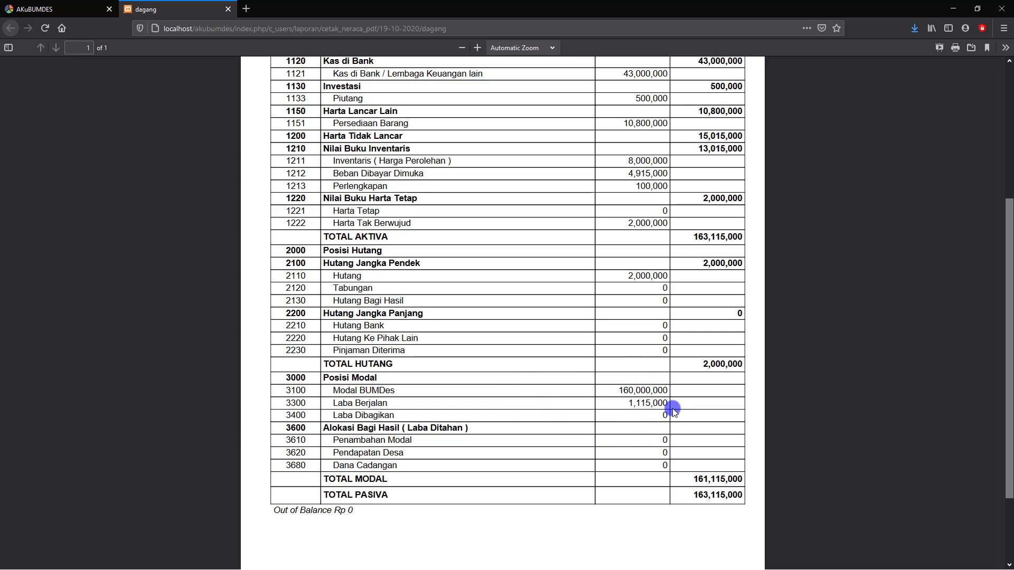
pyautogui.scroll(3, 673, 408)
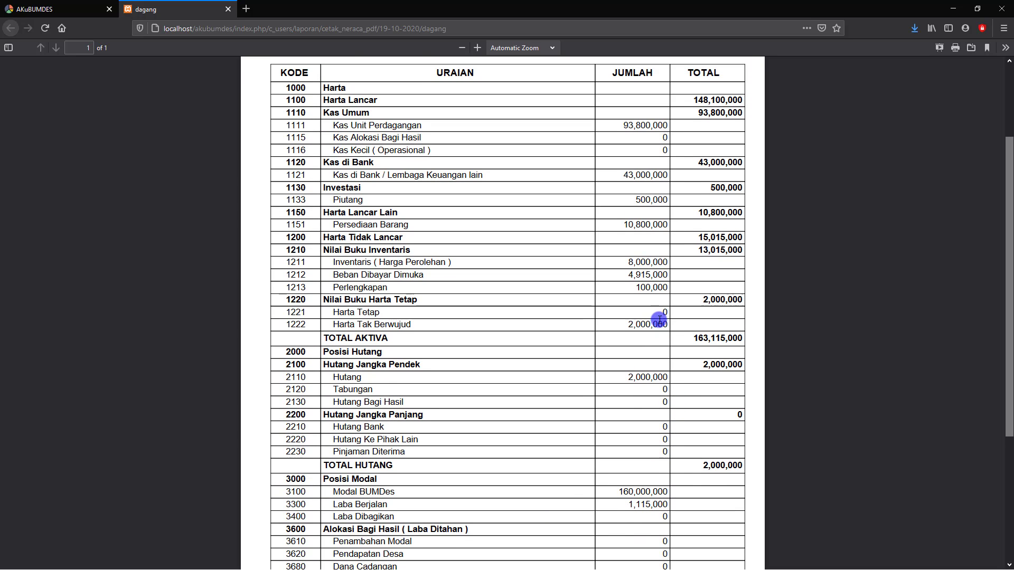
pyautogui.scroll(3, 660, 319)
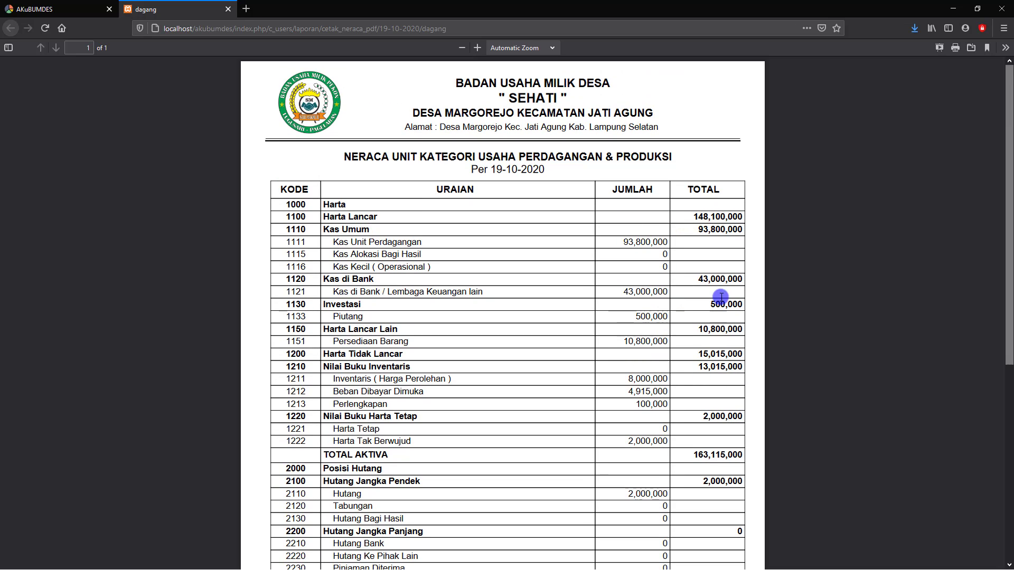
# - Close the PDF and show Laba Rugi for 01-10-2020 to 30-10-2020, with running profit 1,415,000.00
pyautogui.click(228, 9)
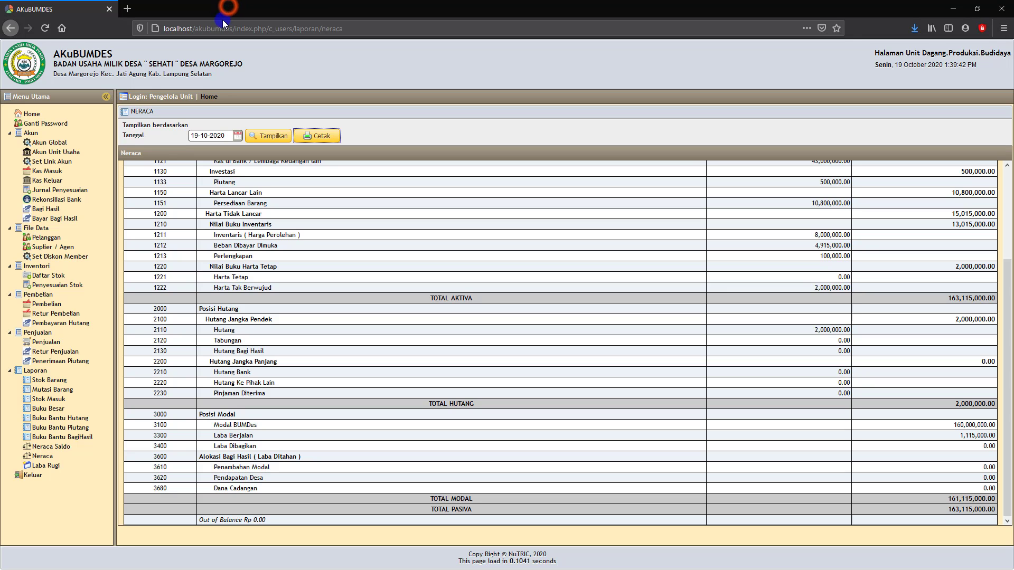
pyautogui.click(47, 466)
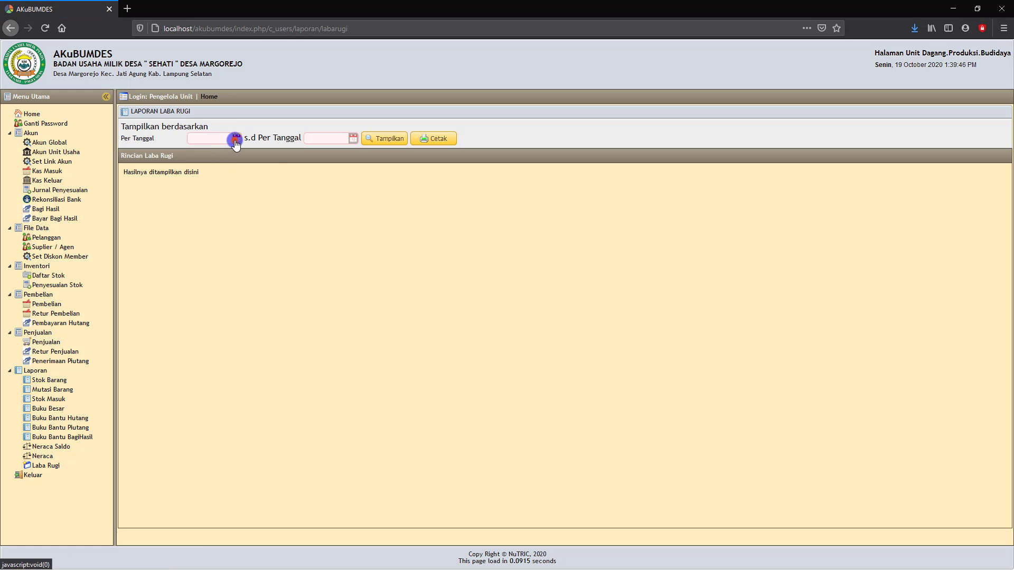
pyautogui.click(232, 139)
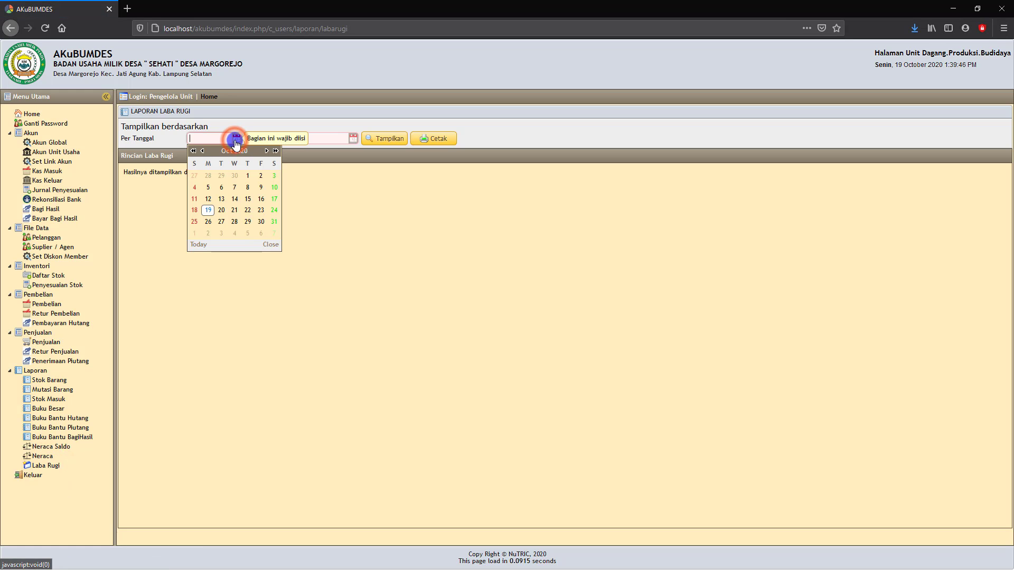
pyautogui.click(246, 176)
pyautogui.click(350, 137)
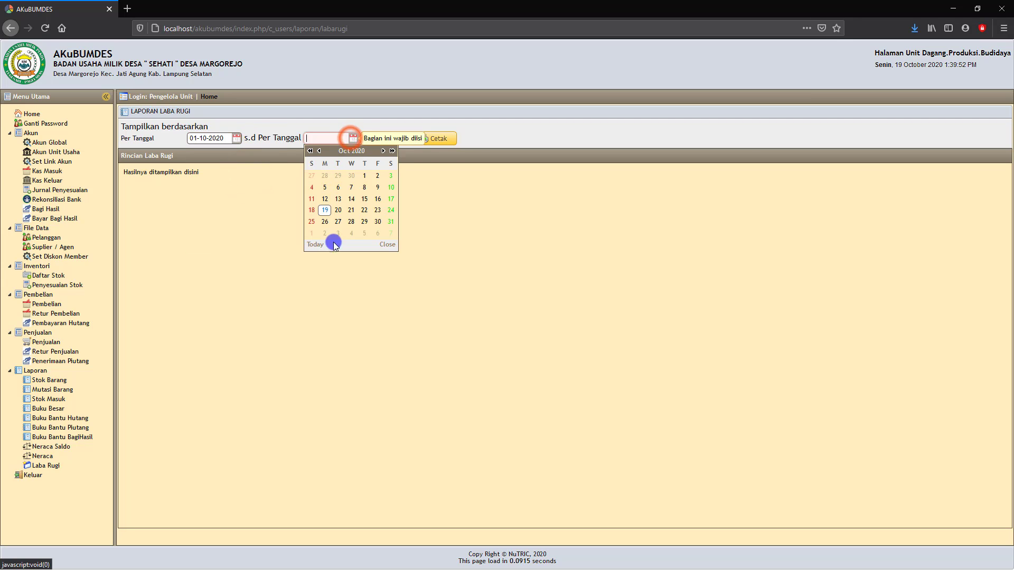
pyautogui.click(377, 221)
pyautogui.click(390, 136)
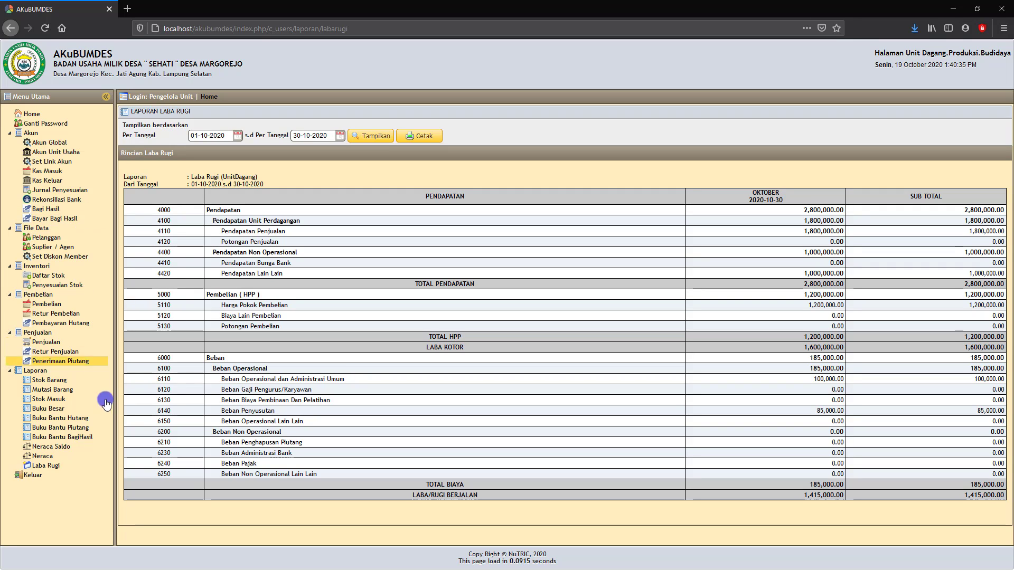
# - Sign in to the Jasa Sewa Wisata unit and view its empty Jenis Penerimaan and Penerimaan Jasa Sewa lists
pyautogui.click(33, 477)
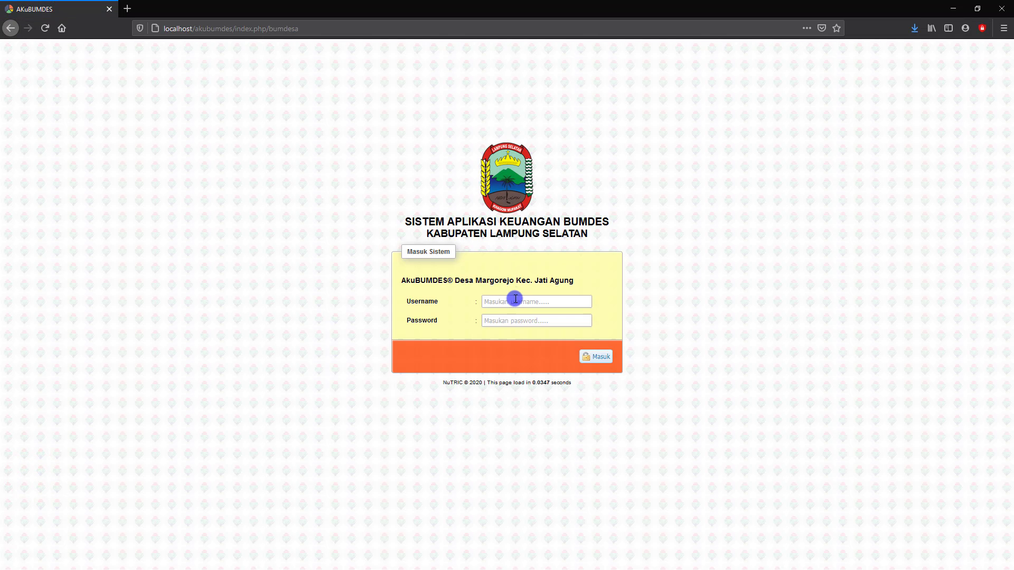
pyautogui.write('jasa')
pyautogui.click(500, 321)
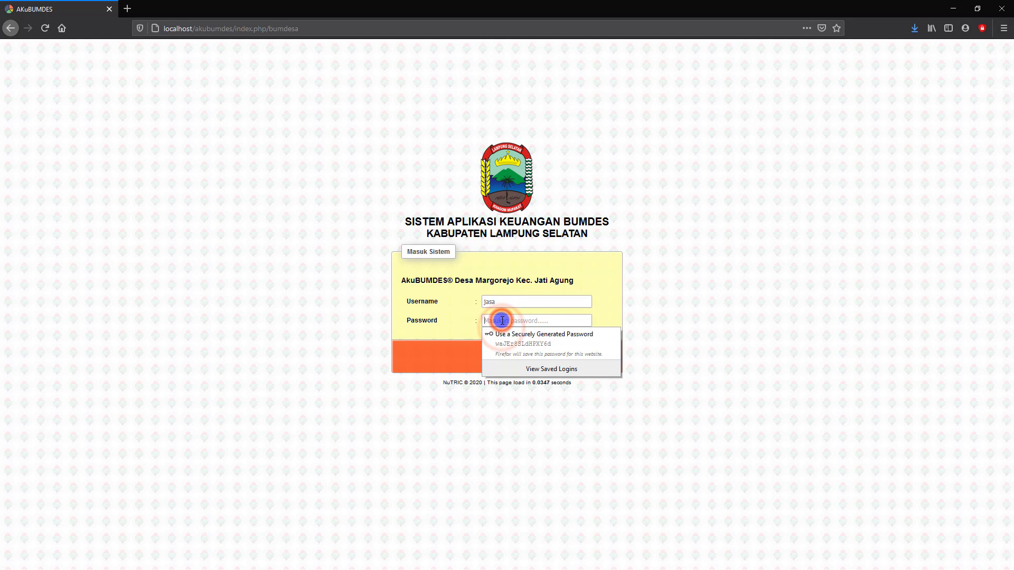
pyautogui.write('jasa')
pyautogui.press('Return')
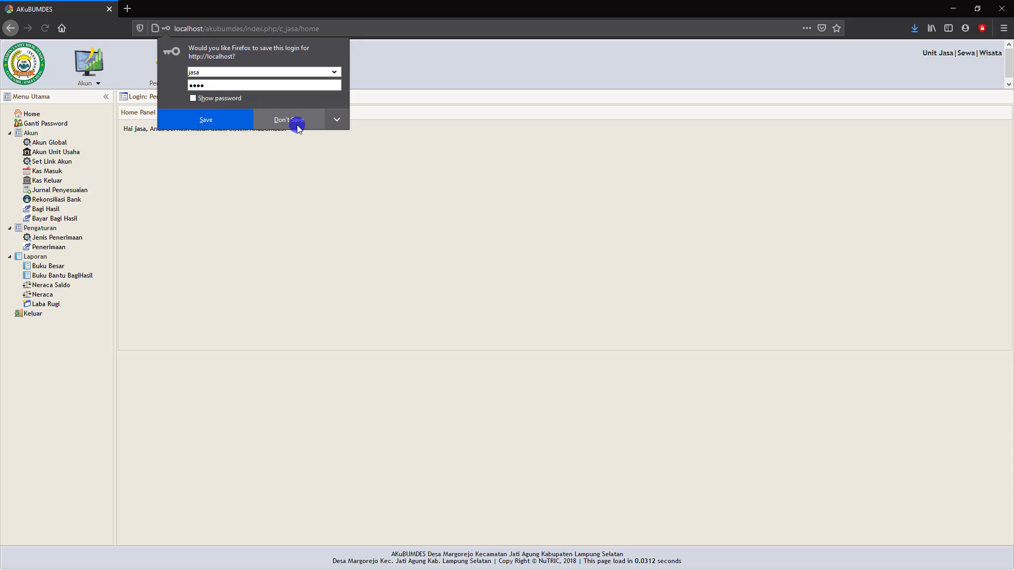
pyautogui.click(295, 121)
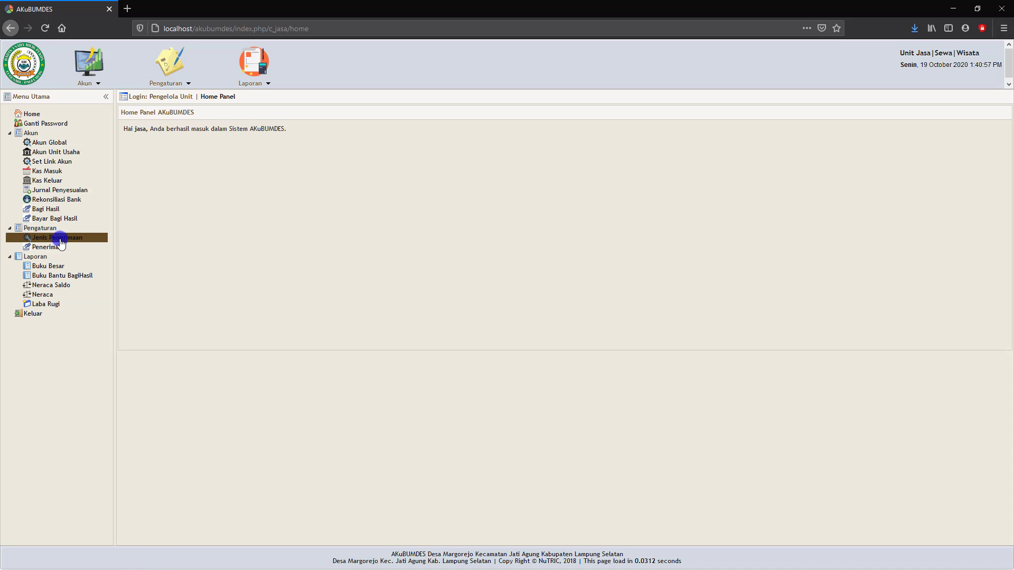
pyautogui.click(61, 242)
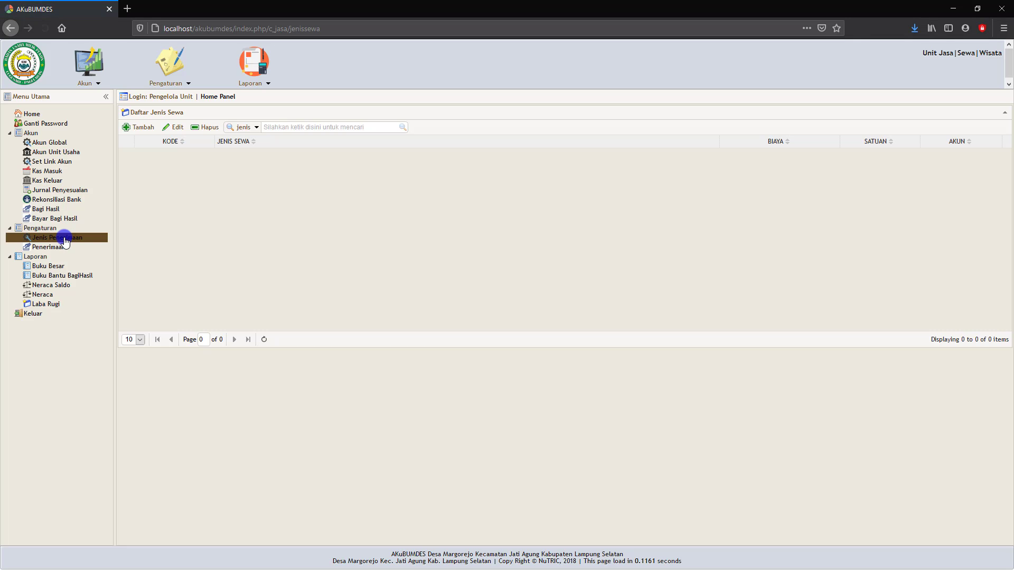
pyautogui.click(50, 247)
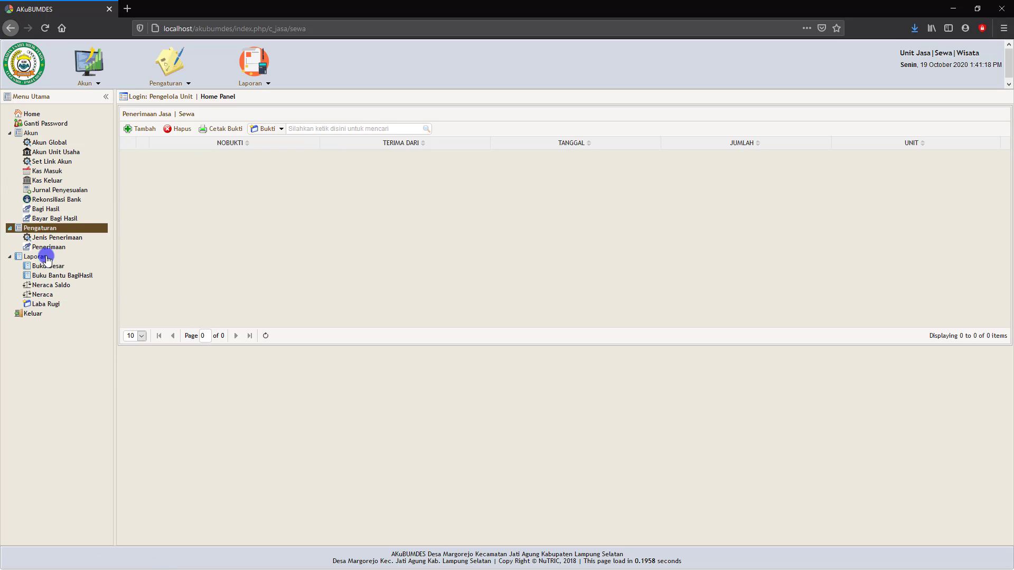
# - Enter the savings unit's username and password to sign in to Unit Layanan Keuangan, declining Firefox's save-login prompt
pyautogui.click(33, 315)
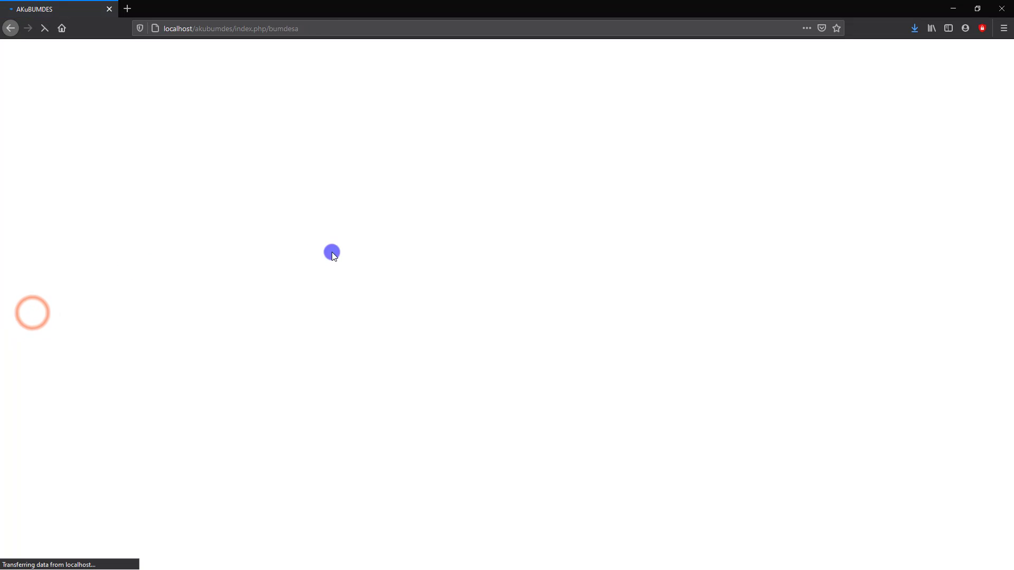
pyautogui.click(498, 303)
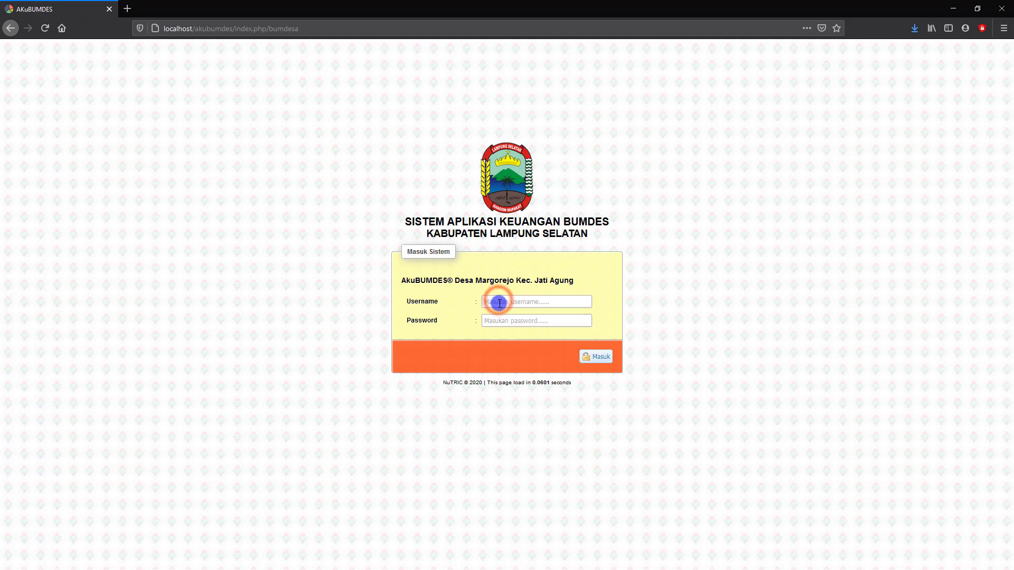
pyautogui.write('simp')
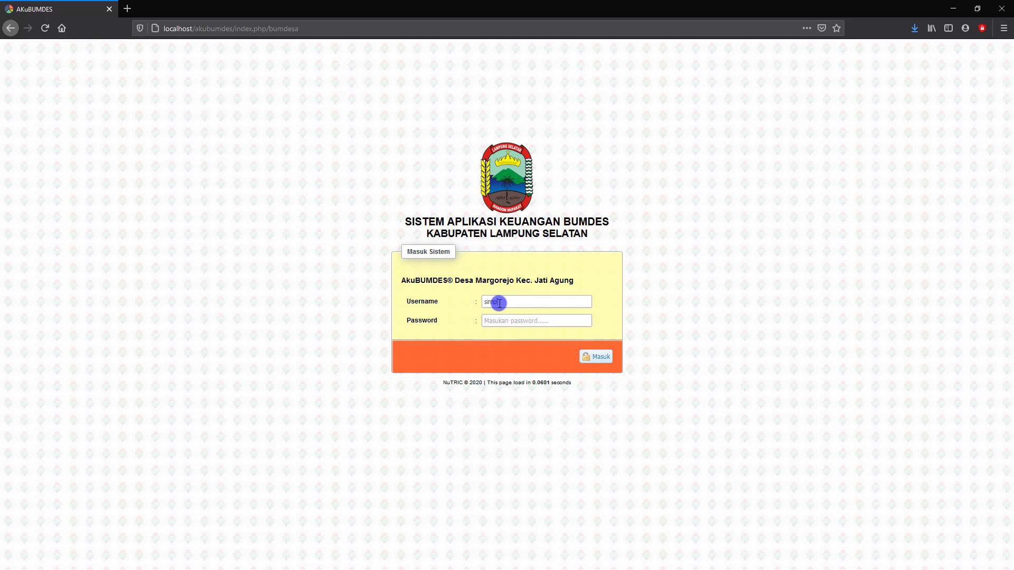
pyautogui.write('in')
pyautogui.click(498, 322)
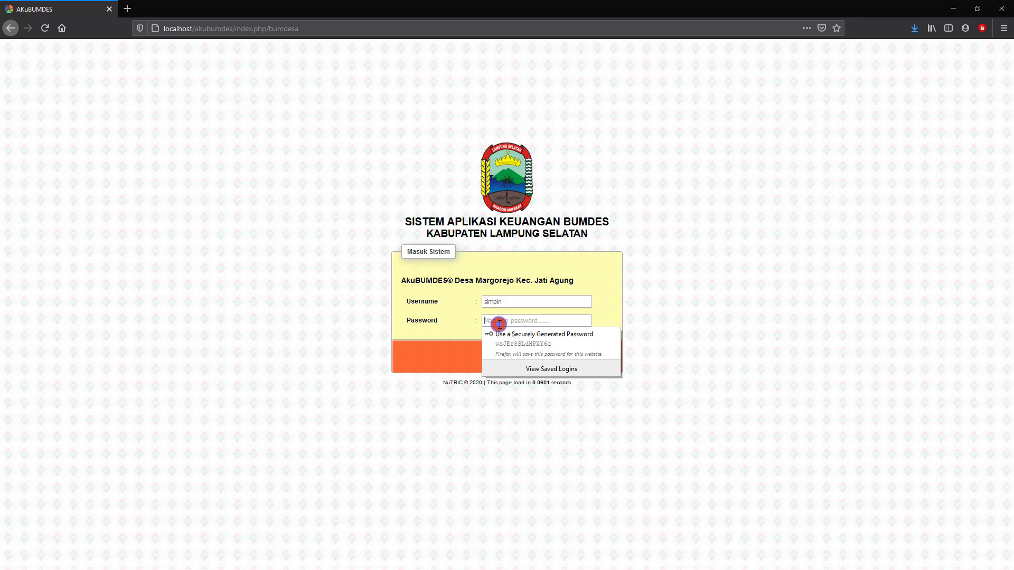
pyautogui.write('si')
pyautogui.press('Return')
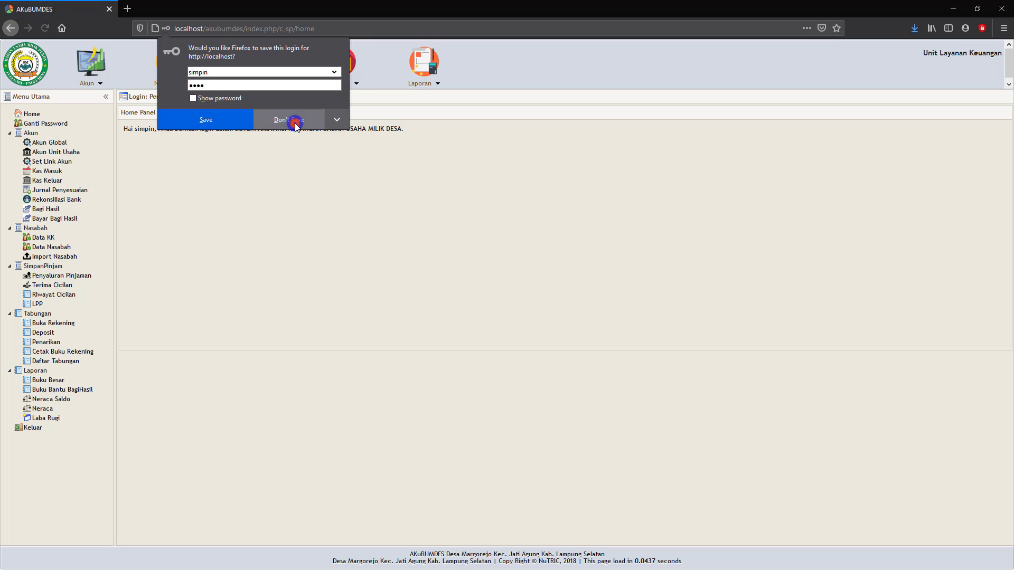
pyautogui.click(296, 124)
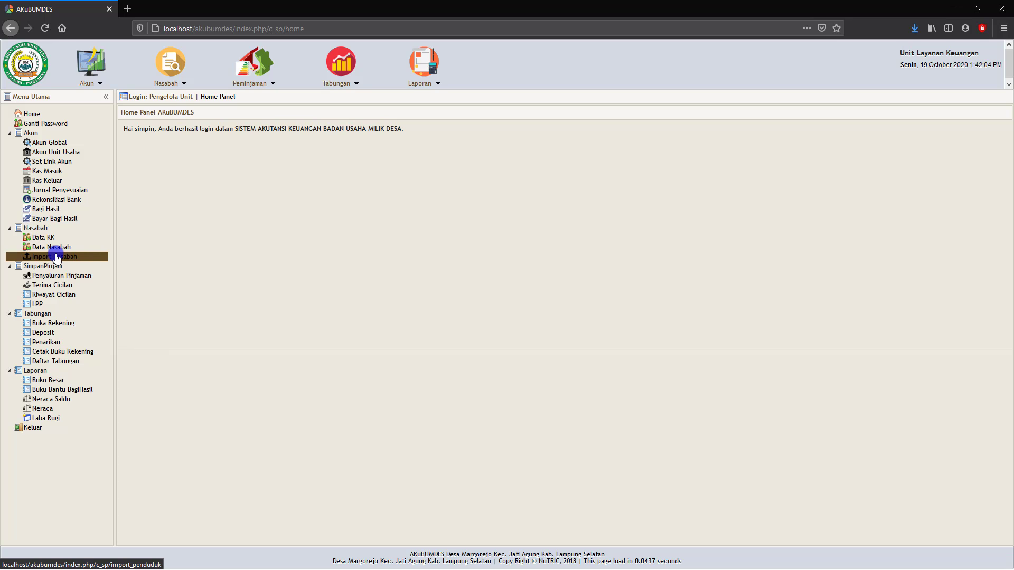
# - Open the Data KK list and expand the family record to show its members
pyautogui.click(56, 257)
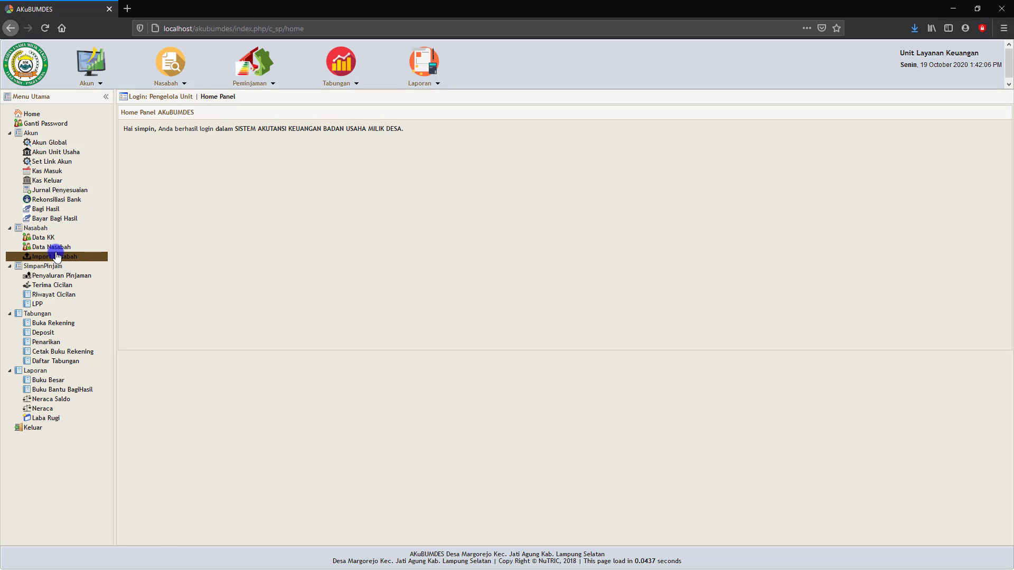
pyautogui.click(44, 239)
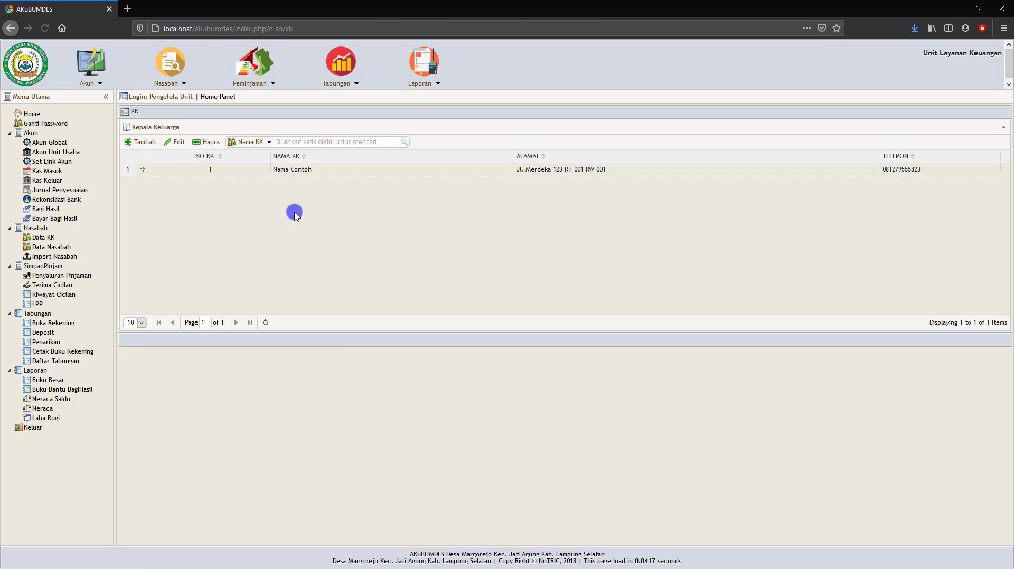
pyautogui.click(142, 169)
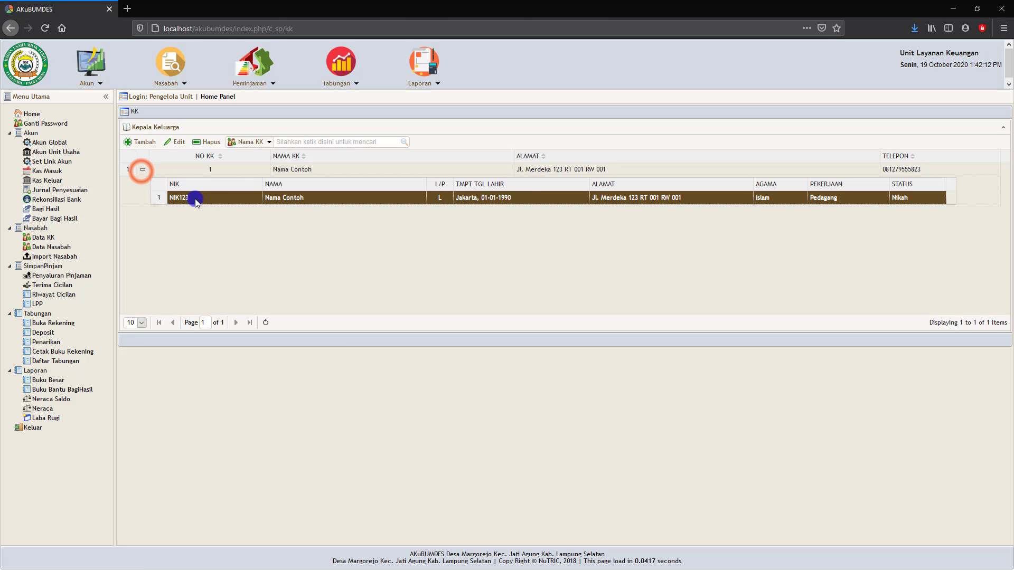
# - Open Data Nasabah and open then cancel the new-customer form
pyautogui.click(47, 247)
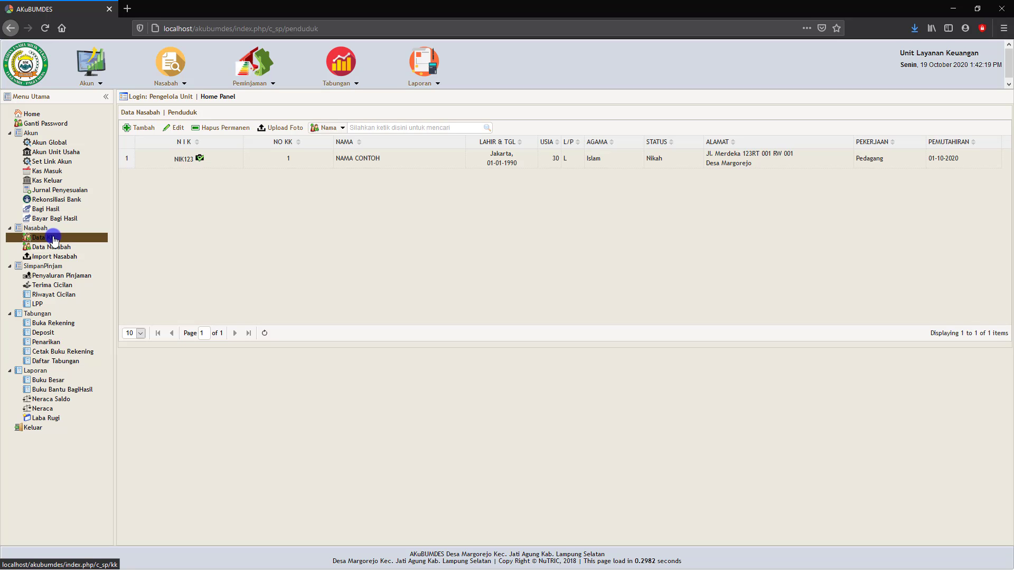
pyautogui.click(182, 158)
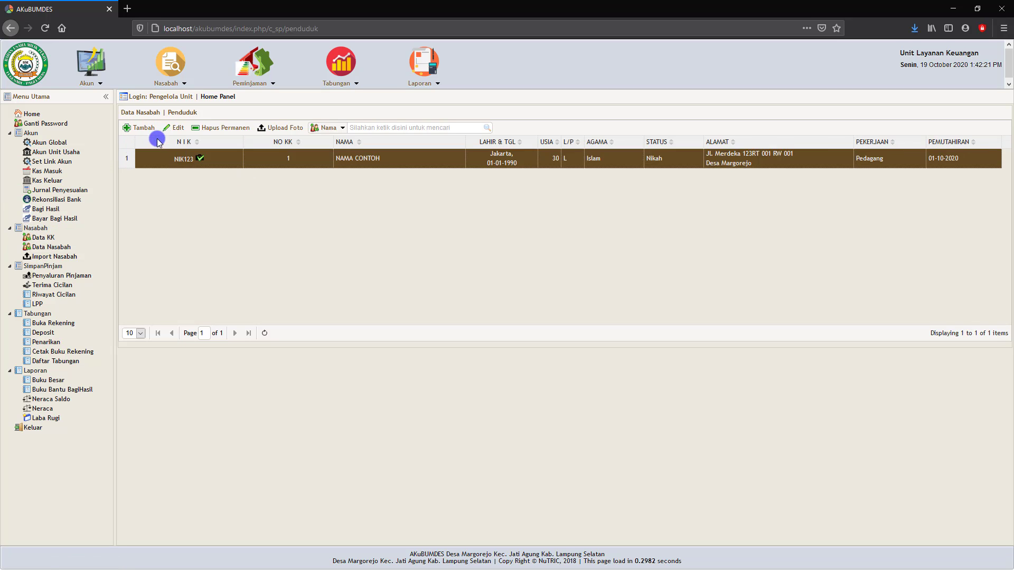
pyautogui.click(140, 127)
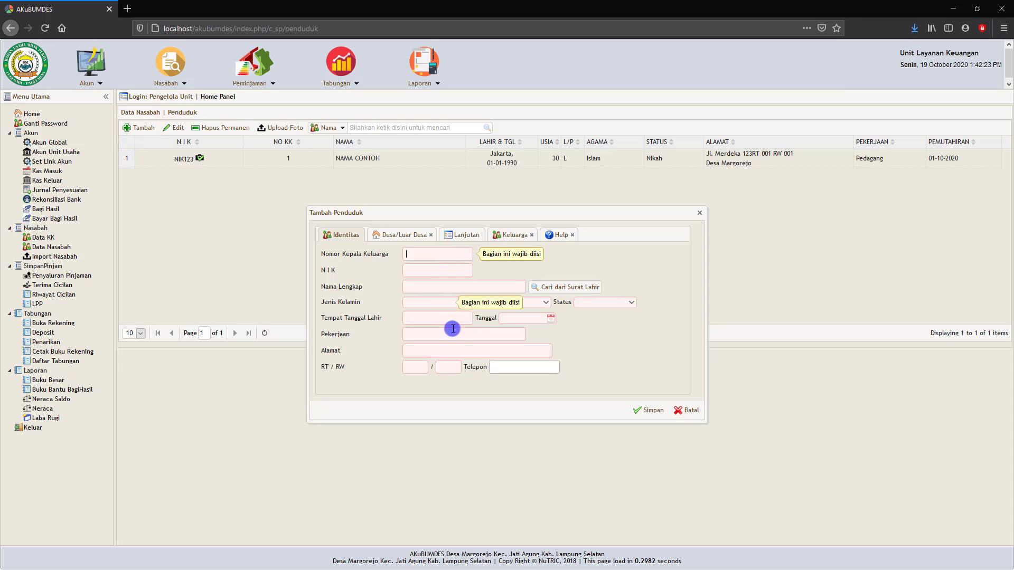
pyautogui.click(692, 410)
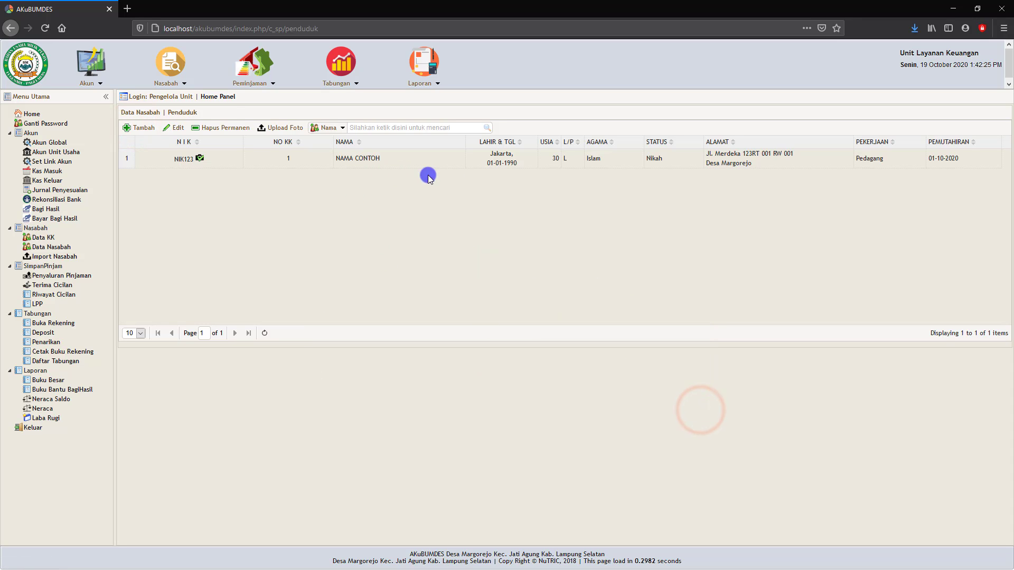
# - View and close the sample customer's attached photo
pyautogui.click(655, 167)
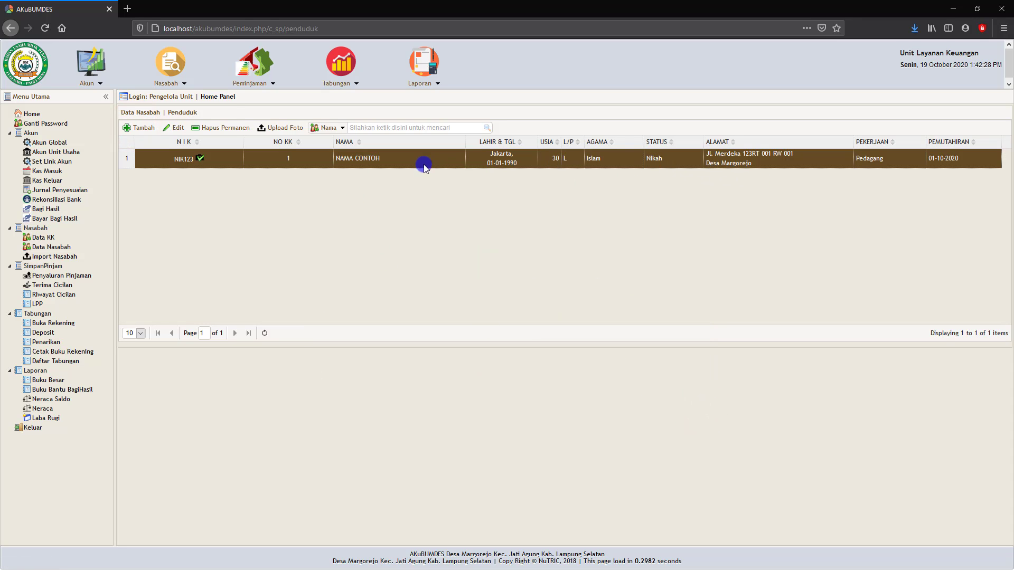
pyautogui.click(199, 159)
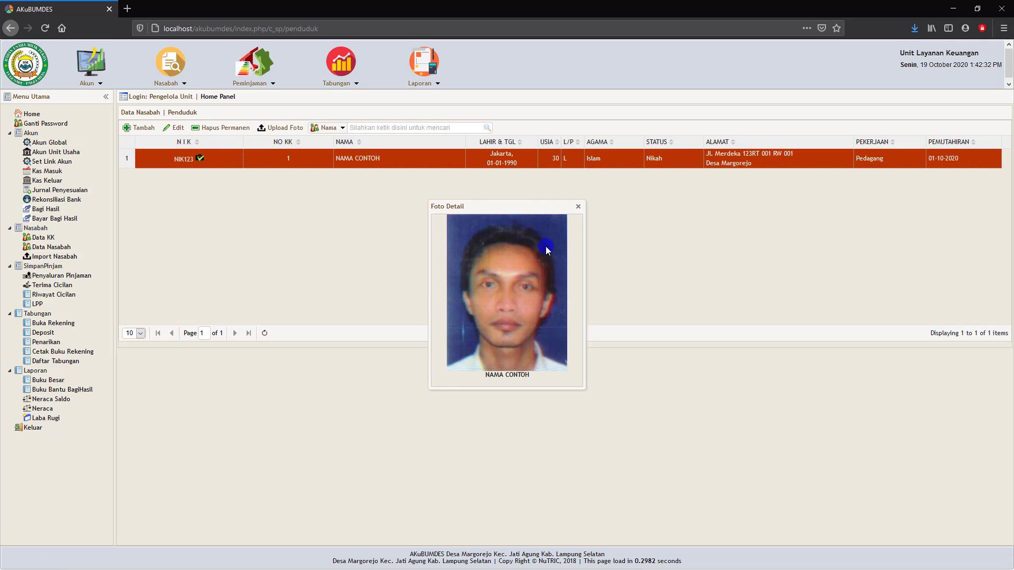
pyautogui.click(579, 211)
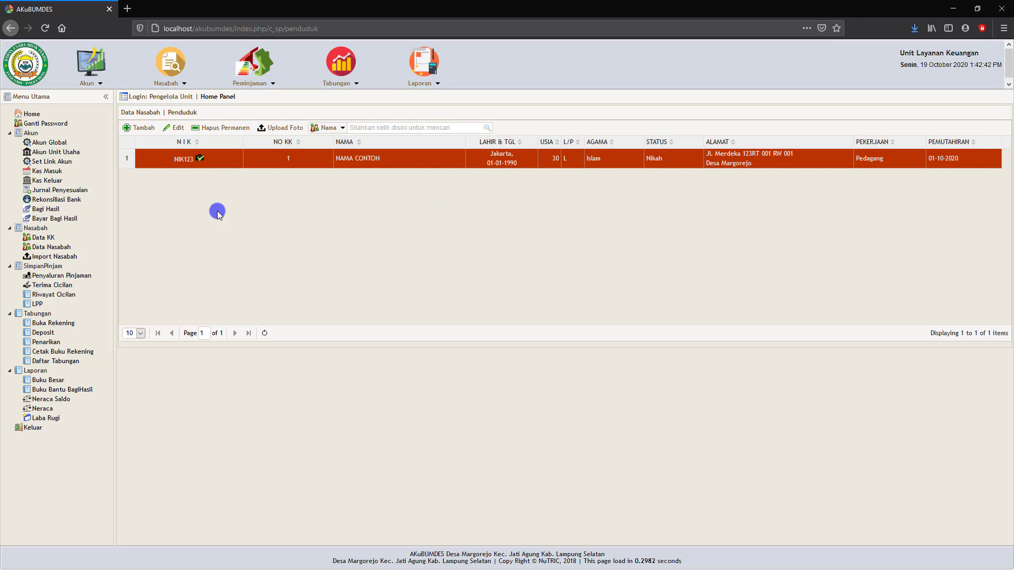
# - Print and review the installment card for the 10,000,000, 18-month loan, then close the PDF
pyautogui.click(54, 279)
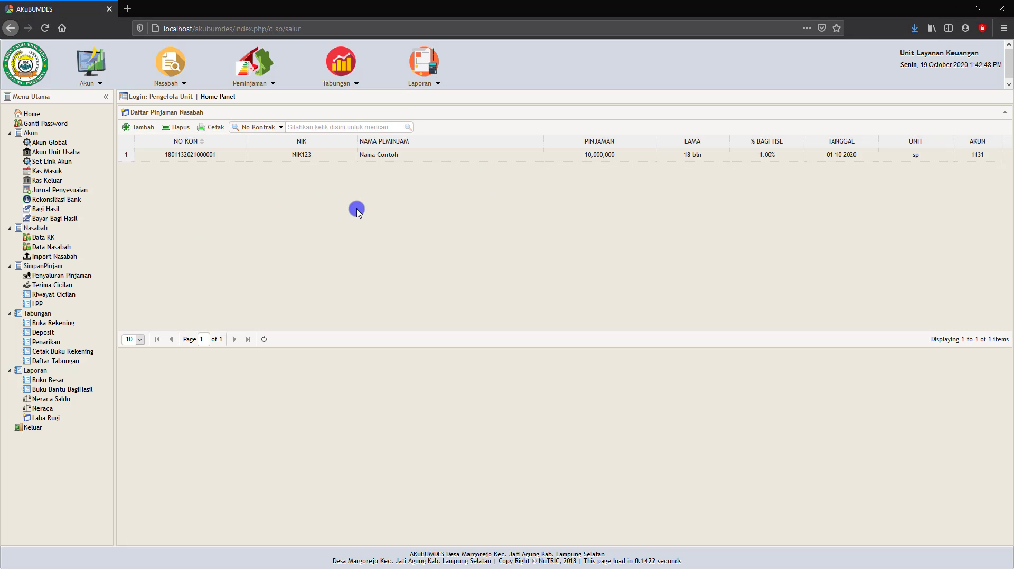
pyautogui.click(231, 157)
pyautogui.click(191, 154)
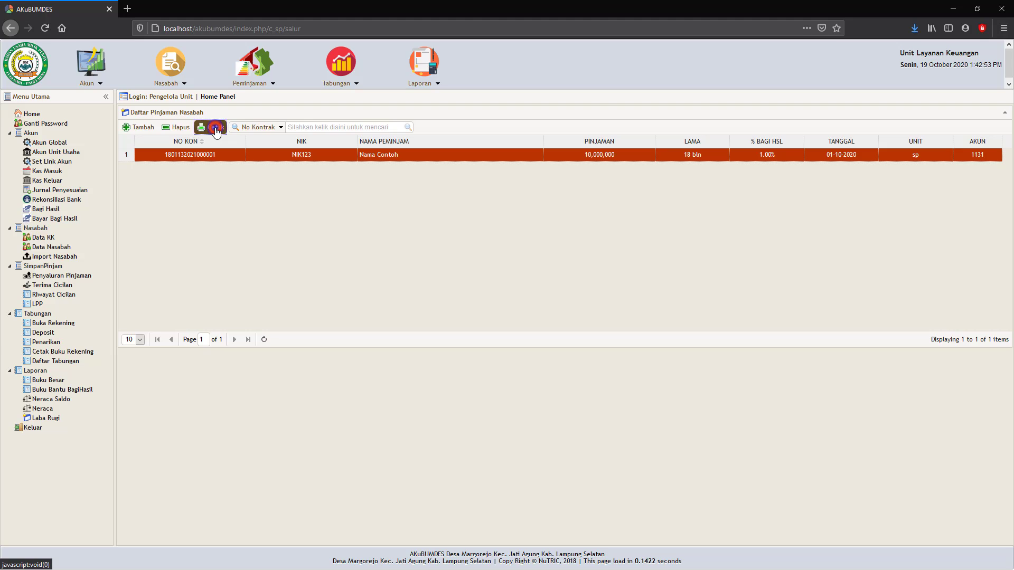
pyautogui.click(215, 129)
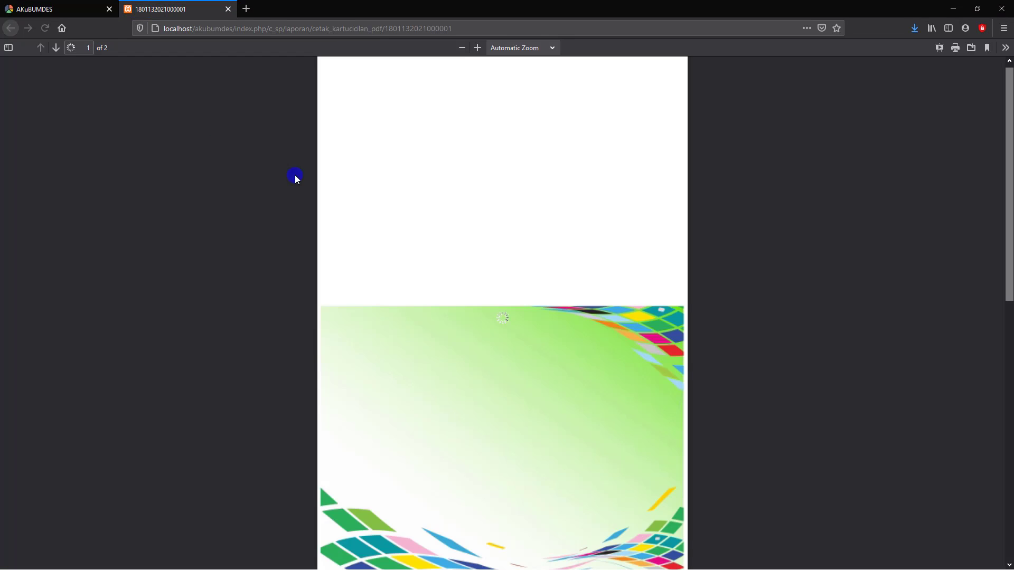
pyautogui.scroll(-4, 593, 258)
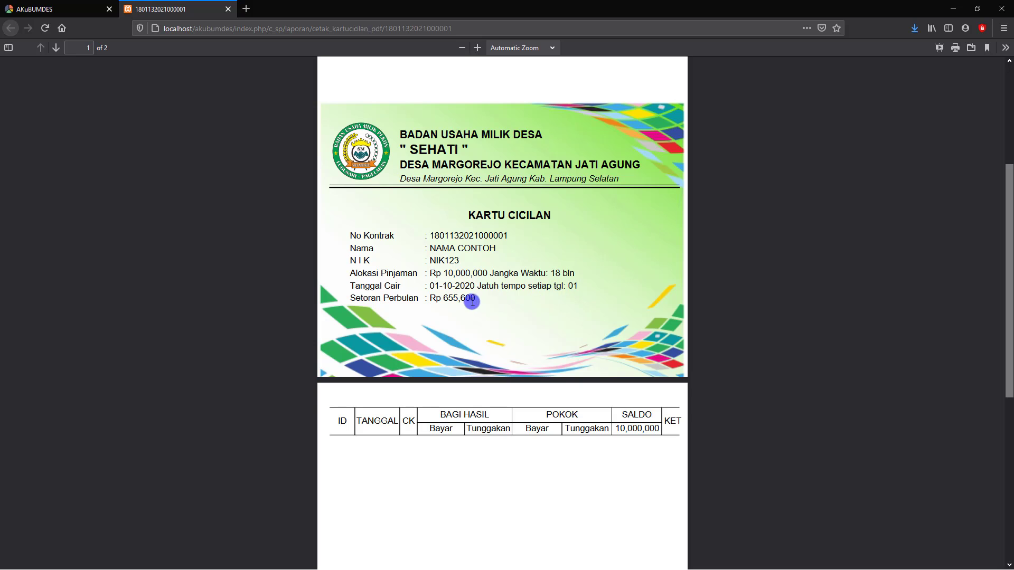
pyautogui.scroll(-5, 466, 312)
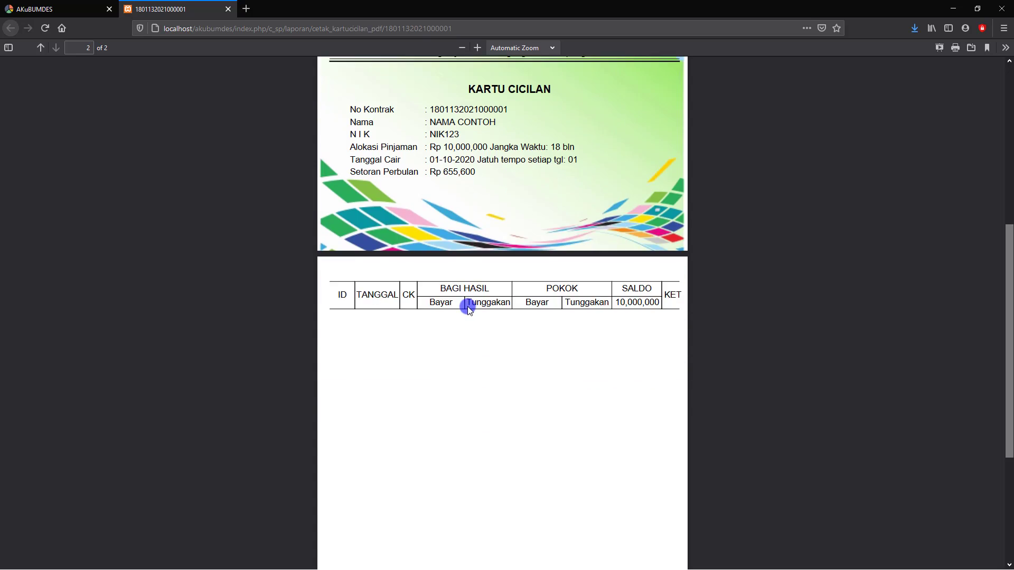
pyautogui.scroll(4, 502, 201)
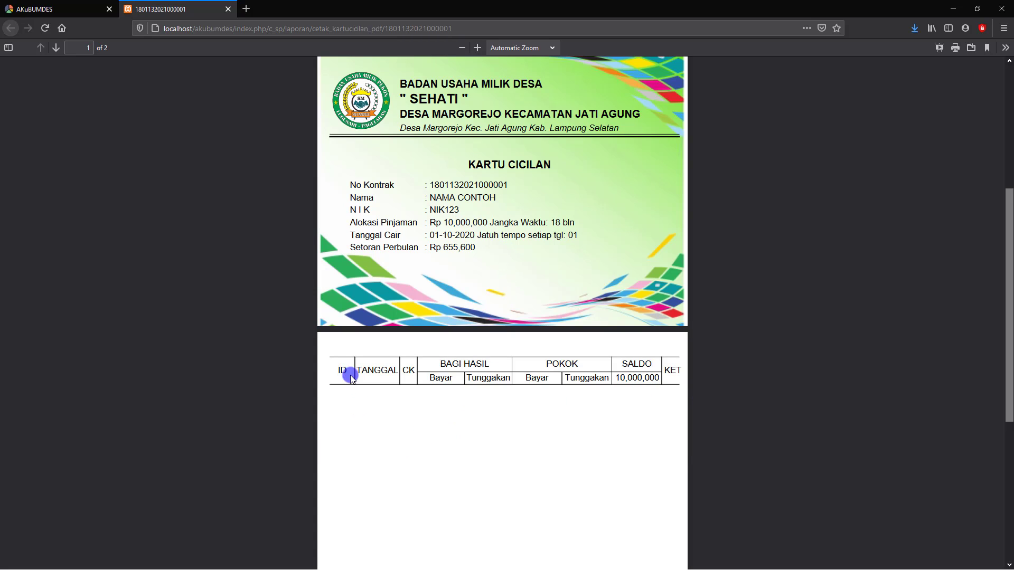
pyautogui.scroll(4, 350, 375)
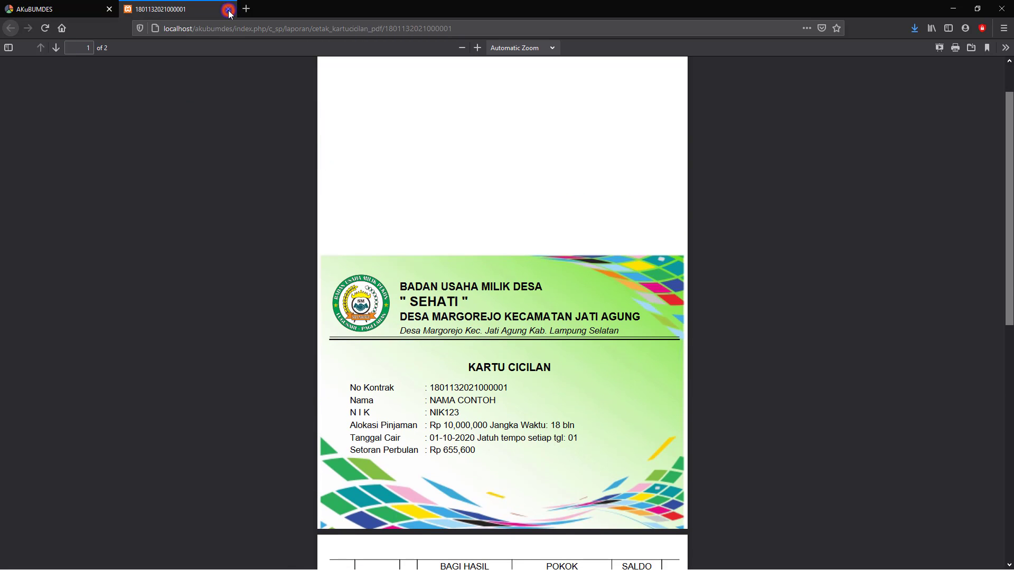
pyautogui.click(228, 10)
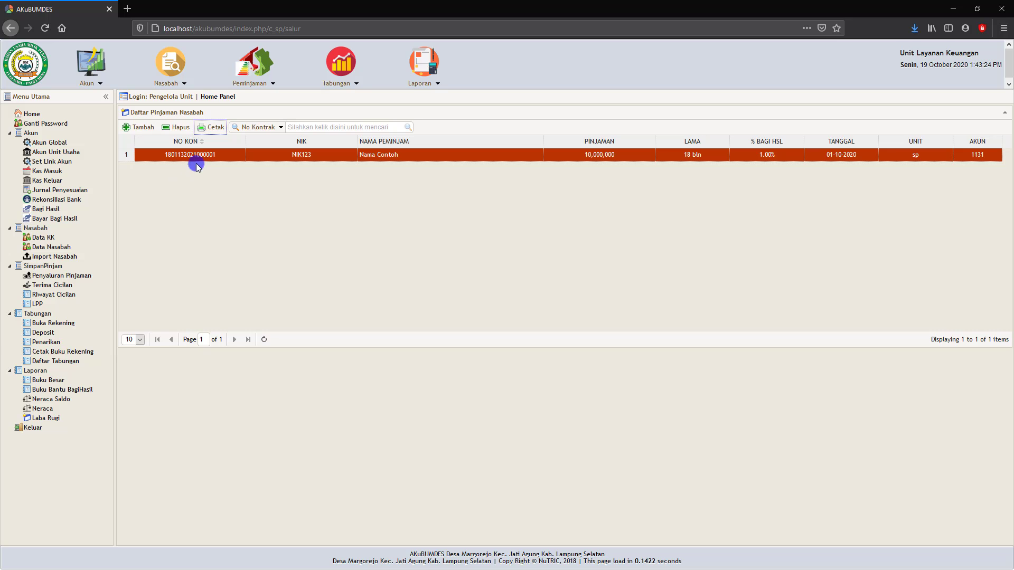
# - Print the receipt for the 655,600 first installment paid 19-10-2020, then close it
pyautogui.click(53, 287)
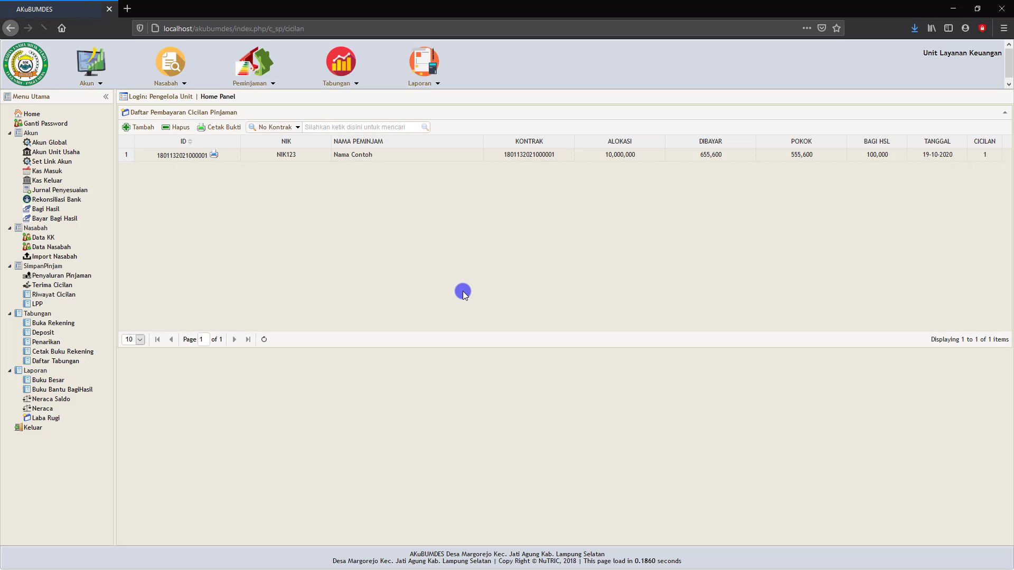
pyautogui.click(337, 155)
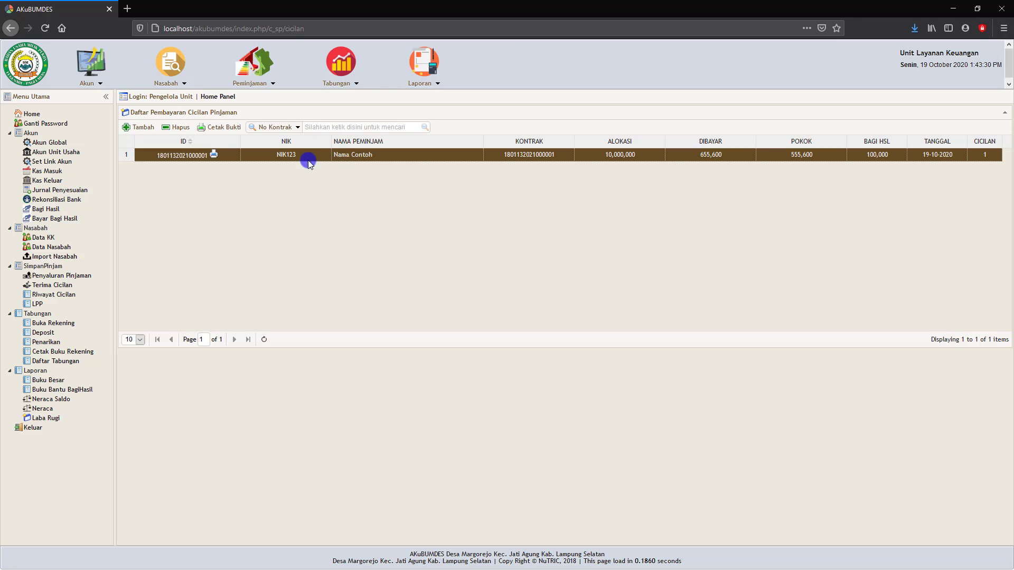
pyautogui.click(190, 156)
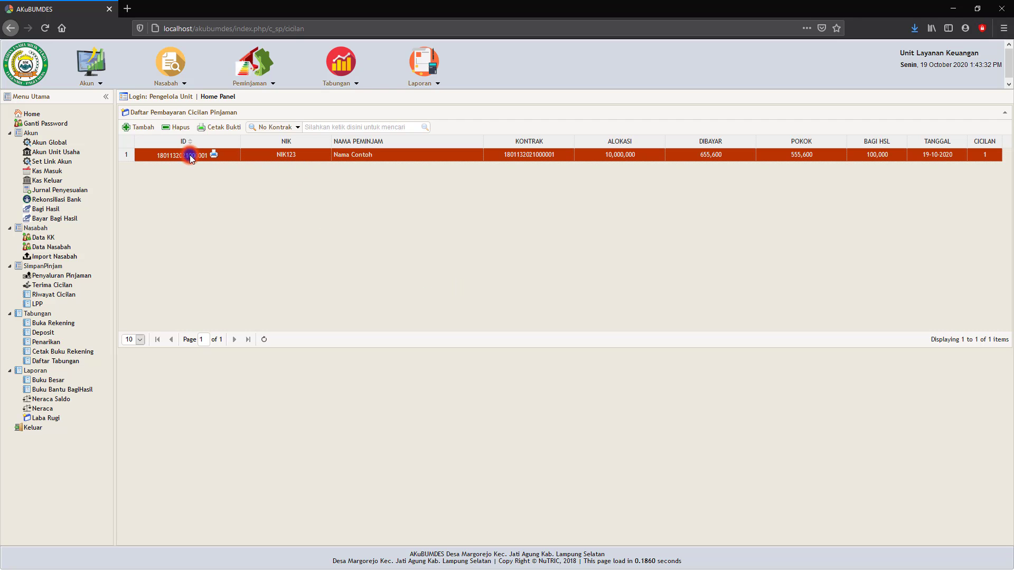
pyautogui.click(226, 128)
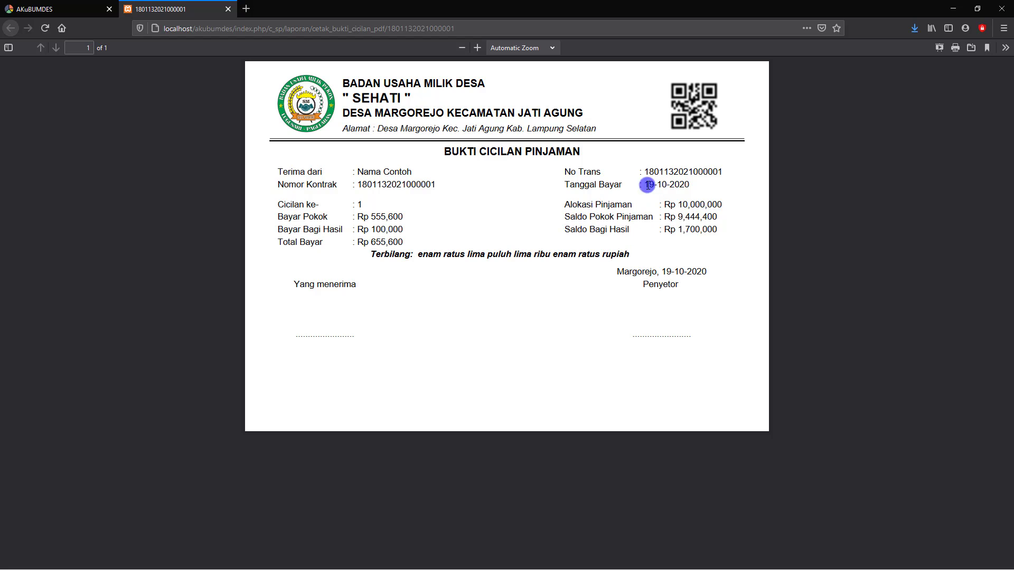
pyautogui.click(230, 10)
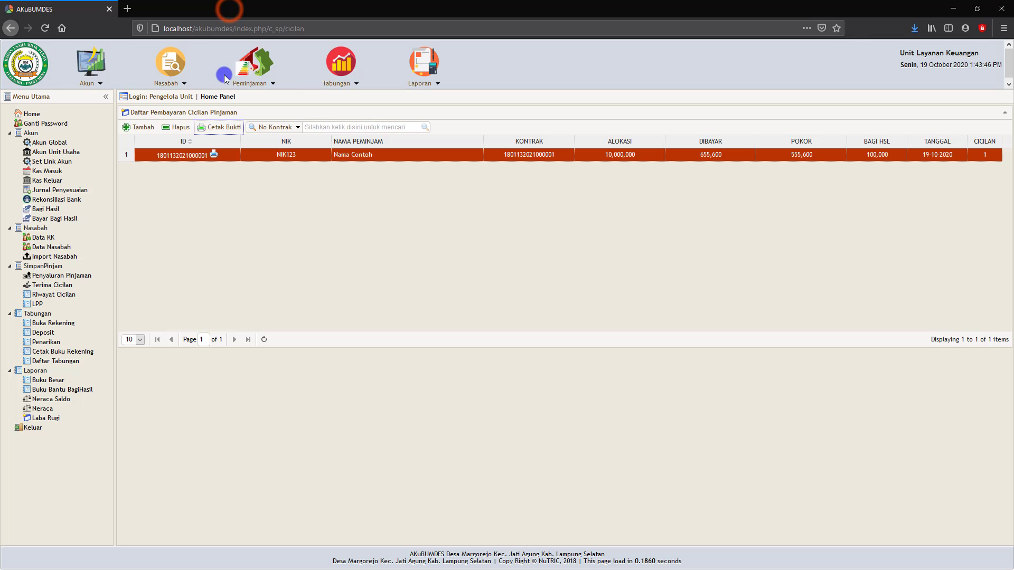
pyautogui.click(143, 128)
pyautogui.click(509, 228)
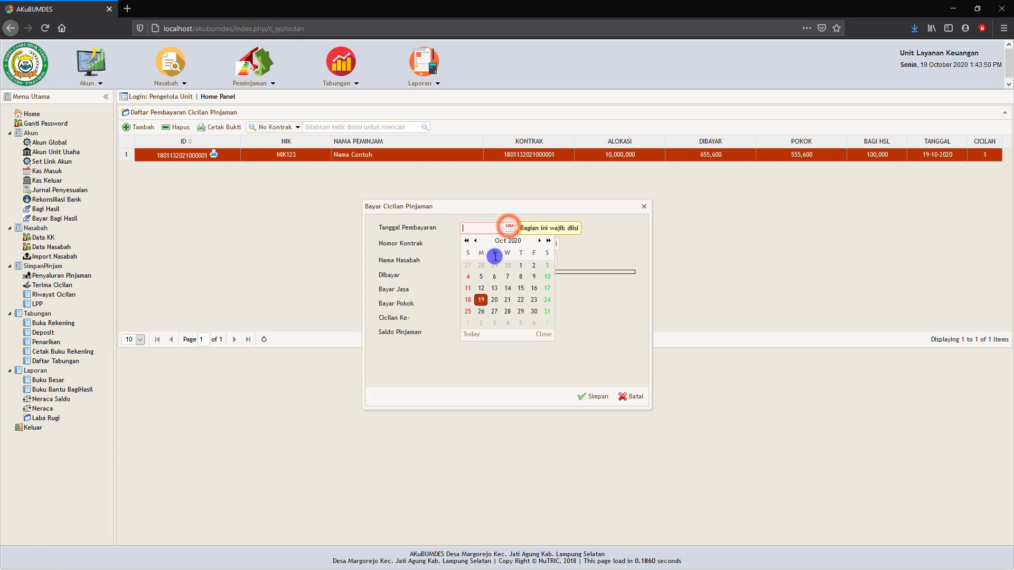
pyautogui.click(480, 295)
pyautogui.click(551, 244)
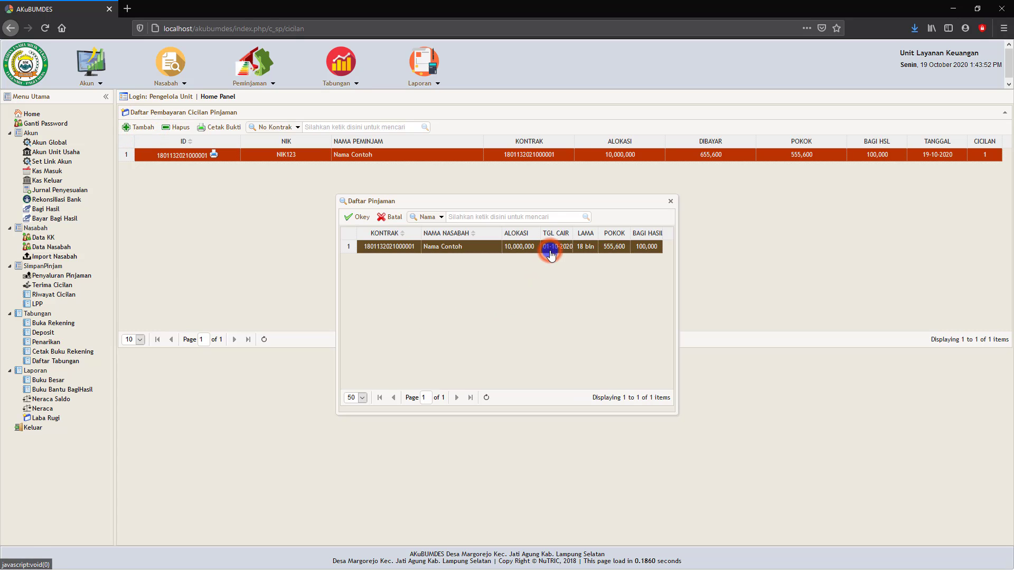
pyautogui.click(415, 248)
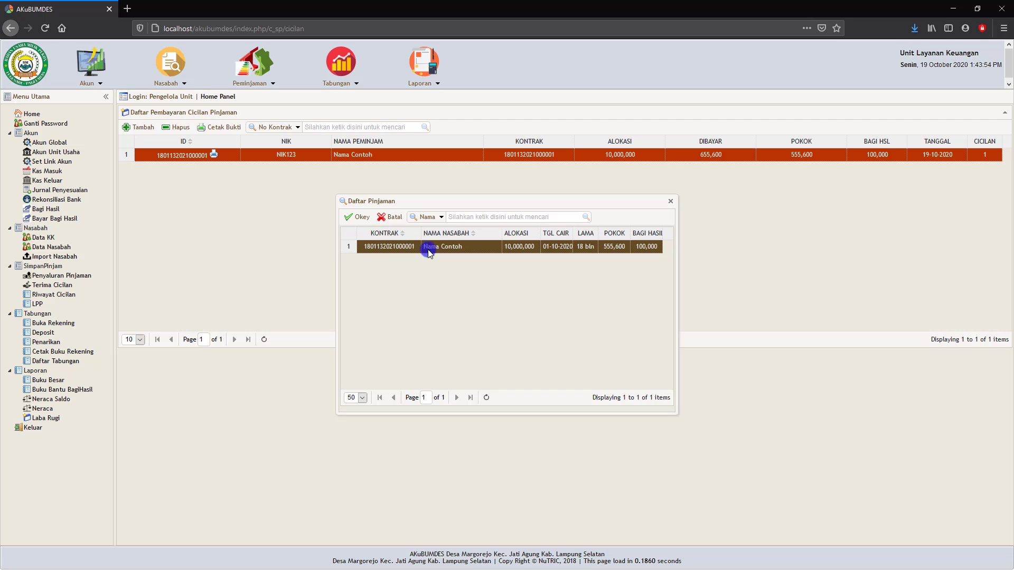
pyautogui.click(442, 217)
pyautogui.click(454, 218)
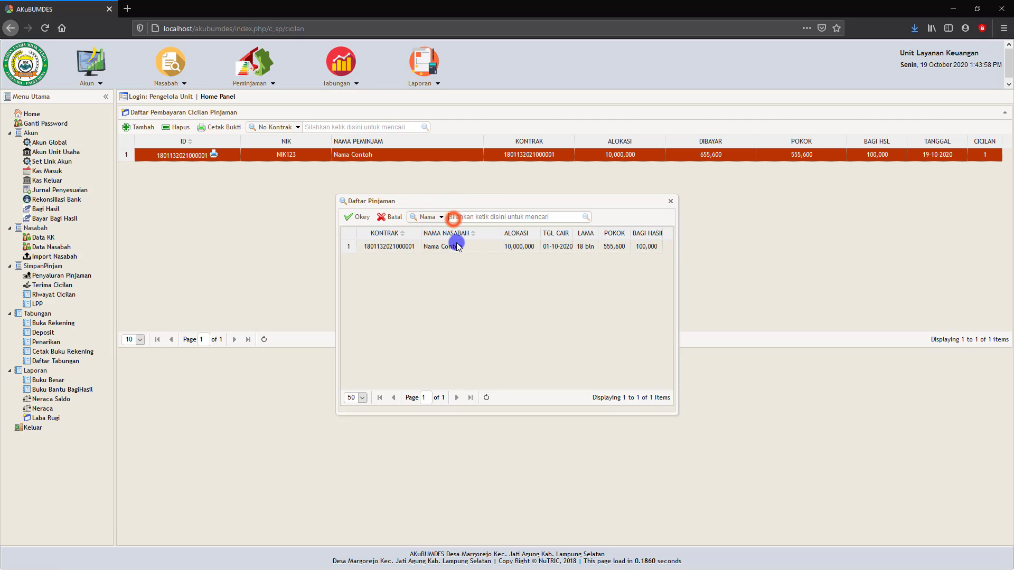
pyautogui.click(584, 216)
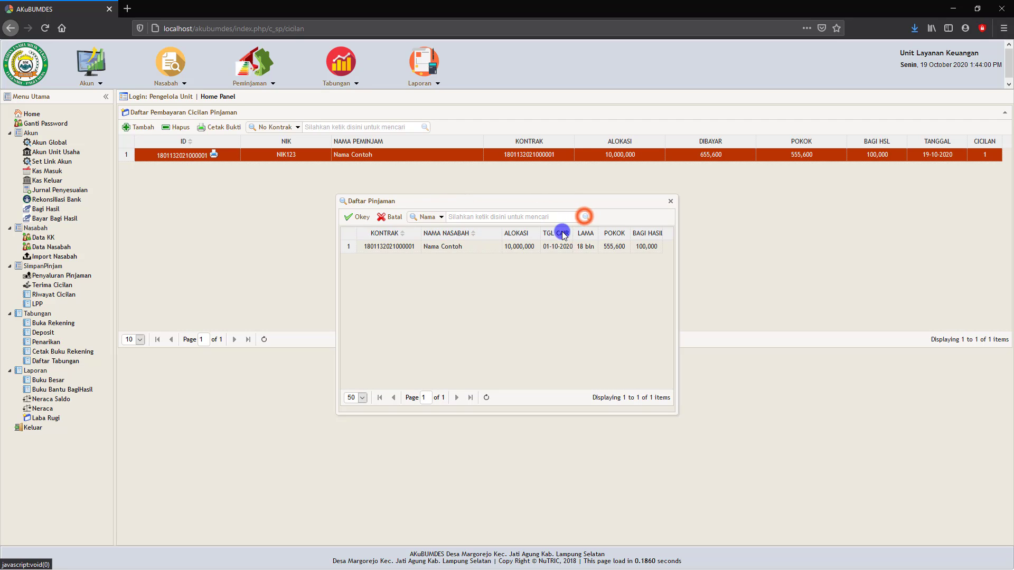
pyautogui.click(441, 249)
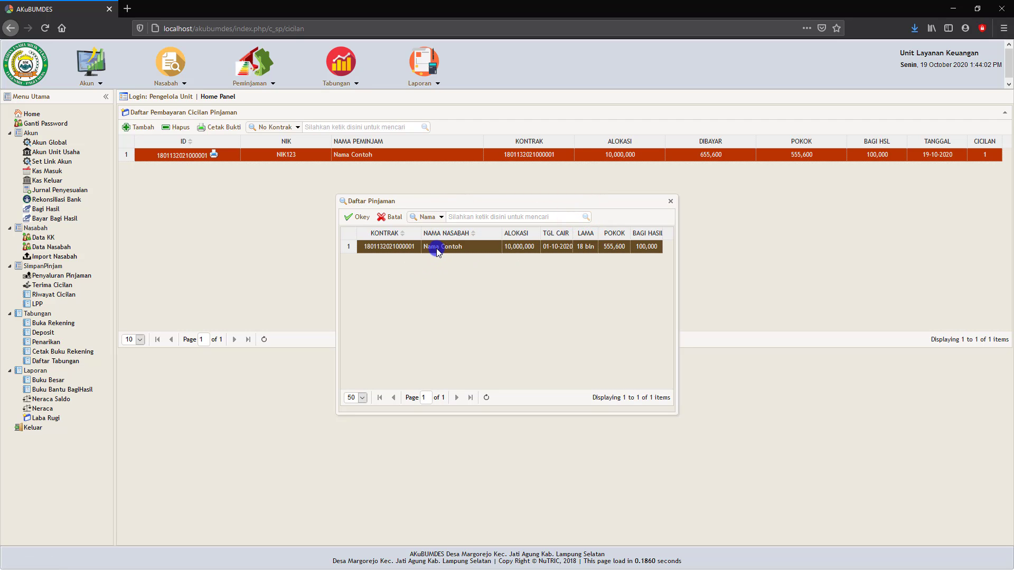
pyautogui.click(358, 217)
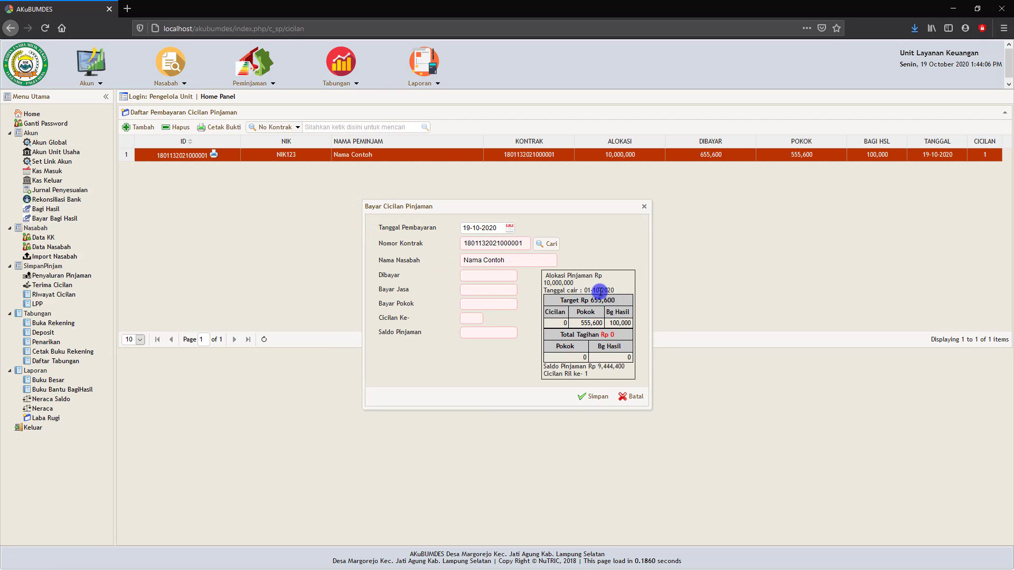
pyautogui.click(490, 276)
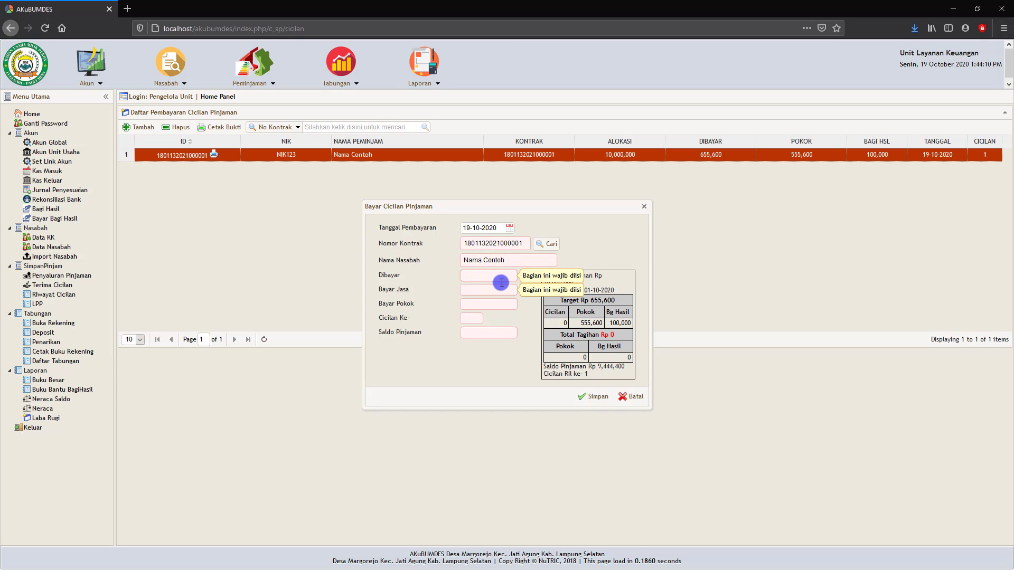
pyautogui.click(495, 271)
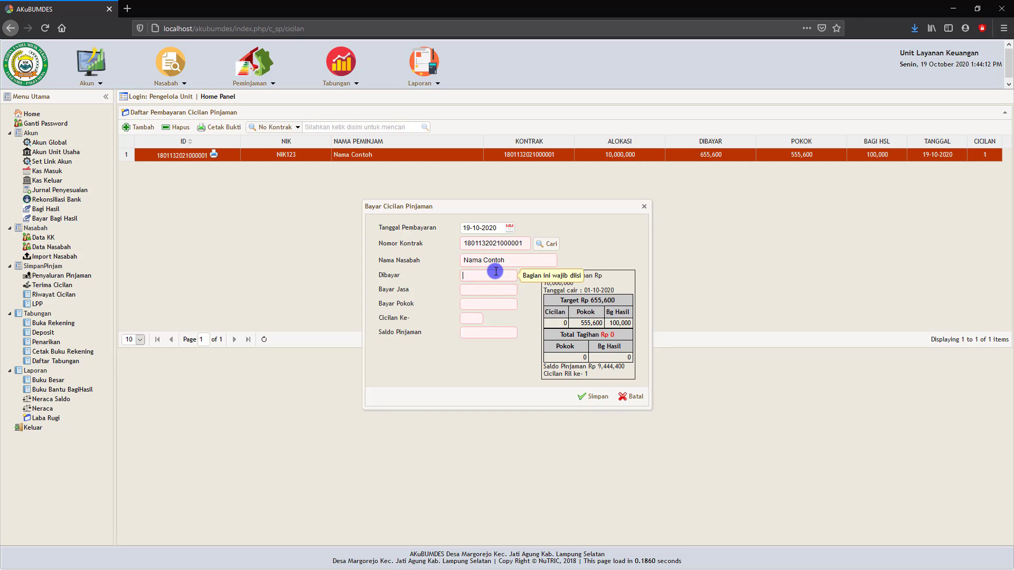
pyautogui.write('65560')
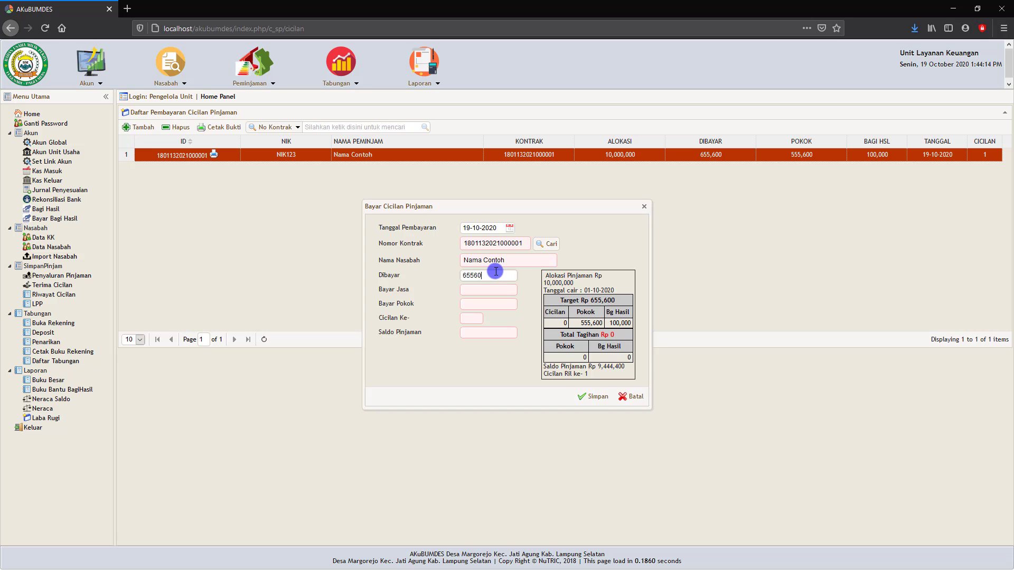
pyautogui.write('0')
pyautogui.click(535, 301)
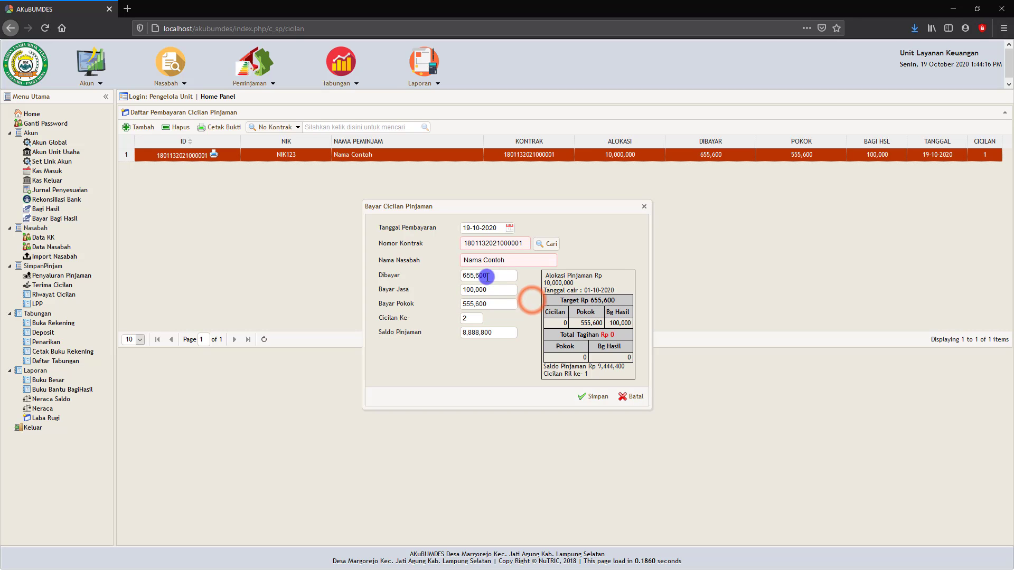
pyautogui.click(478, 228)
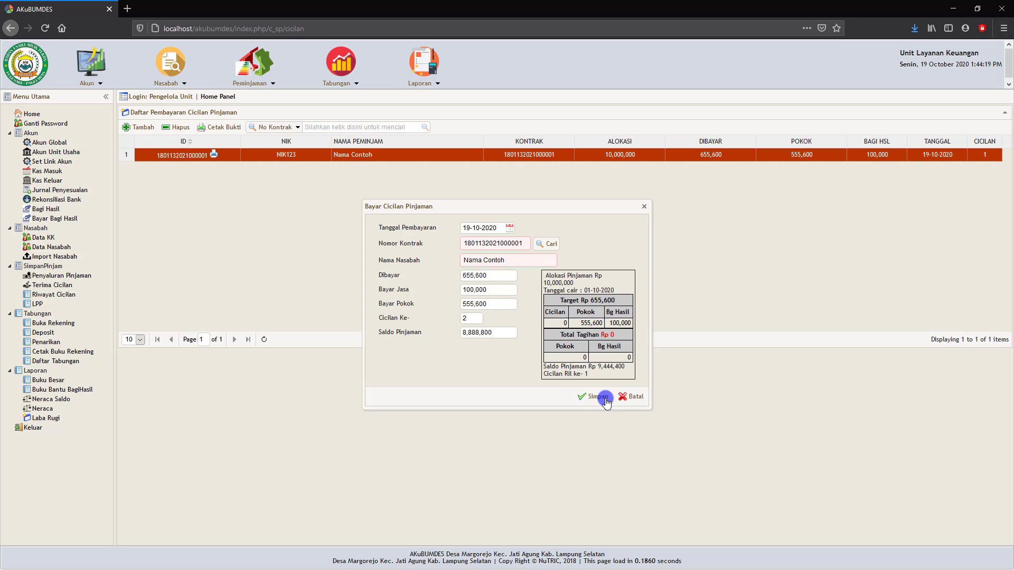
pyautogui.click(641, 399)
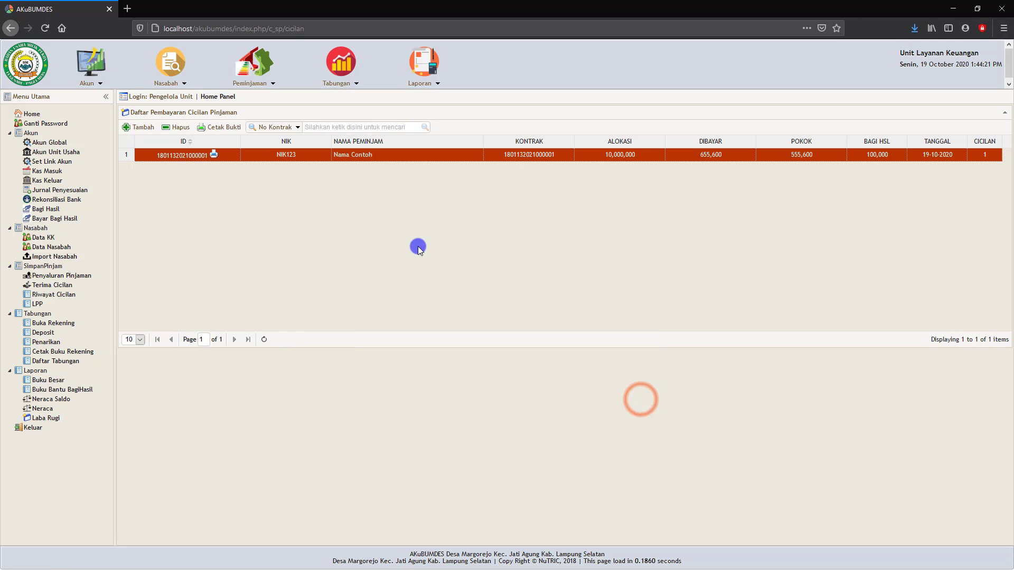
pyautogui.click(227, 128)
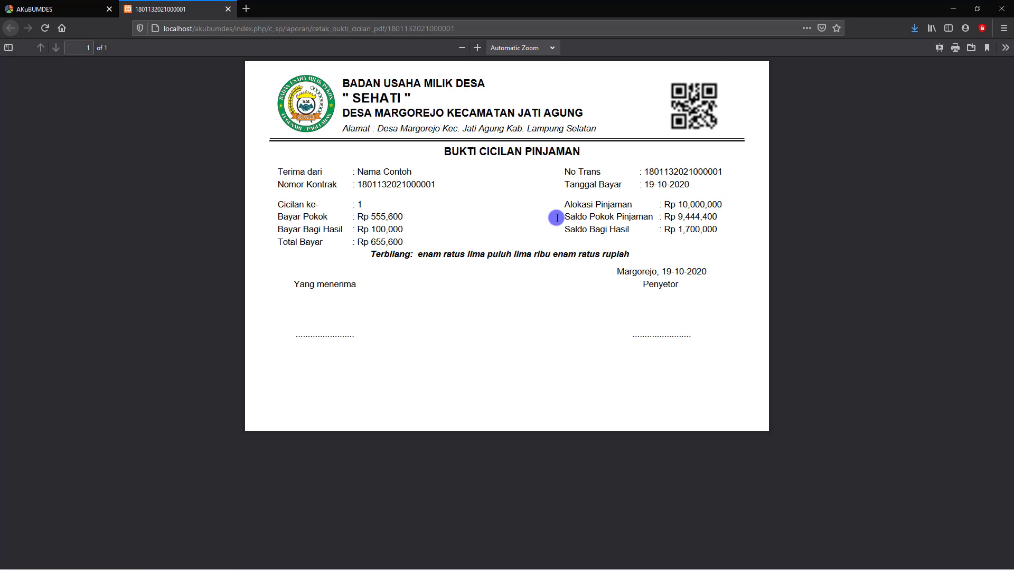
pyautogui.click(230, 9)
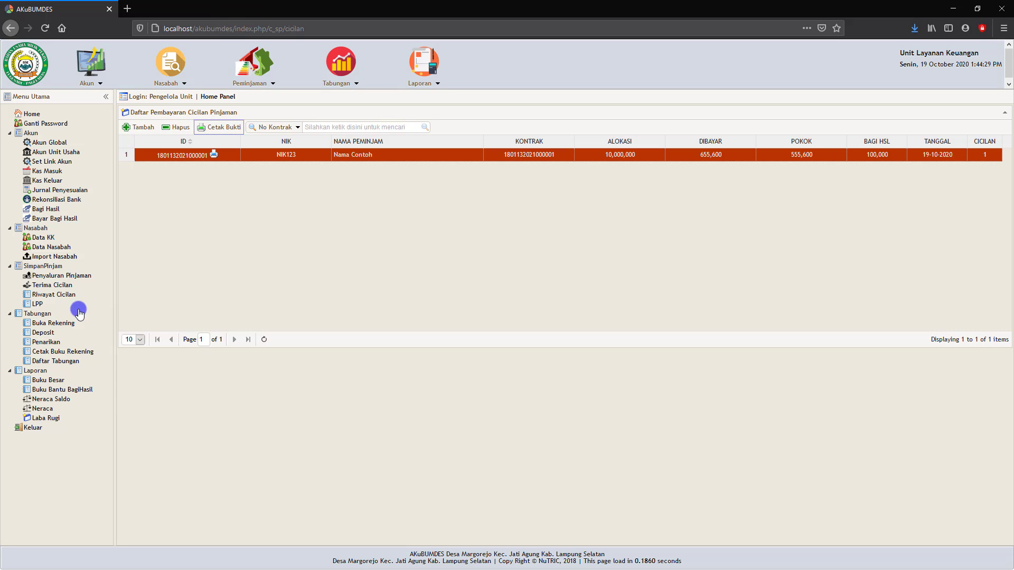
# - Show the sample loan contract's installment history (one 19-10-2020 payment, 9,444,400.00 left) and print it to PDF
pyautogui.click(56, 296)
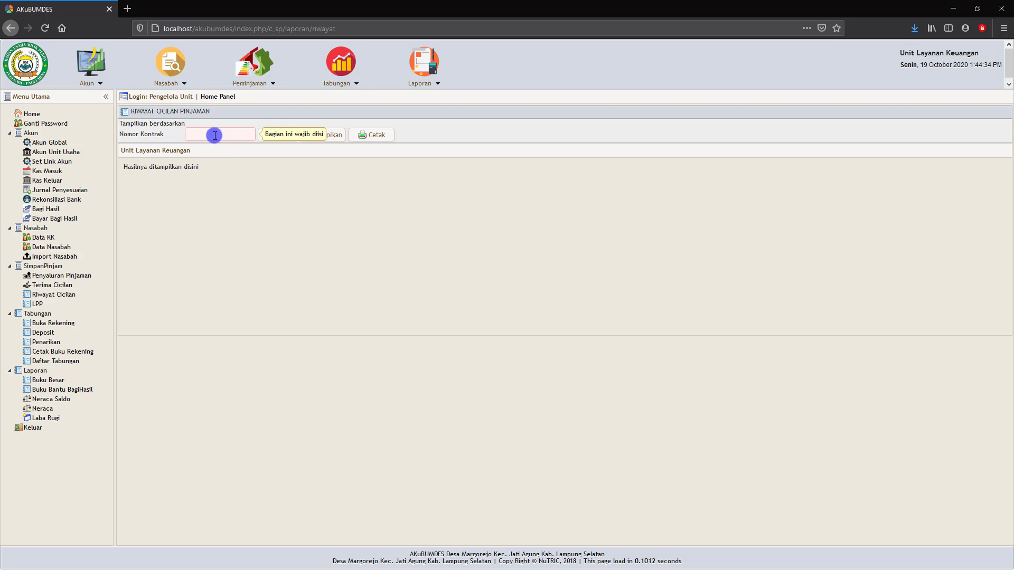
pyautogui.click(279, 135)
pyautogui.click(385, 246)
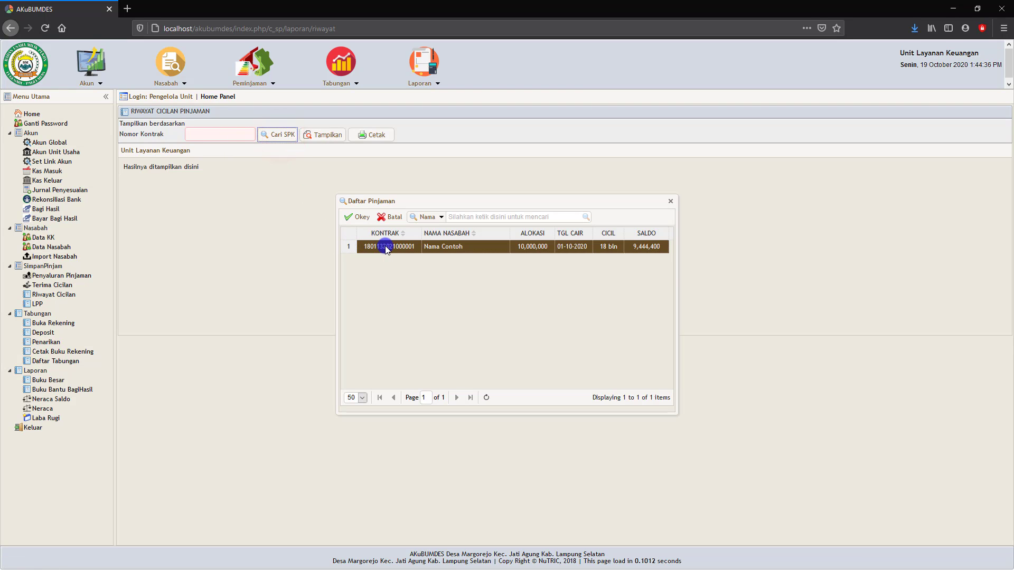
pyautogui.click(359, 218)
pyautogui.click(323, 135)
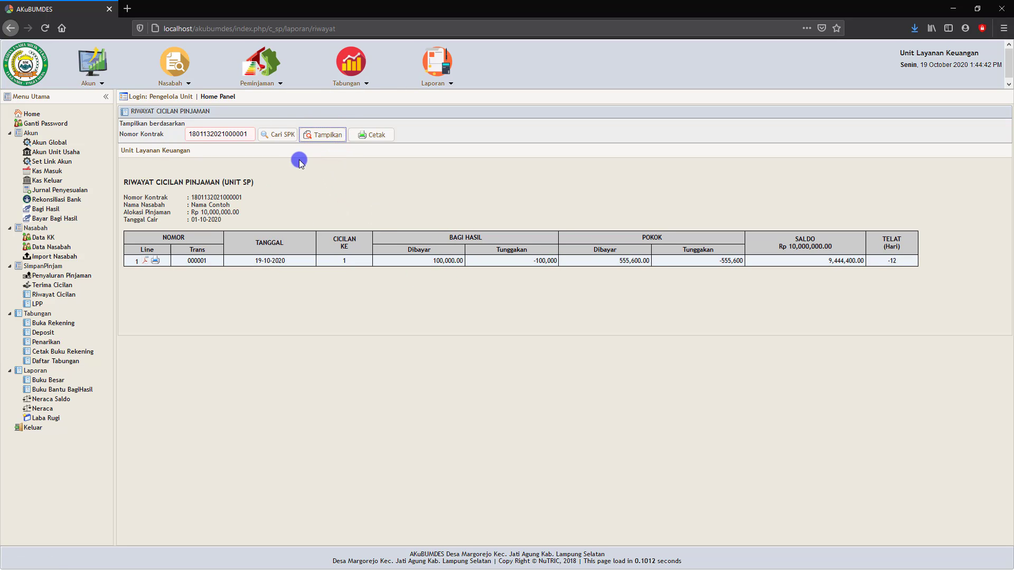
pyautogui.click(376, 136)
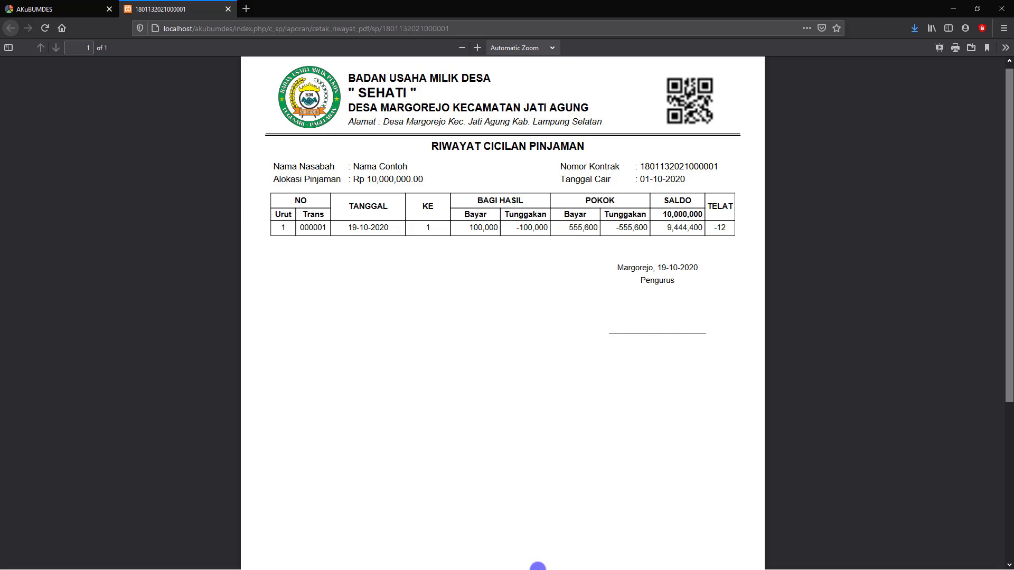
pyautogui.click(226, 9)
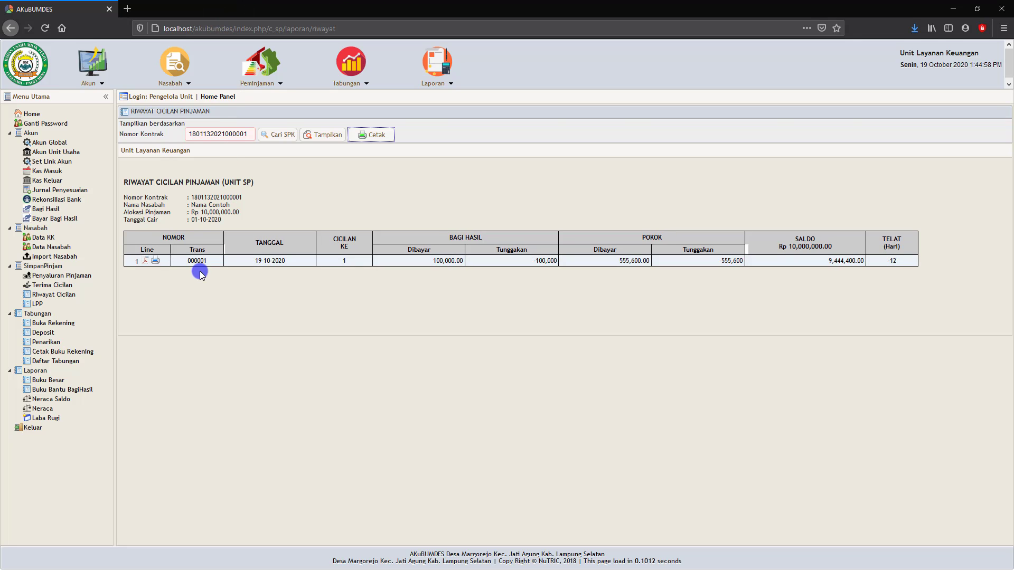
# - Display the LPP loan progress report dated 19 October 2020 and print it to PDF
pyautogui.click(38, 305)
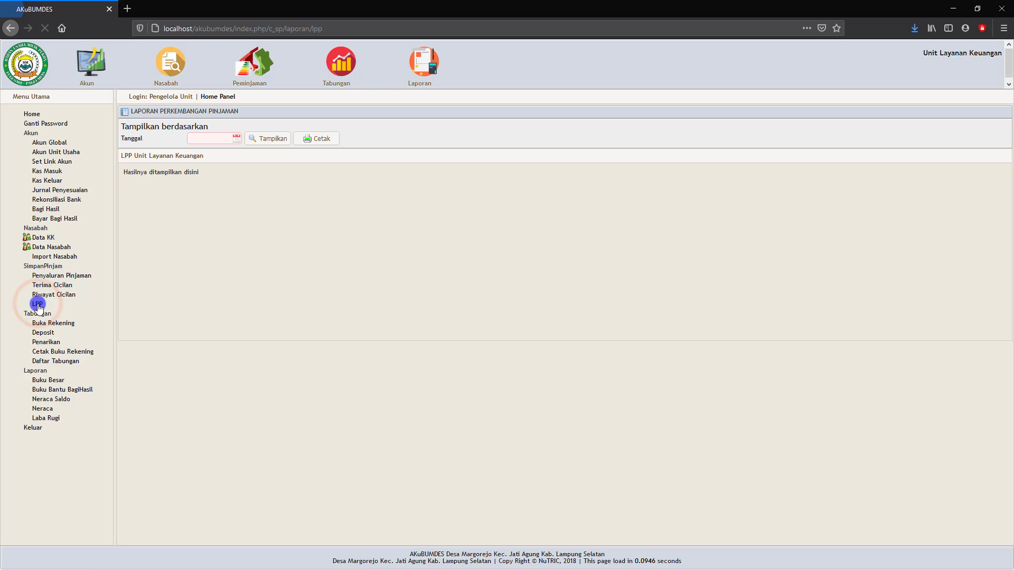
pyautogui.click(232, 140)
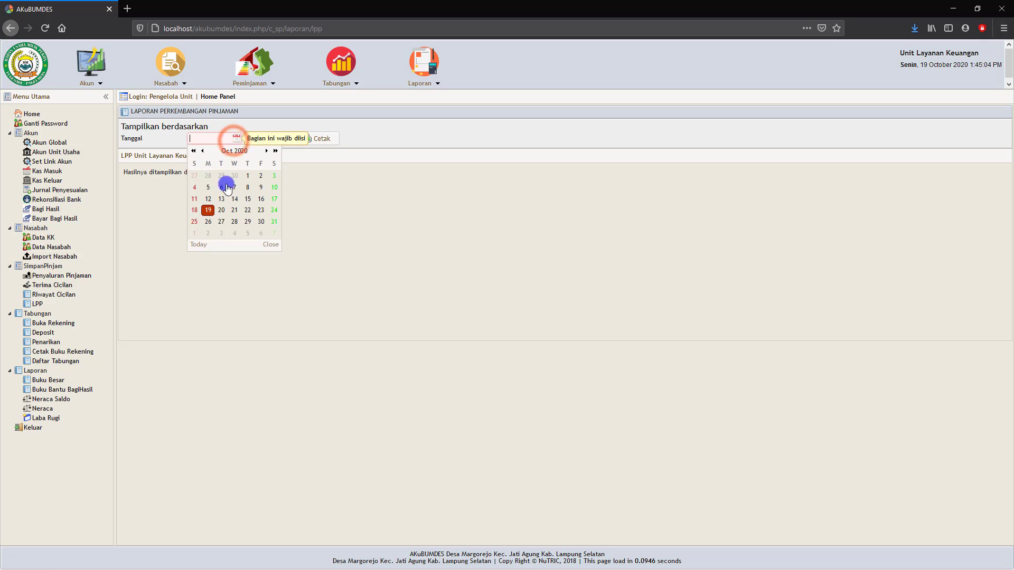
pyautogui.click(209, 212)
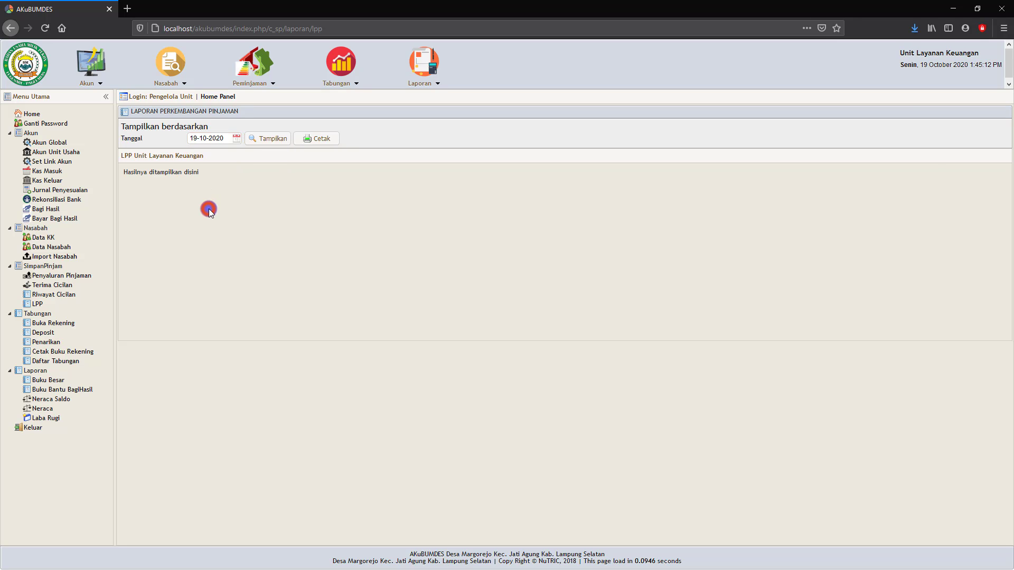
pyautogui.click(263, 137)
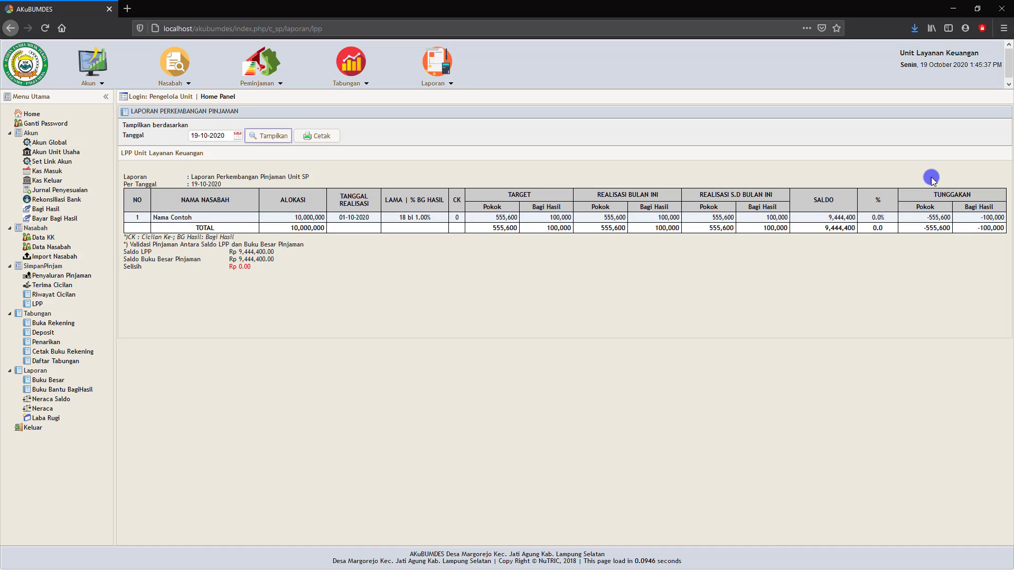
pyautogui.click(318, 137)
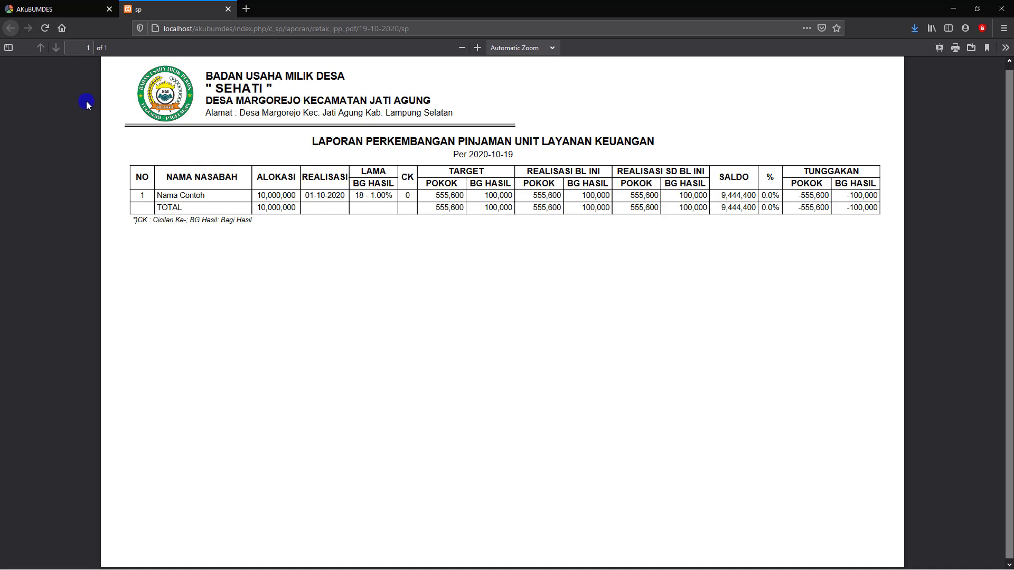
pyautogui.click(228, 9)
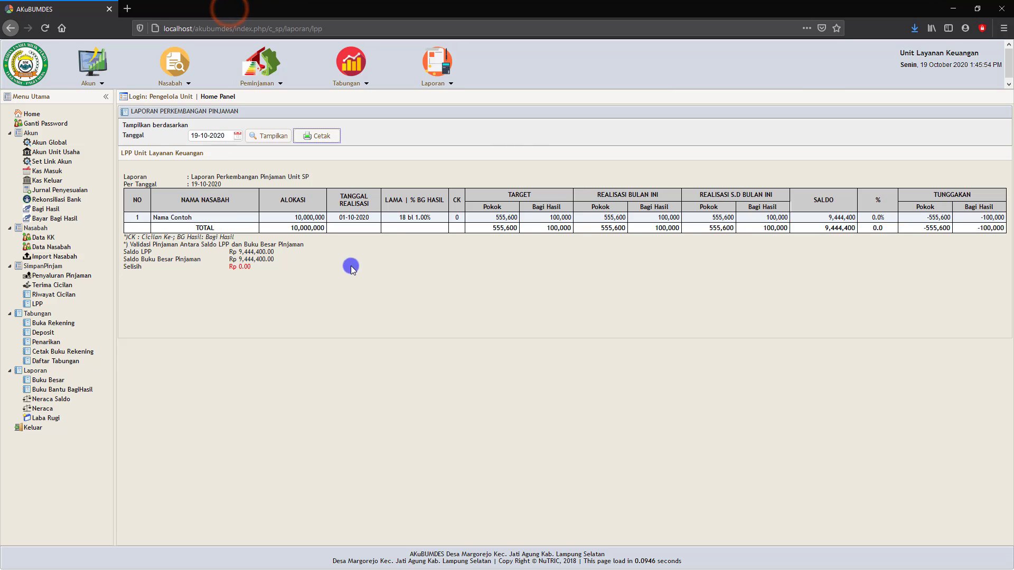
# - In Pembukaan Rekening, start a new savings account entry, then cancel the unfinished form
pyautogui.click(58, 325)
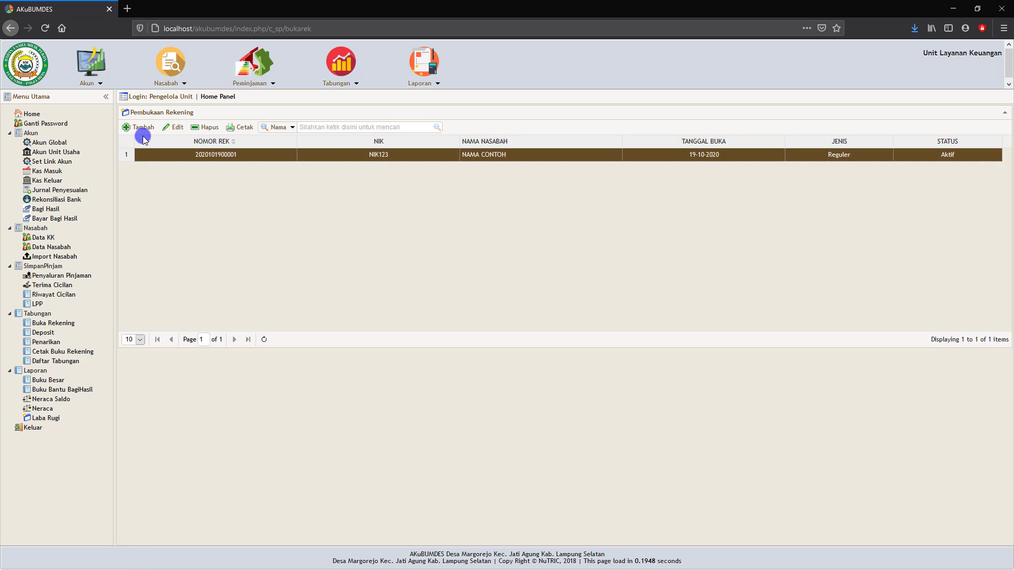
pyautogui.click(143, 127)
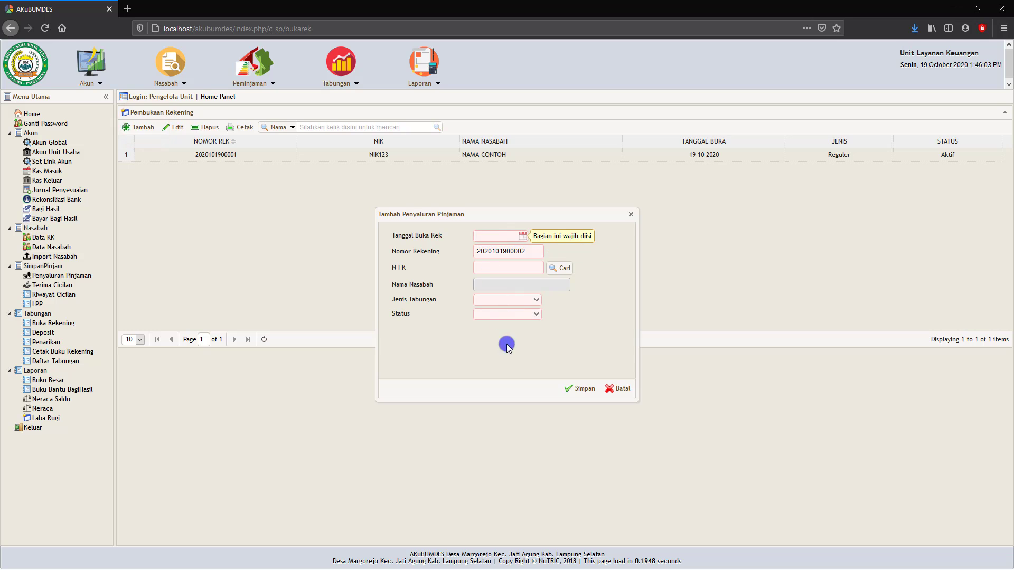
pyautogui.click(615, 389)
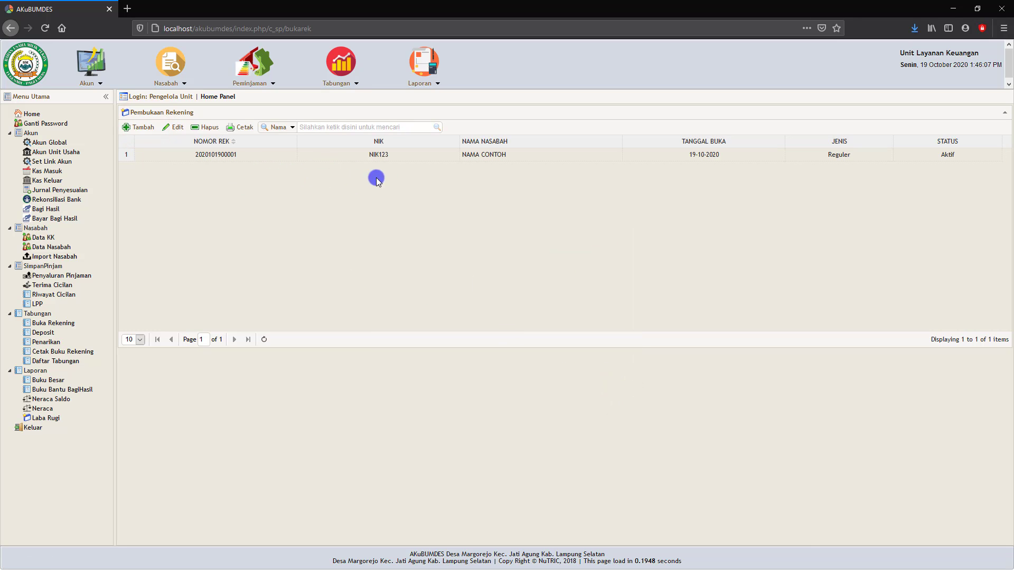
pyautogui.click(223, 156)
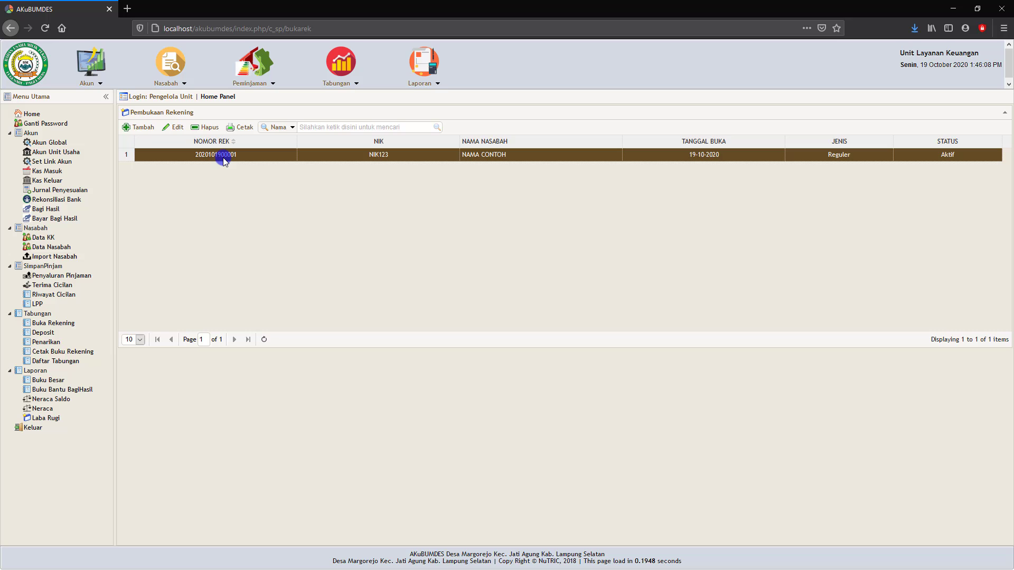
pyautogui.click(243, 127)
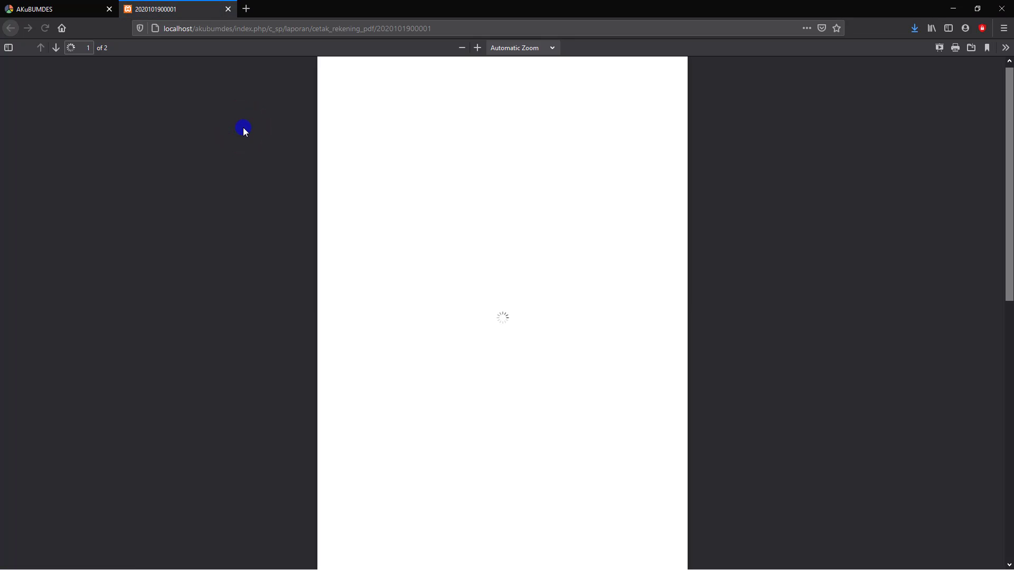
pyautogui.scroll(-3, 469, 348)
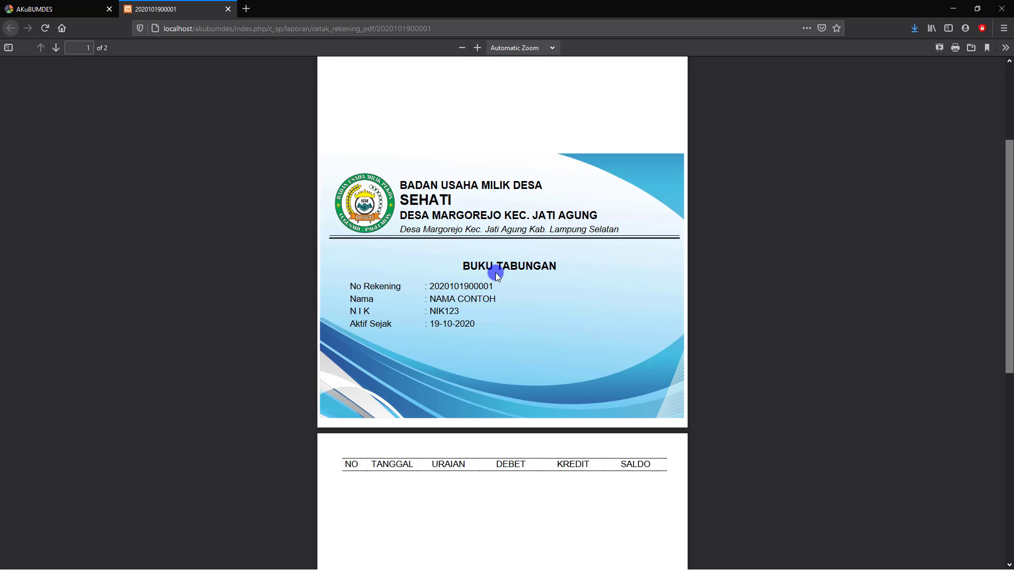
pyautogui.scroll(-8, 506, 275)
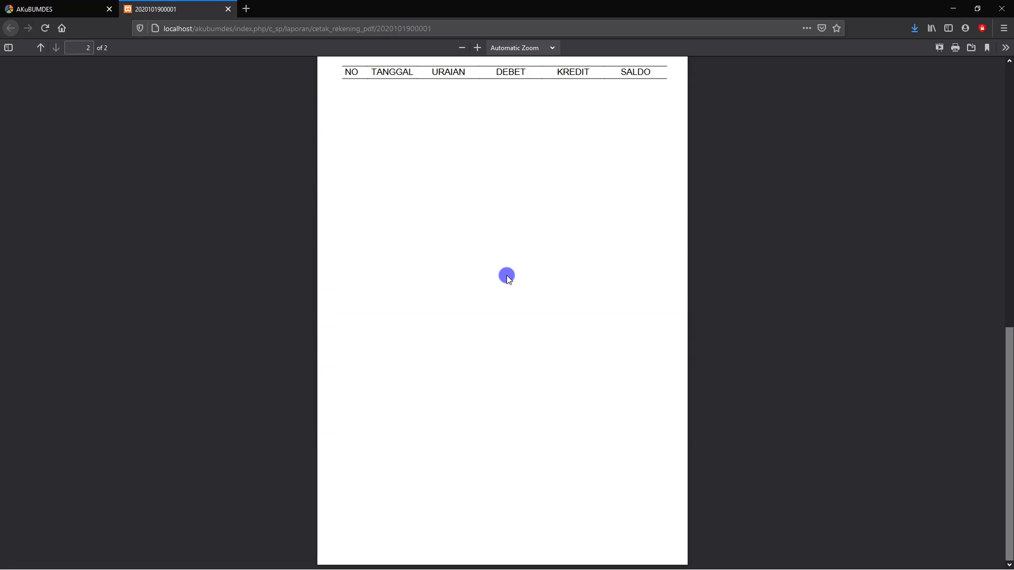
pyautogui.scroll(11, 509, 280)
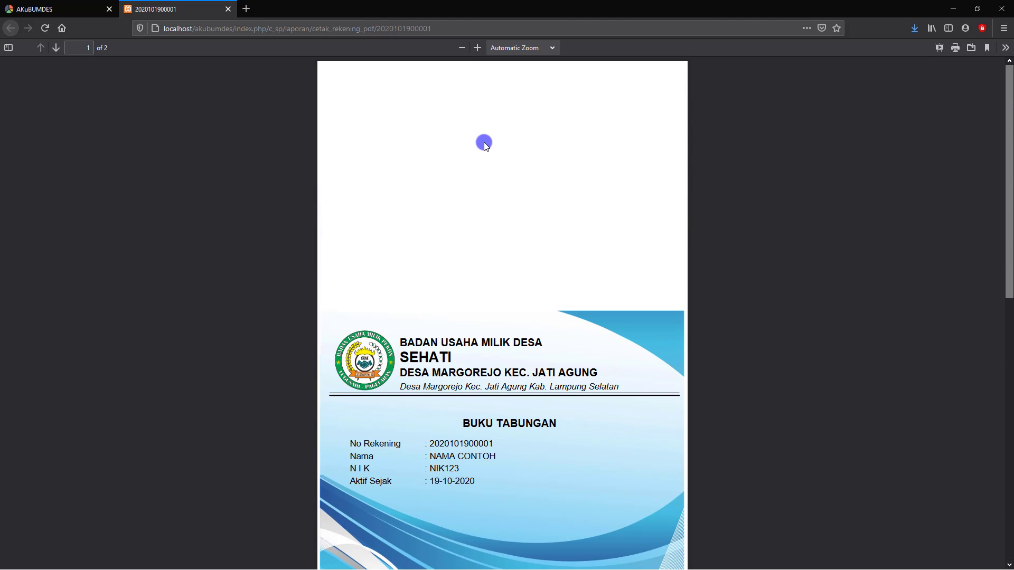
pyautogui.scroll(-9, 489, 148)
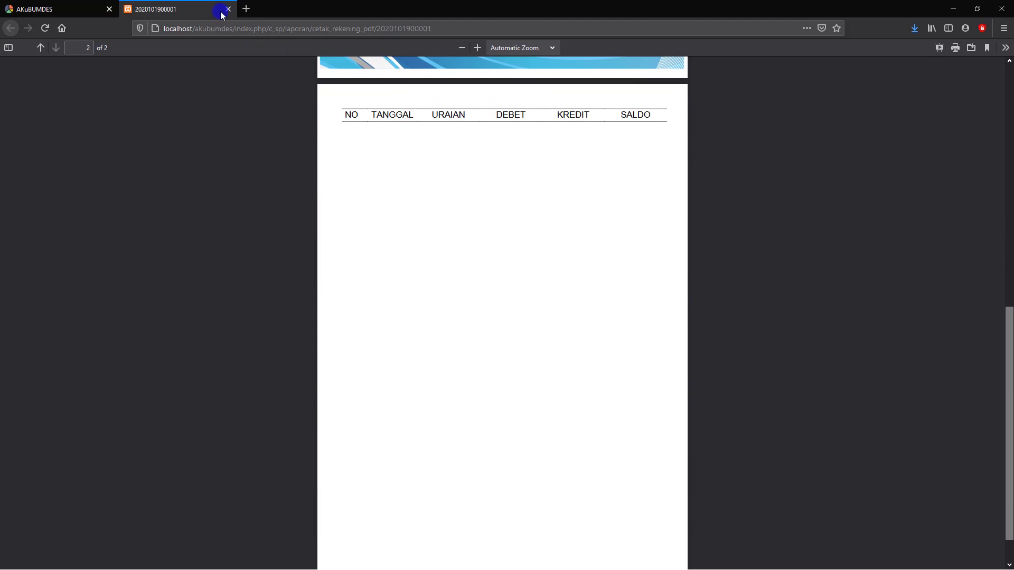
pyautogui.click(227, 10)
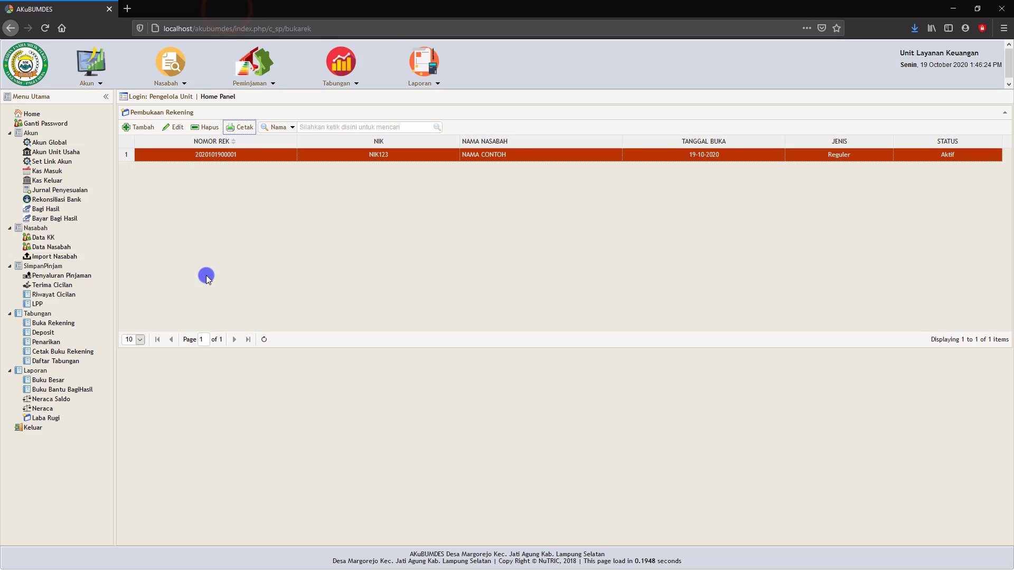
pyautogui.click(40, 332)
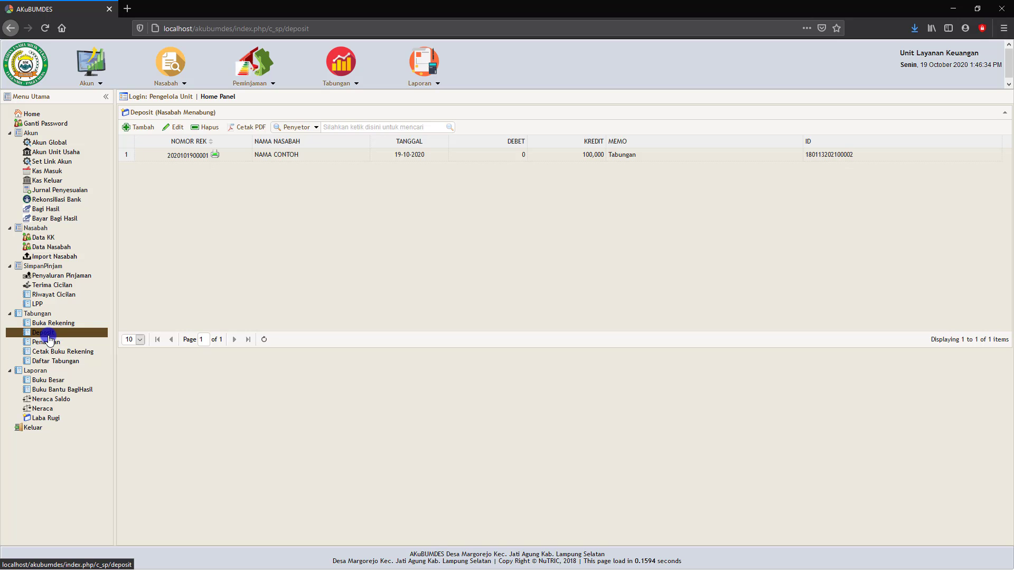
pyautogui.click(186, 157)
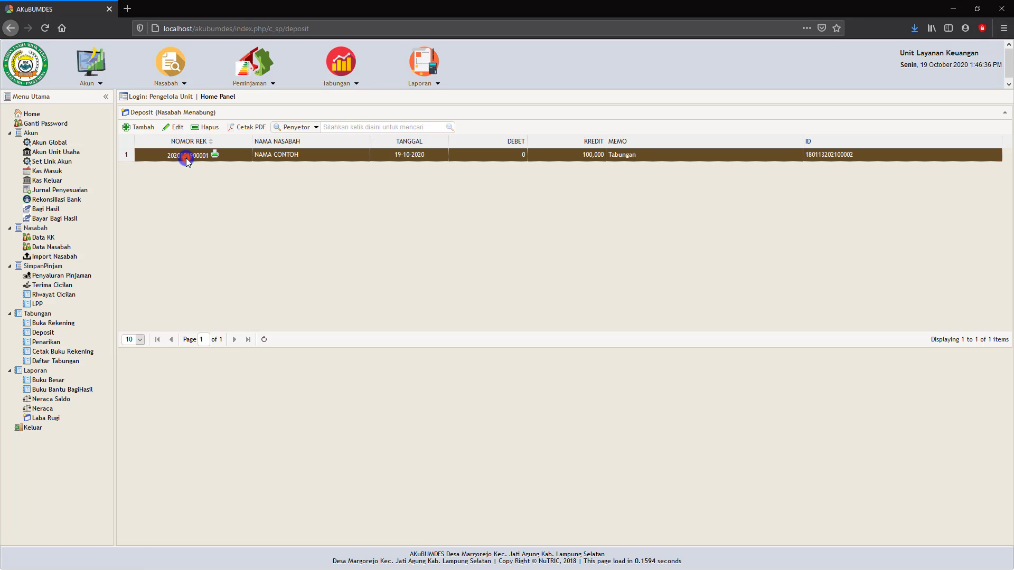
pyautogui.click(235, 127)
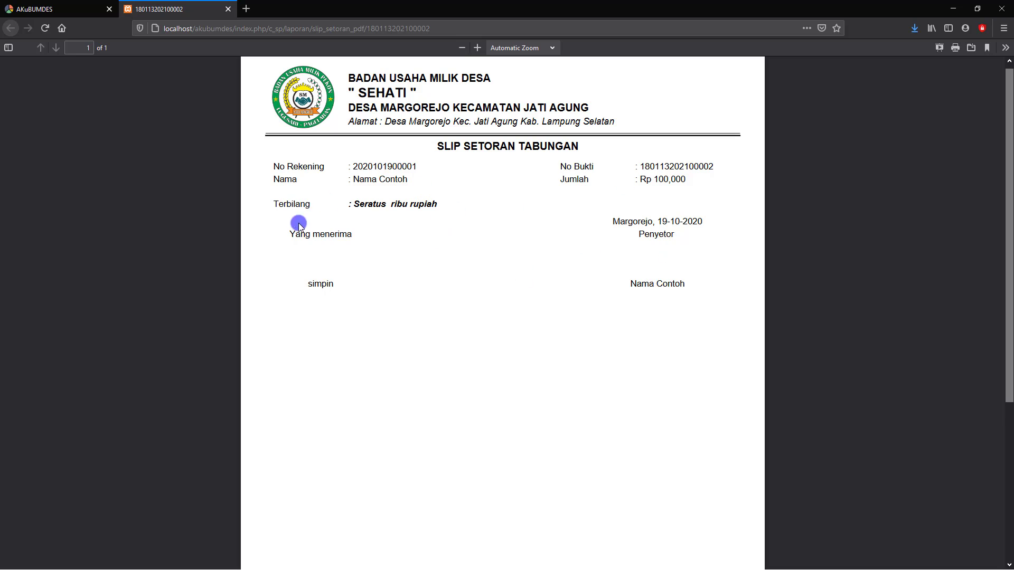
pyautogui.click(227, 10)
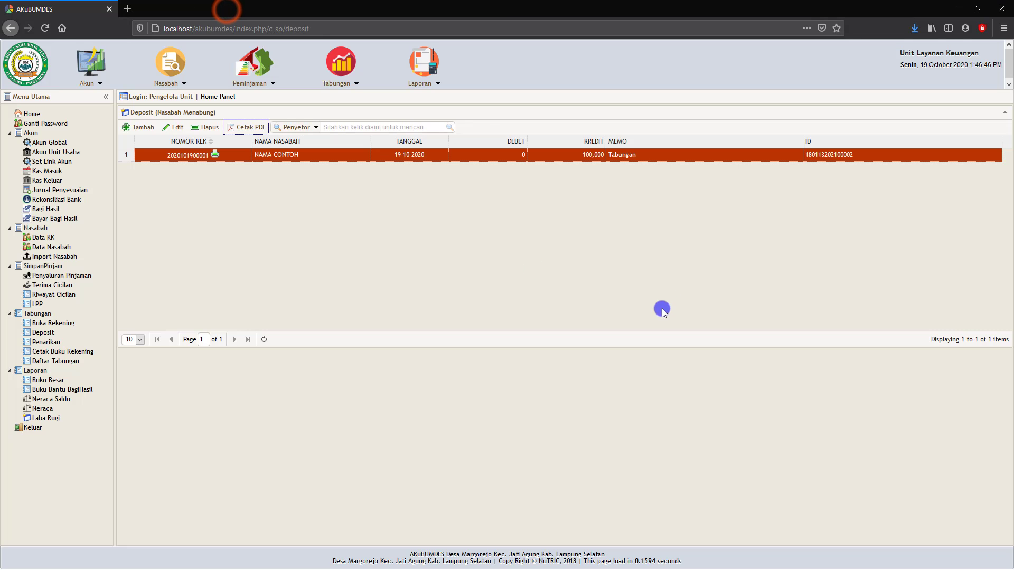
# - Display the Daftar Tabungan savings list for 19-10-2020, totalling 100,000.00
pyautogui.click(62, 351)
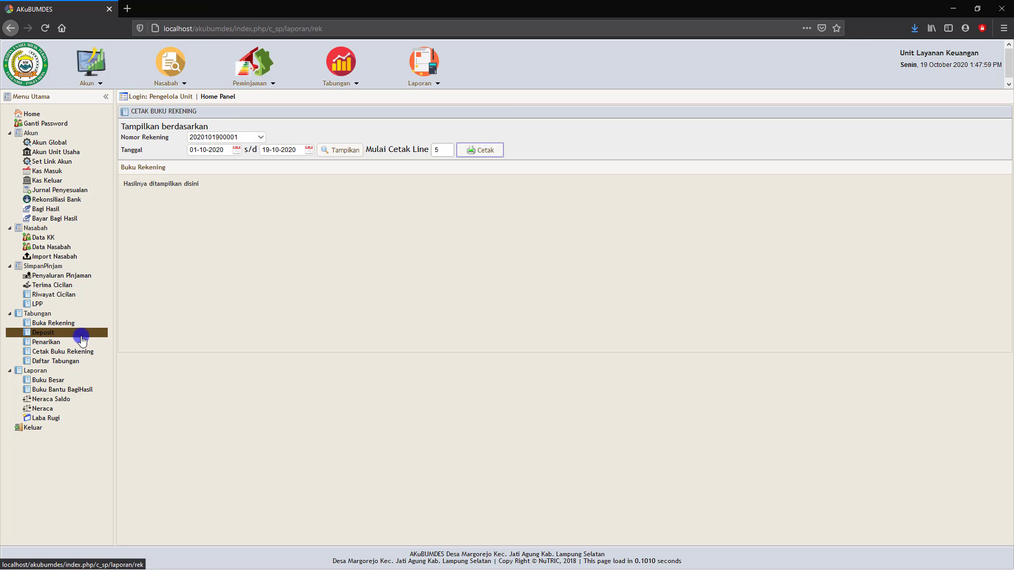
pyautogui.click(61, 363)
pyautogui.click(236, 138)
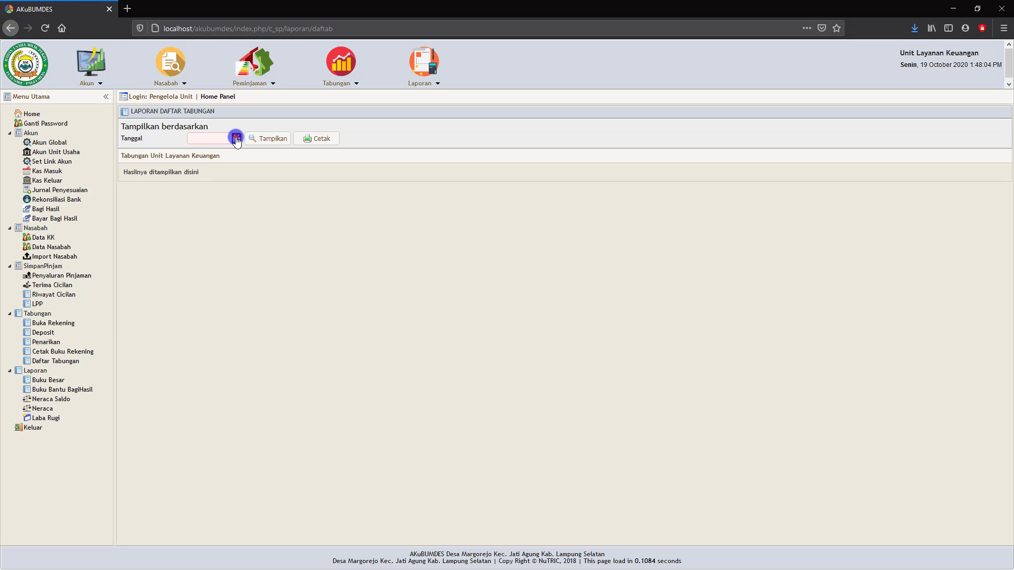
pyautogui.click(207, 209)
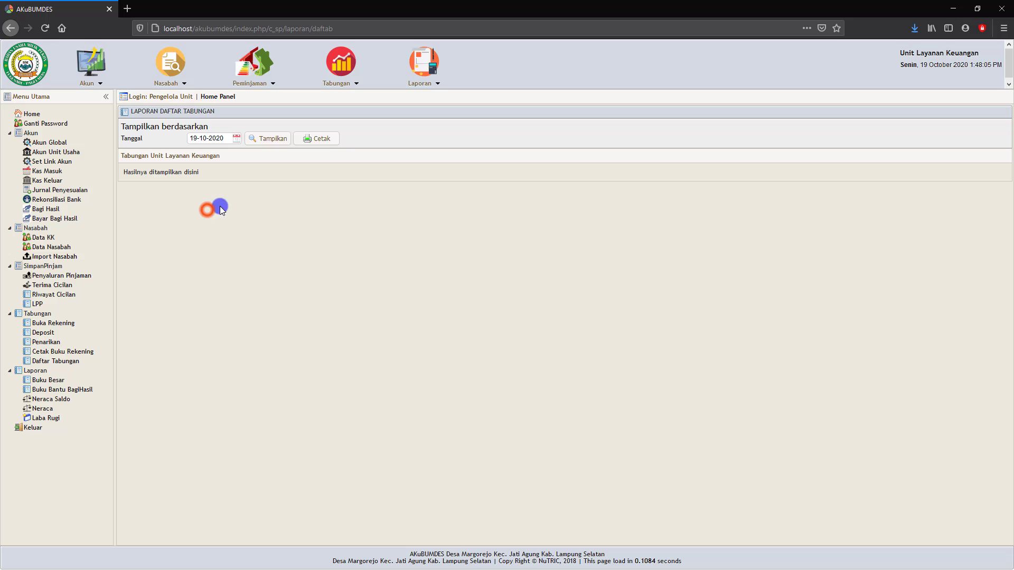
pyautogui.click(274, 140)
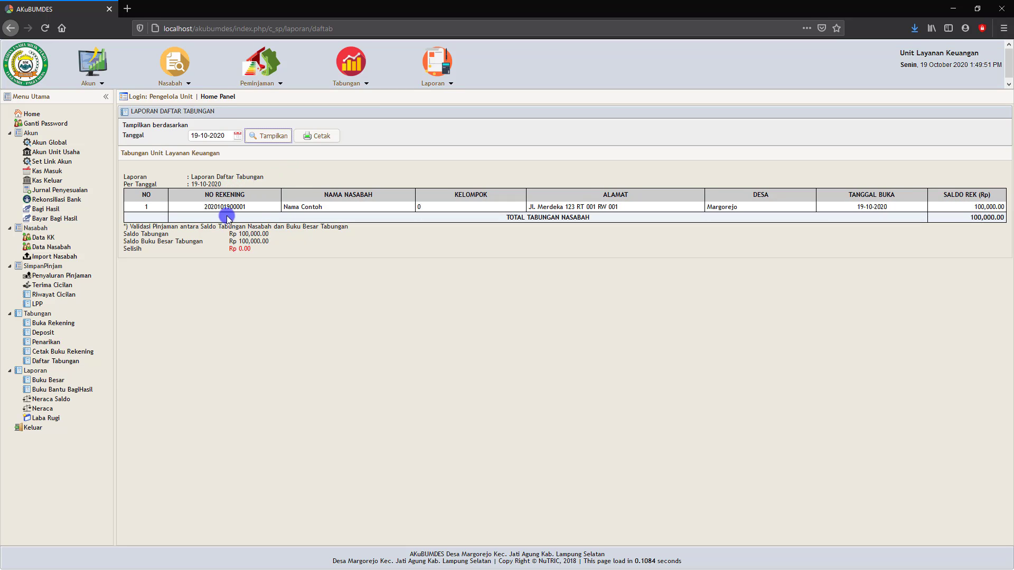
pyautogui.click(316, 136)
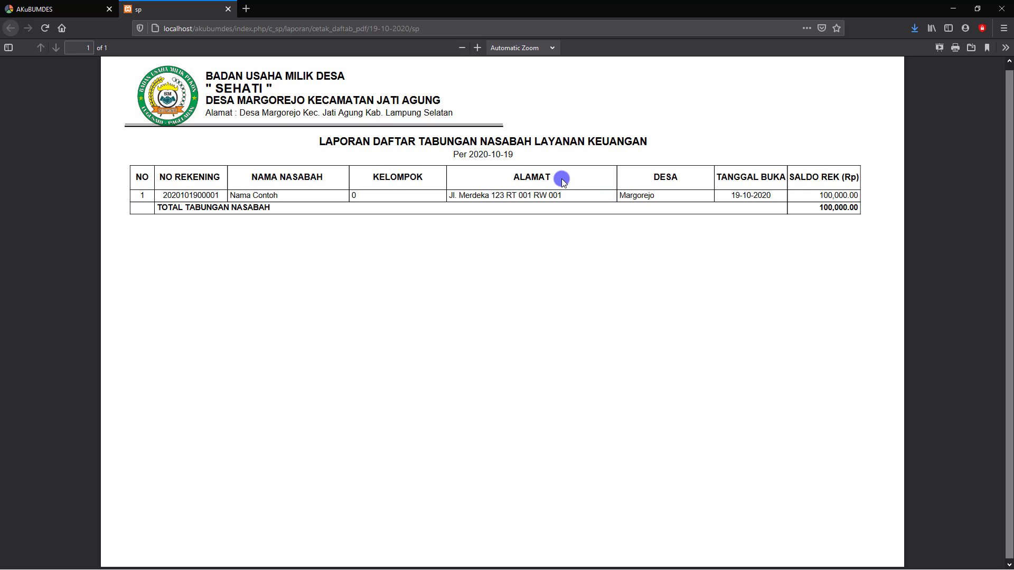
pyautogui.click(227, 9)
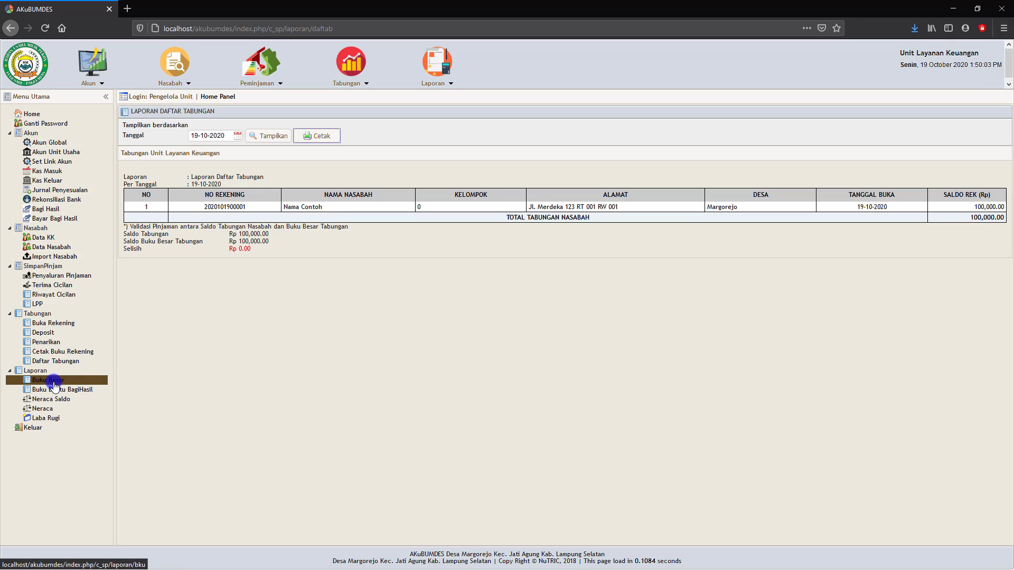
# - Display the Neraca balance sheet for 19-10-2020, showing TOTAL AKTIVA 150,200,000.00
pyautogui.click(45, 411)
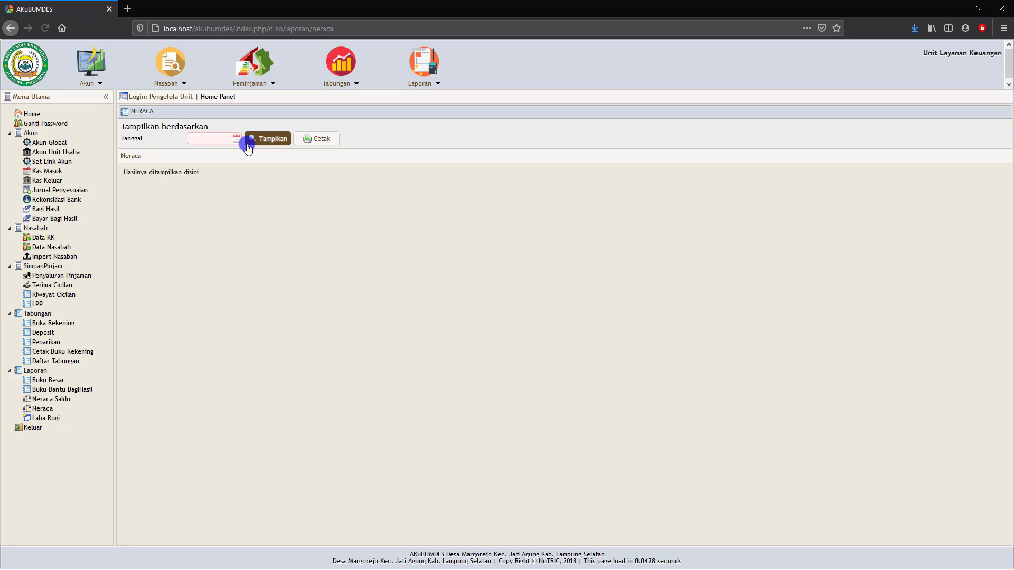
pyautogui.click(238, 139)
pyautogui.click(207, 208)
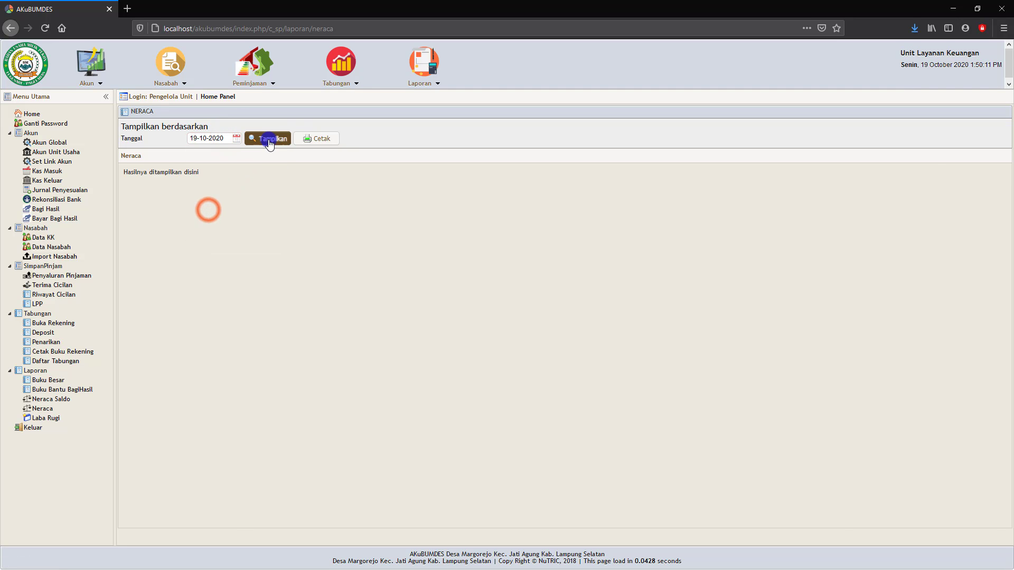
pyautogui.click(269, 141)
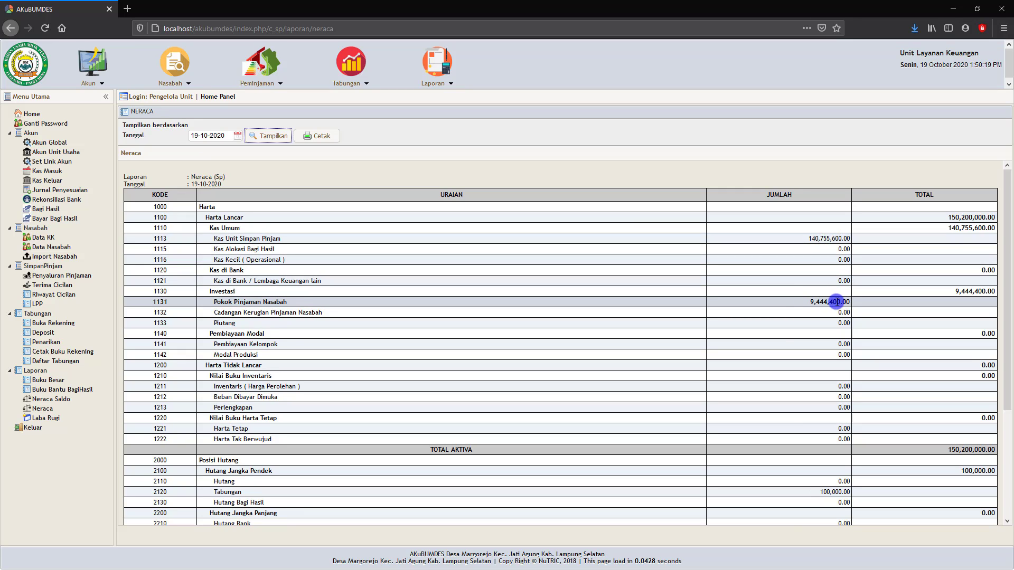
pyautogui.scroll(-5, 836, 302)
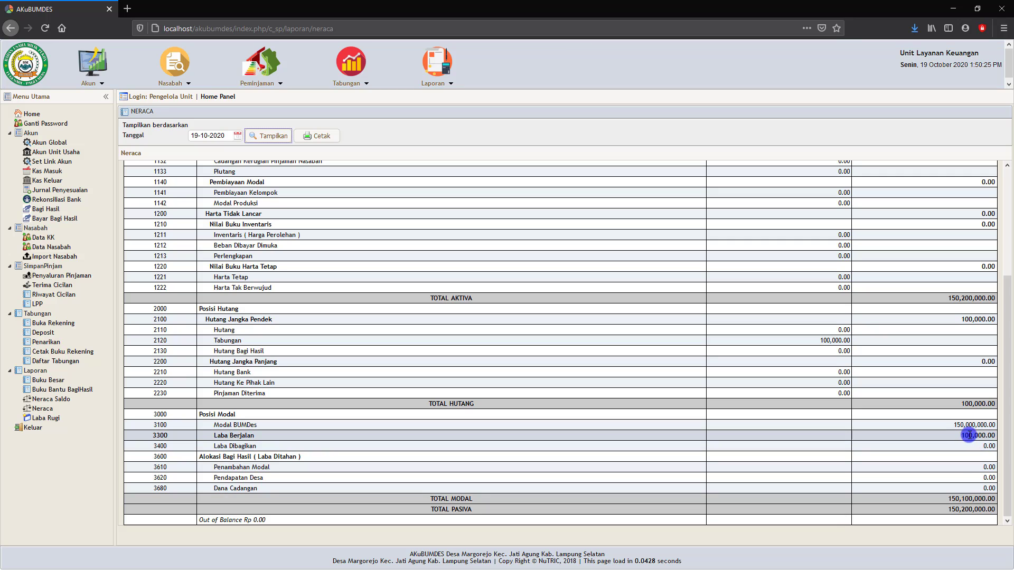
pyautogui.scroll(5, 423, 341)
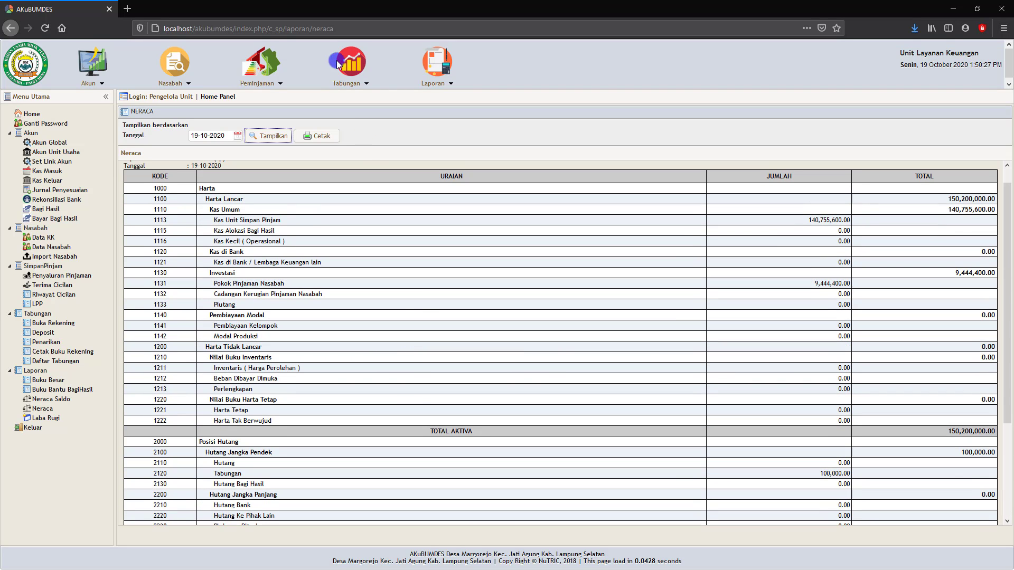
# - Print the balance sheet to PDF, review and close the preview, then print it again
pyautogui.click(315, 137)
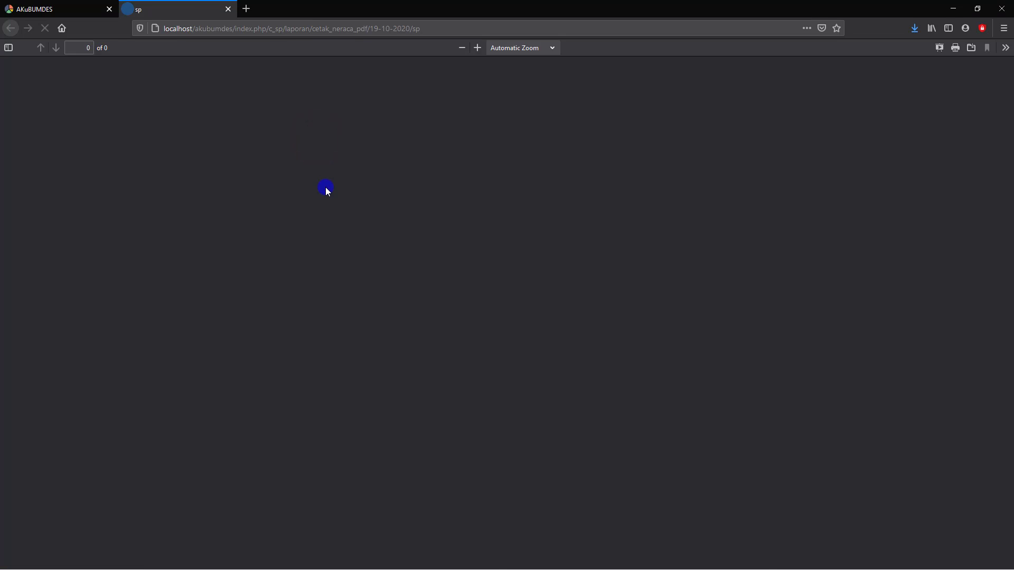
pyautogui.scroll(-4, 325, 187)
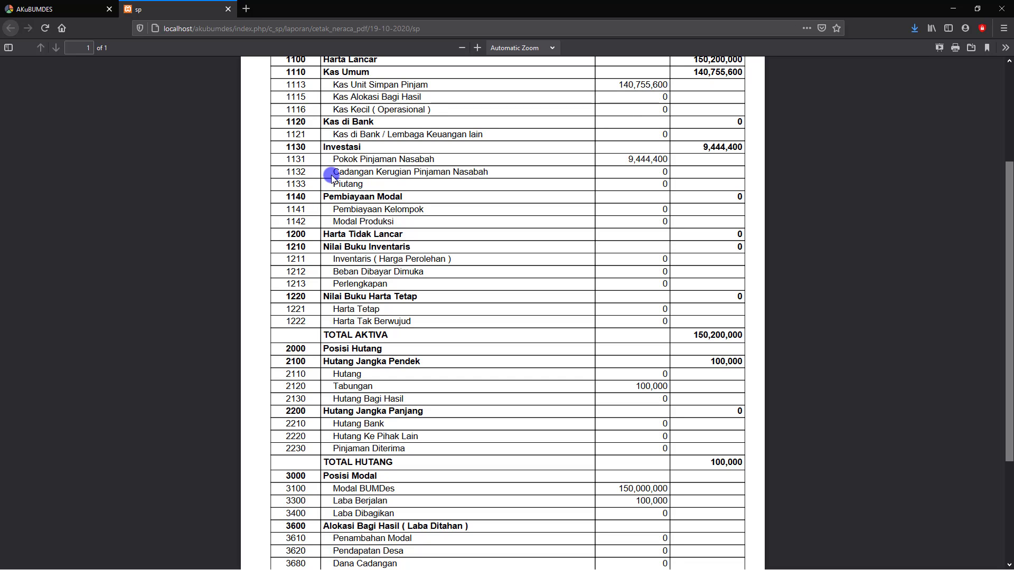
pyautogui.scroll(3, 337, 176)
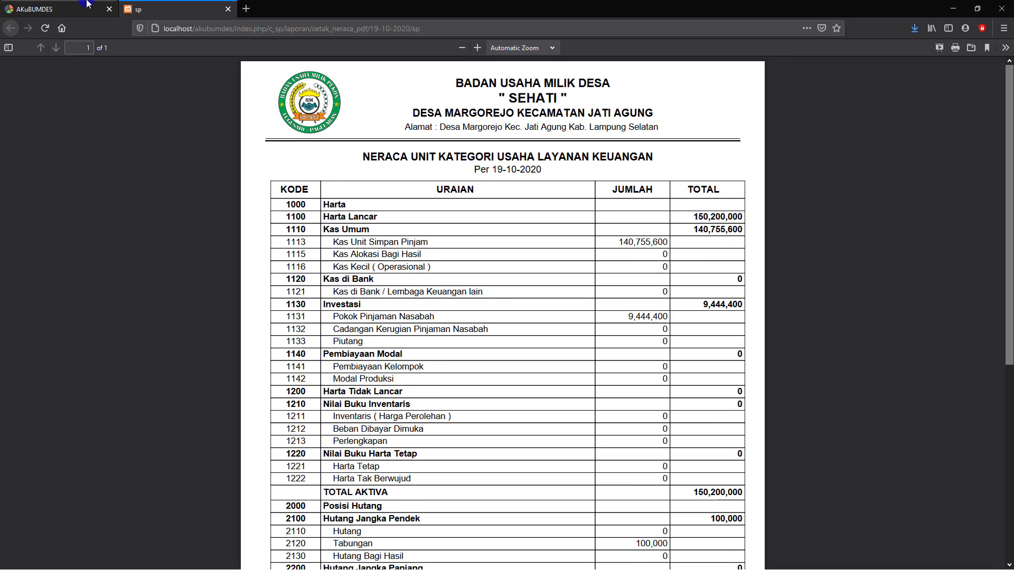
pyautogui.click(228, 9)
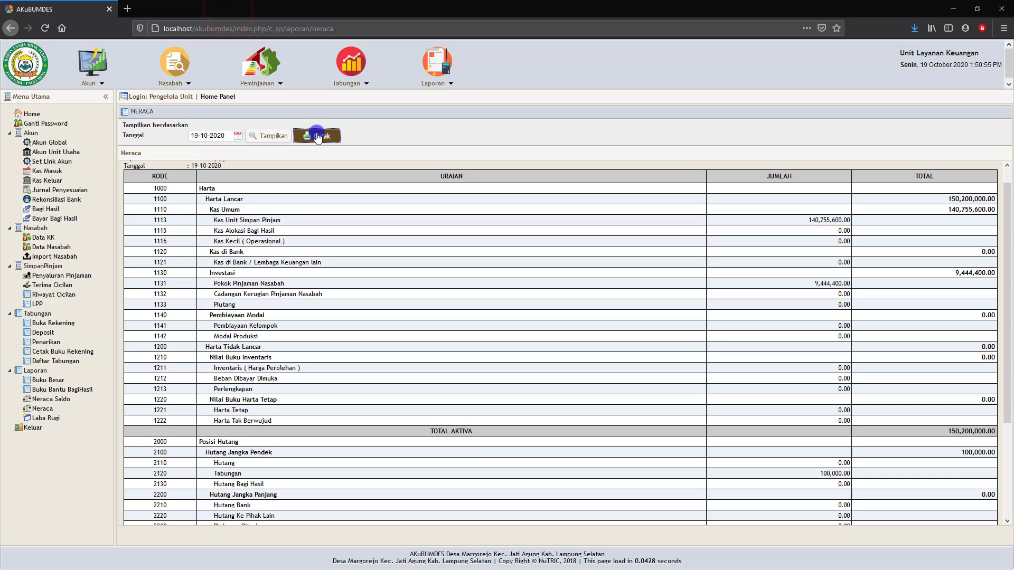
pyautogui.click(317, 136)
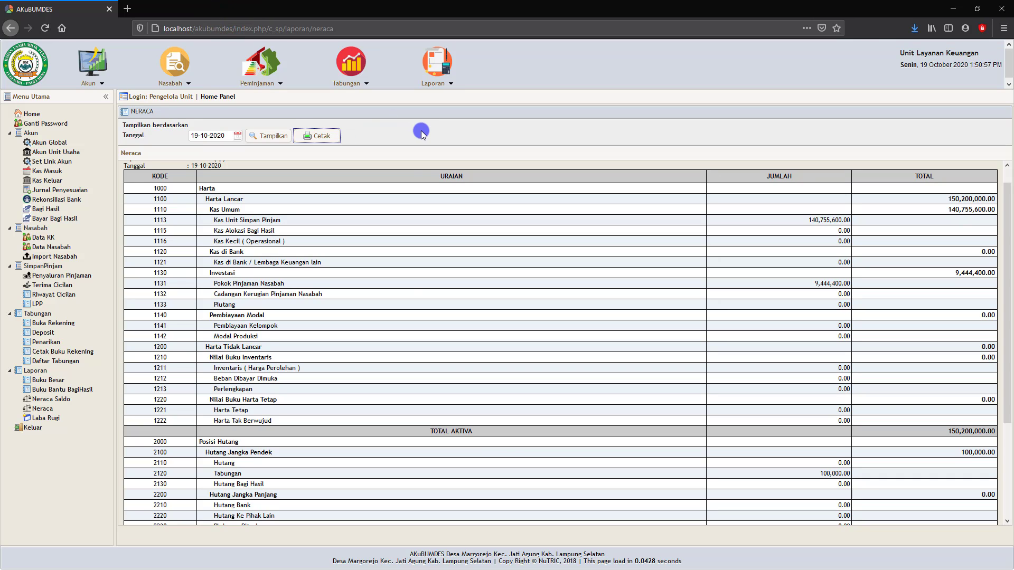